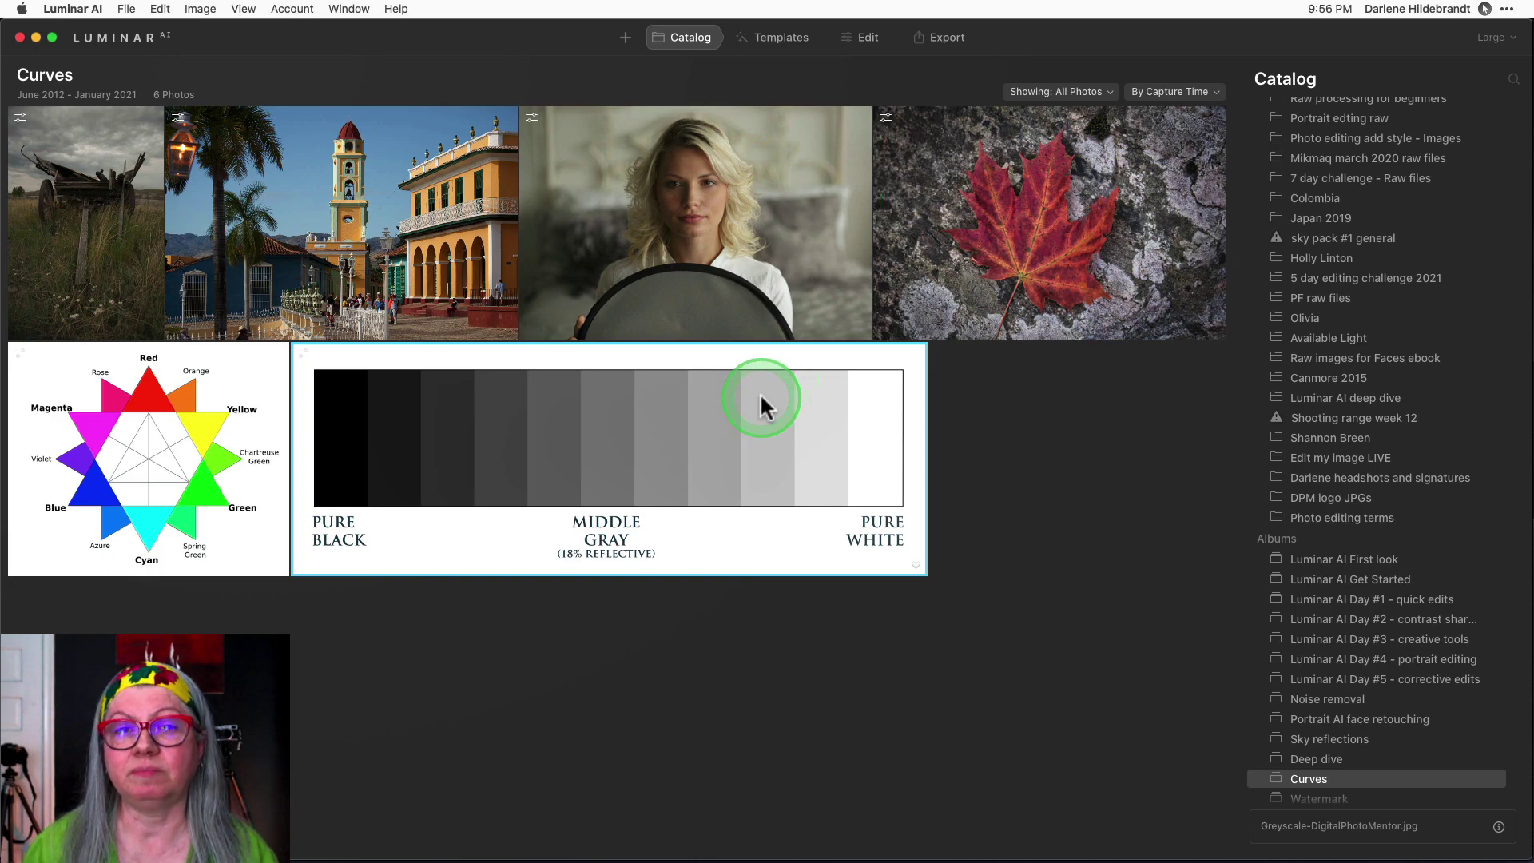
Open the greyscale step chart in Edit and expand the Light, Whites & Blacks, and Curves panels.
double_click(762, 399)
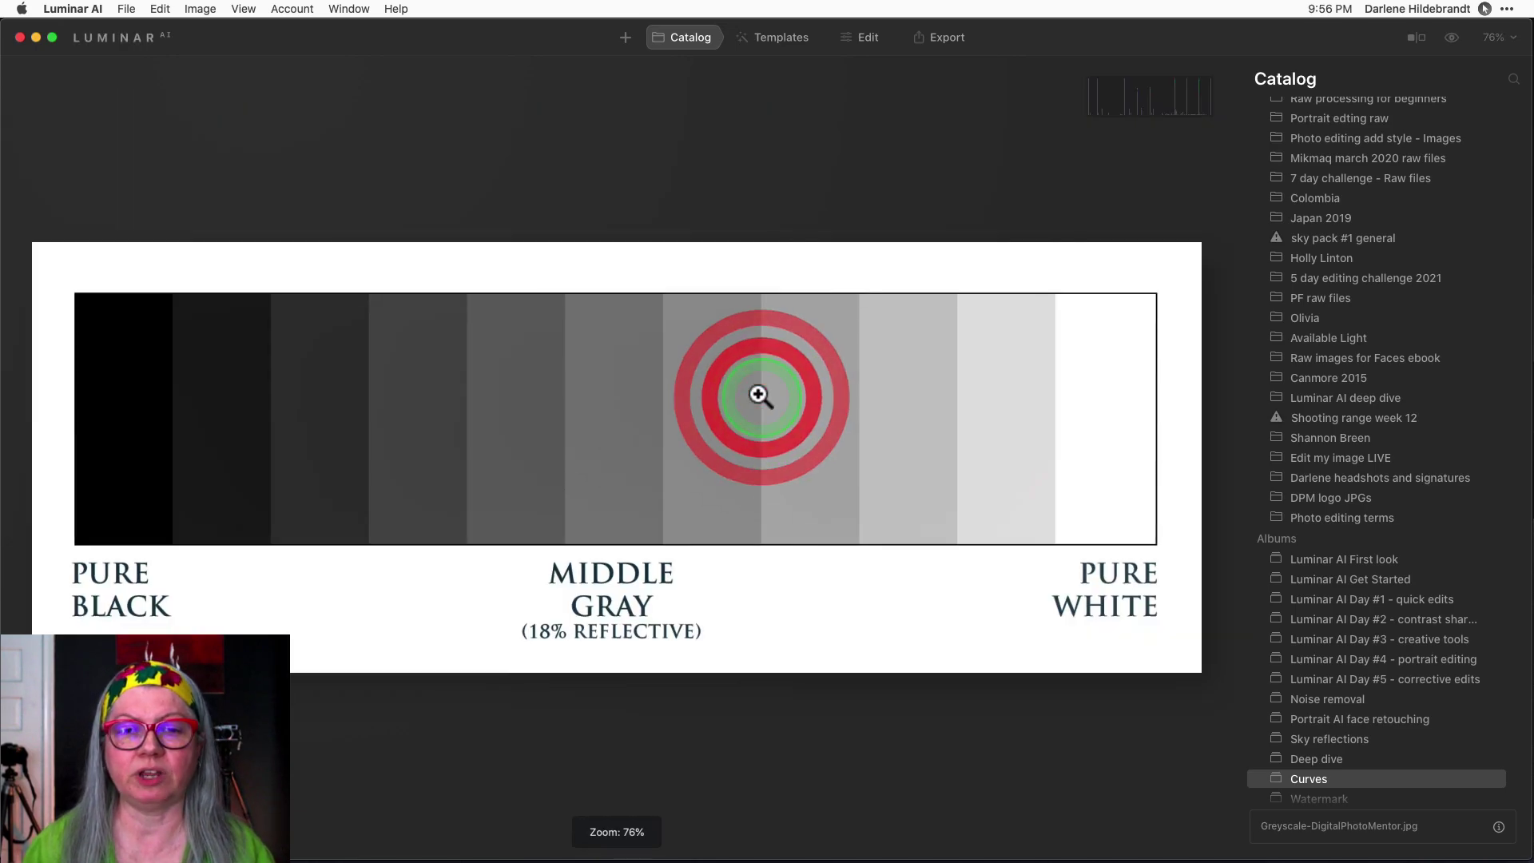
click(856, 40)
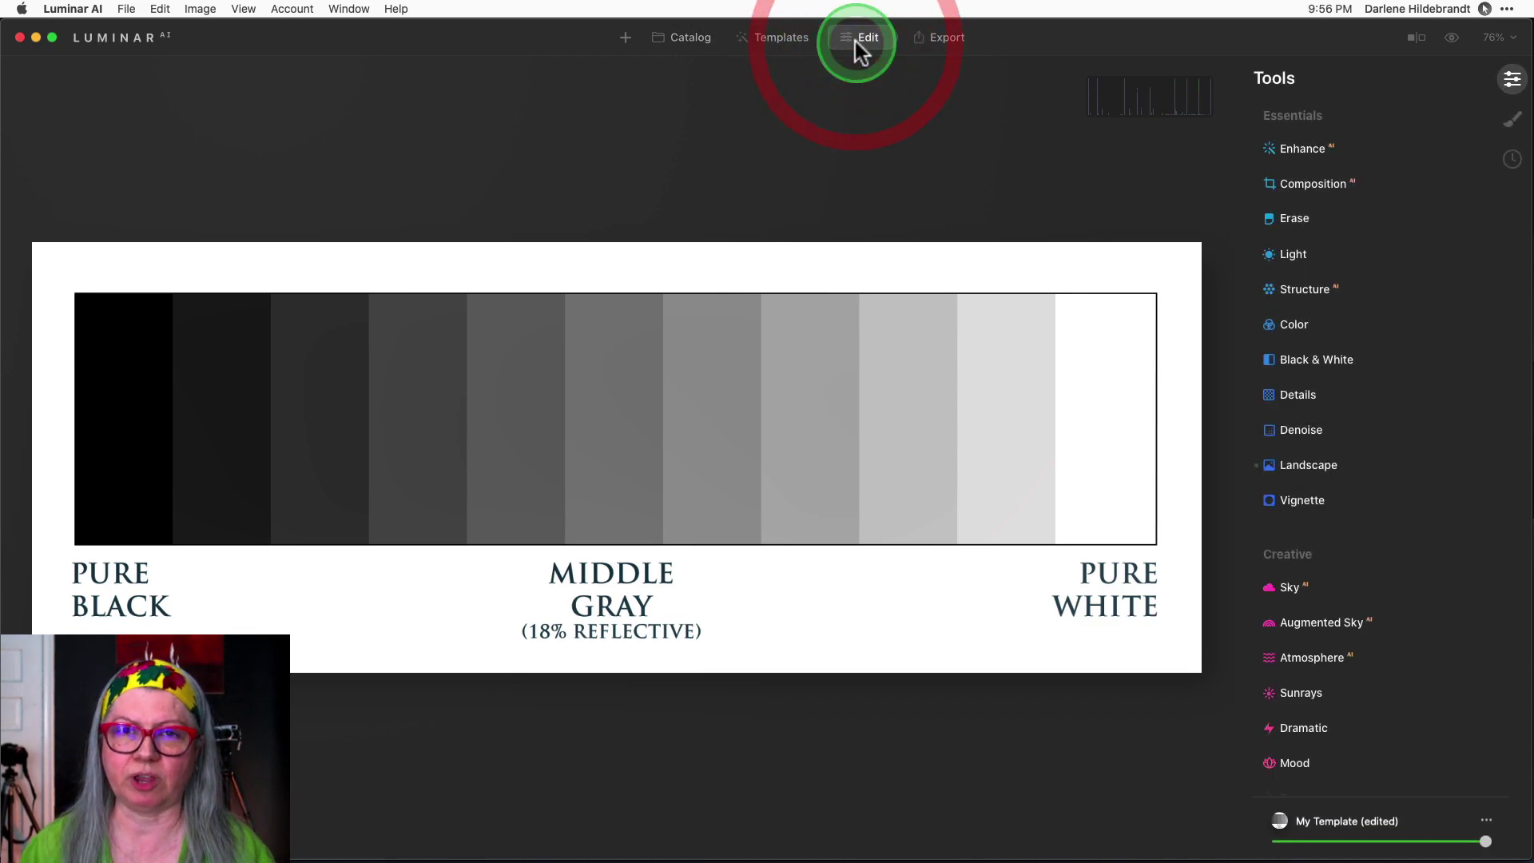
click(1316, 252)
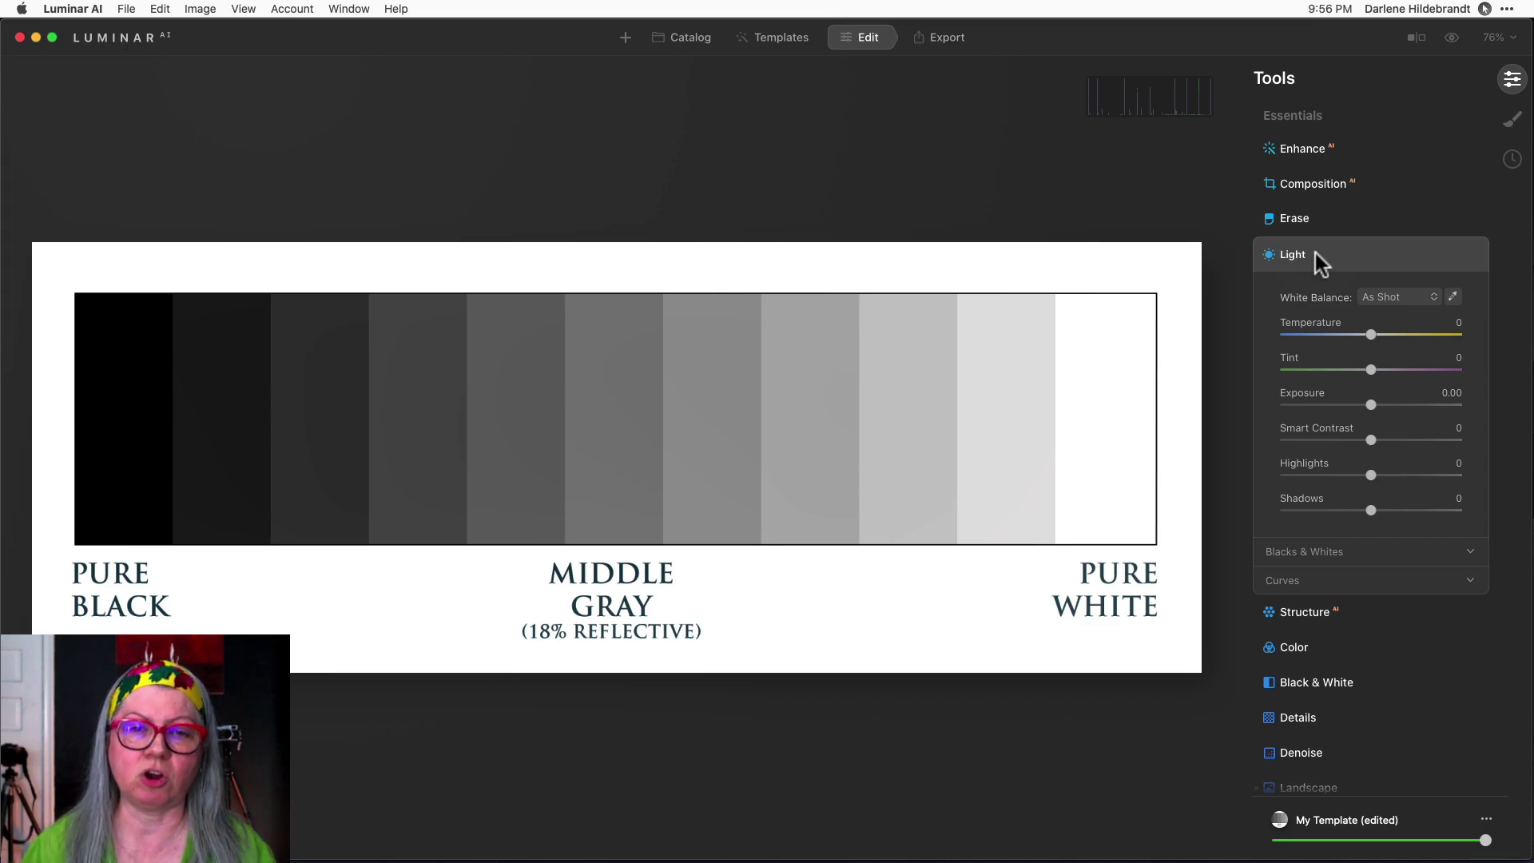
click(1301, 551)
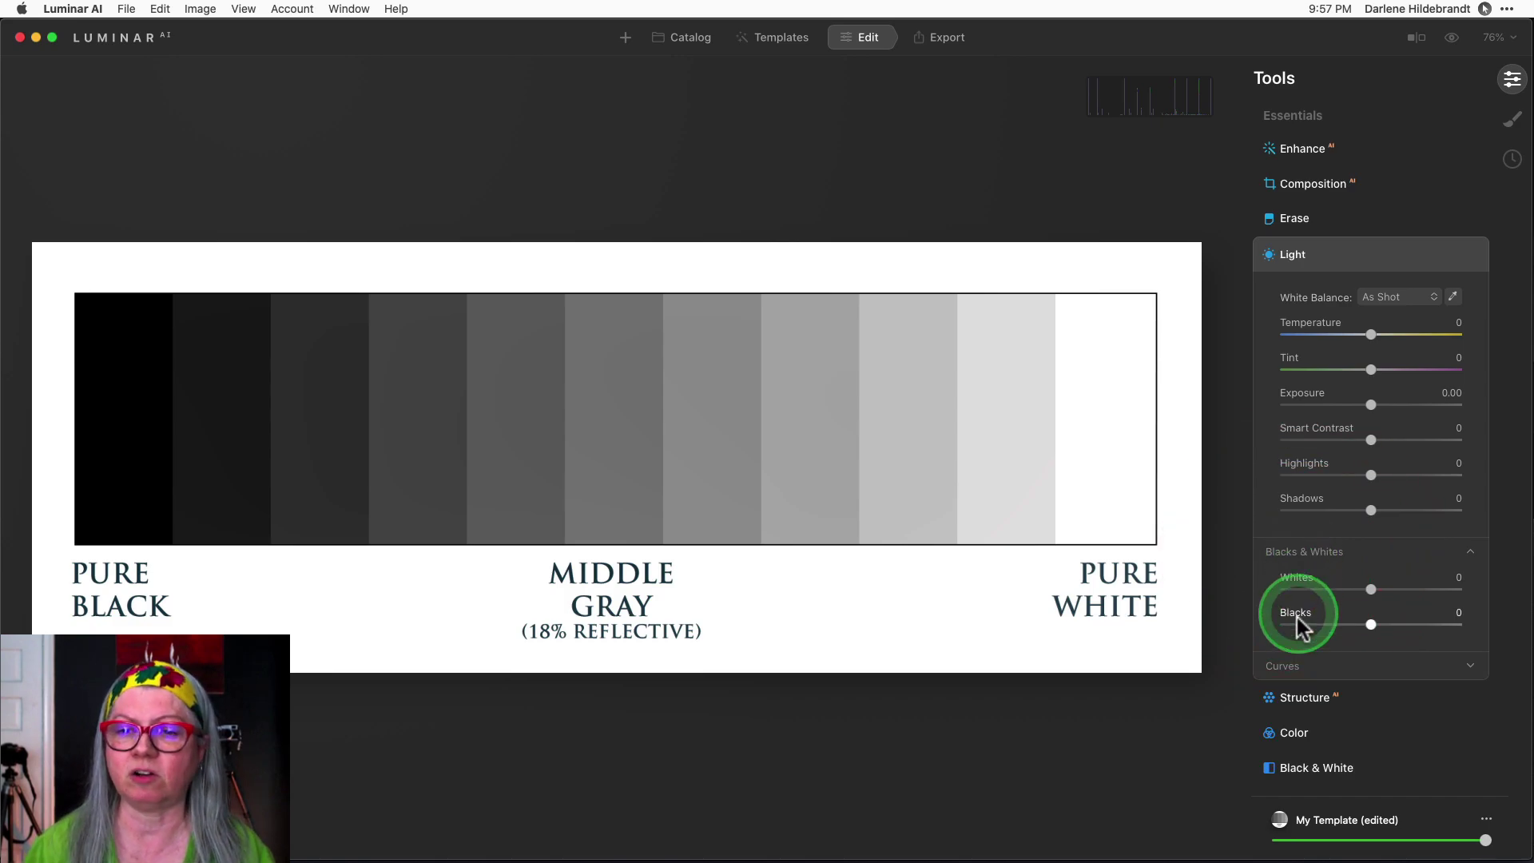
click(1296, 666)
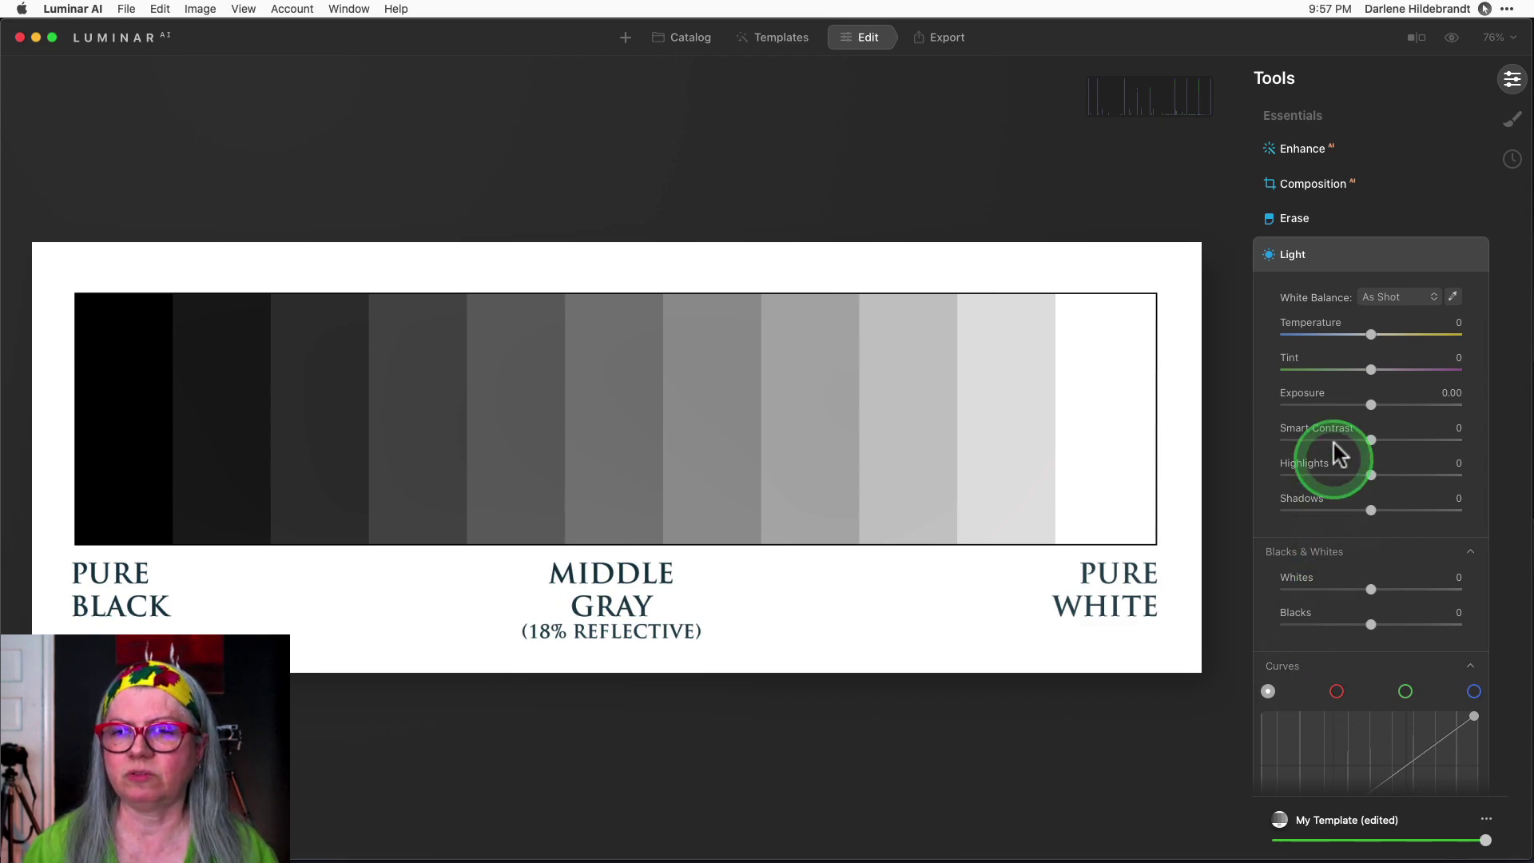
scroll(1335, 444, down, 3)
scroll(1334, 443, down, 2)
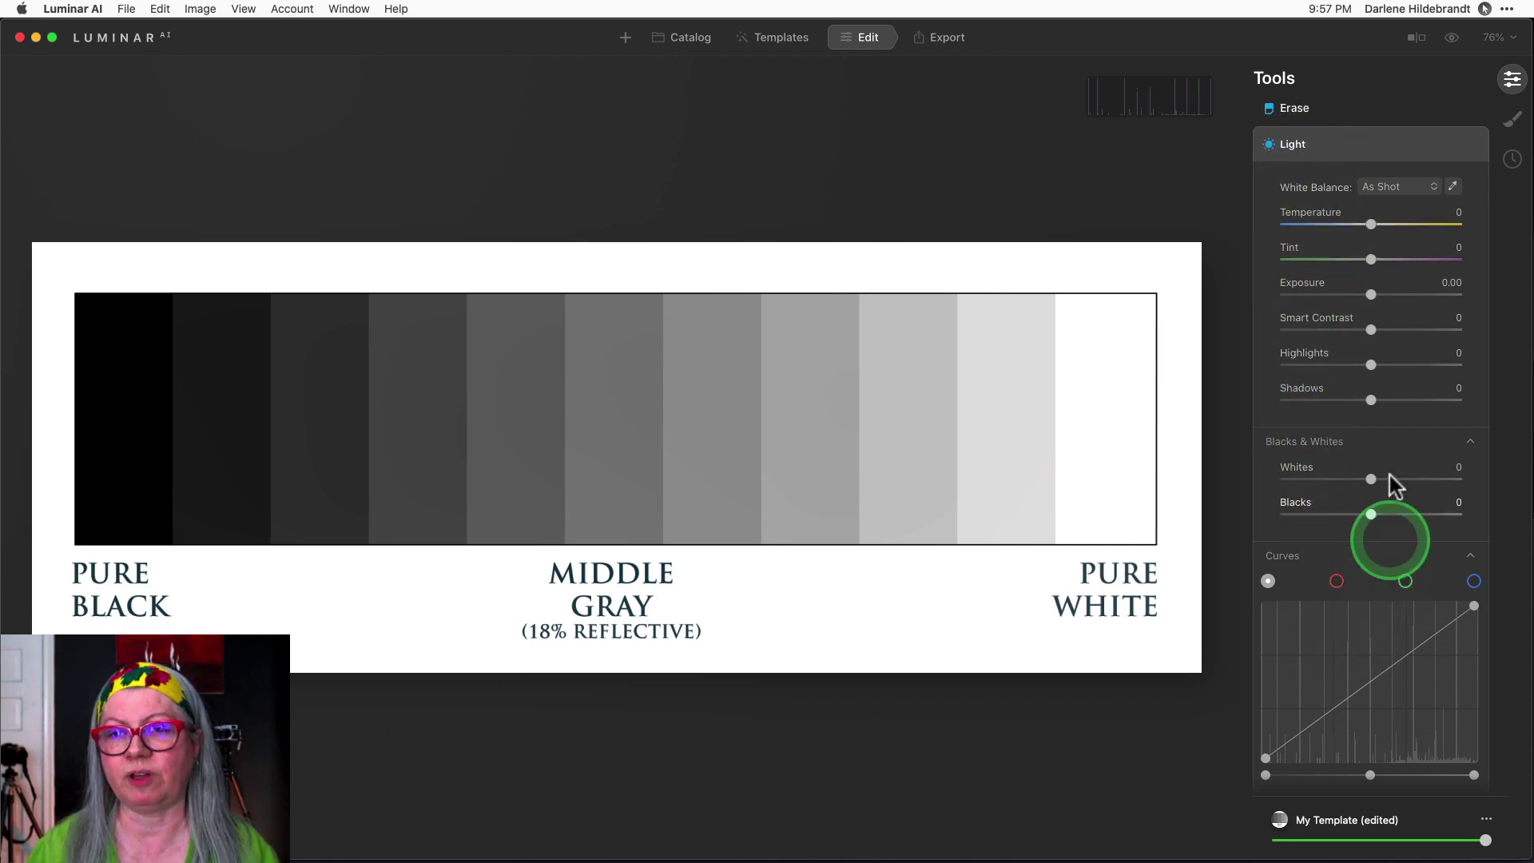
Raise Smart Contrast to 100, then drop it to -100 to flatten the chart's middle steps.
click(1372, 330)
drag(1372, 330, 1466, 328)
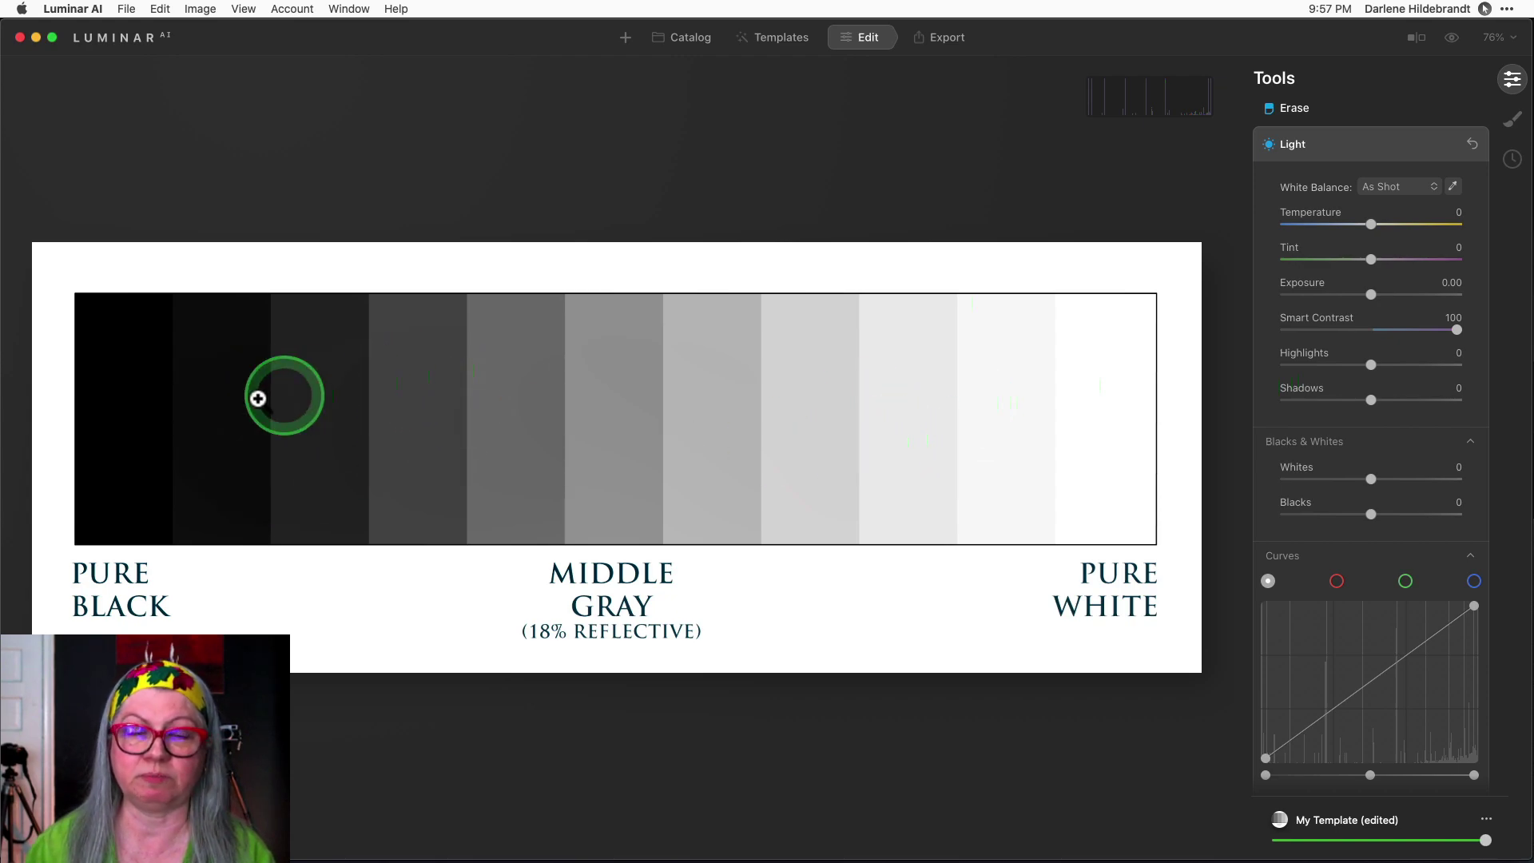
scroll(1455, 318, down, 1)
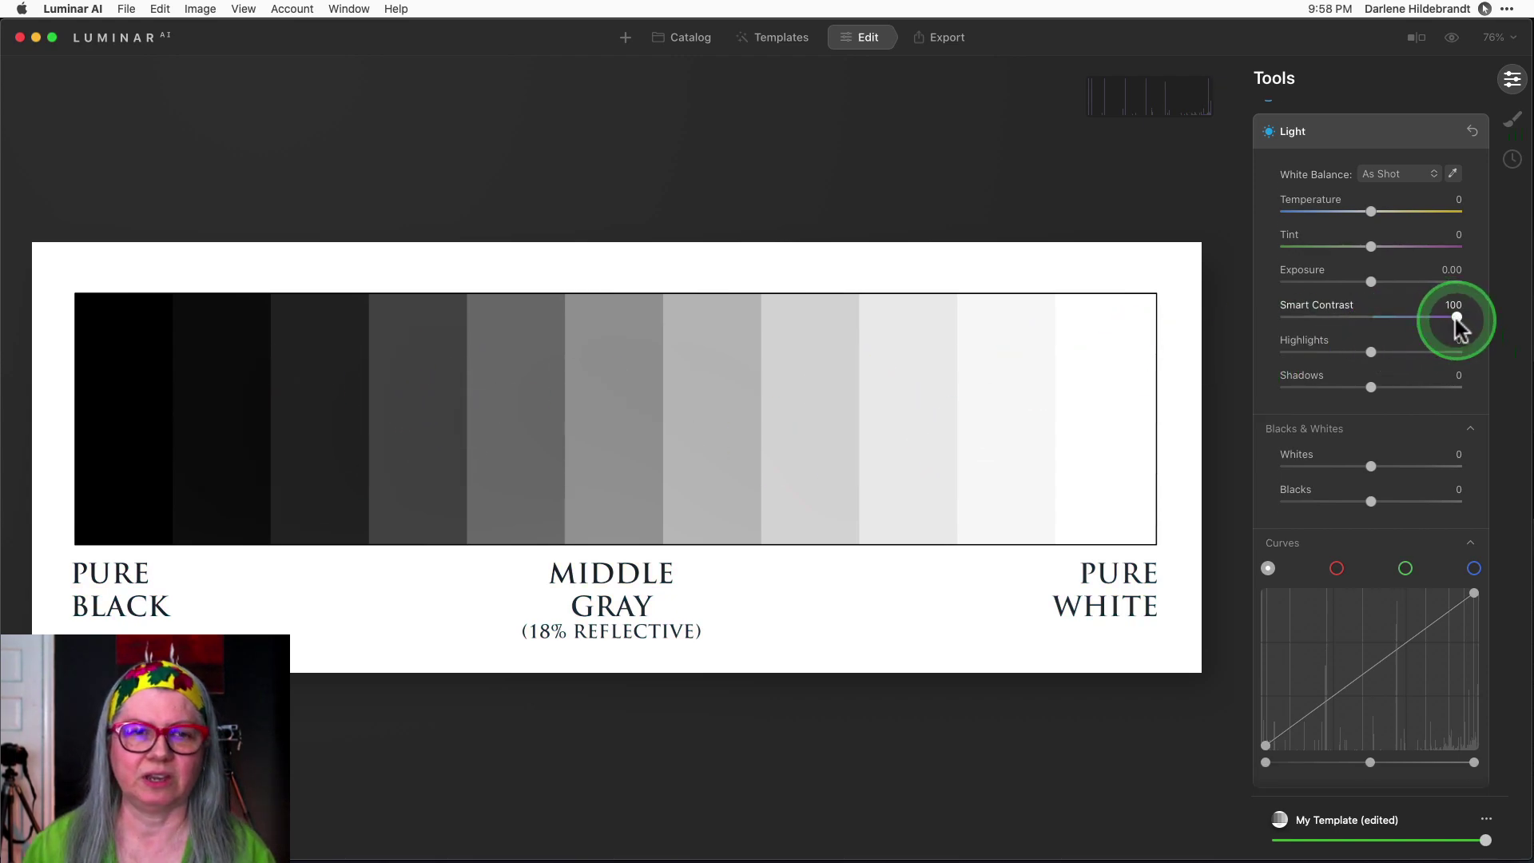
drag(1455, 318, 1260, 328)
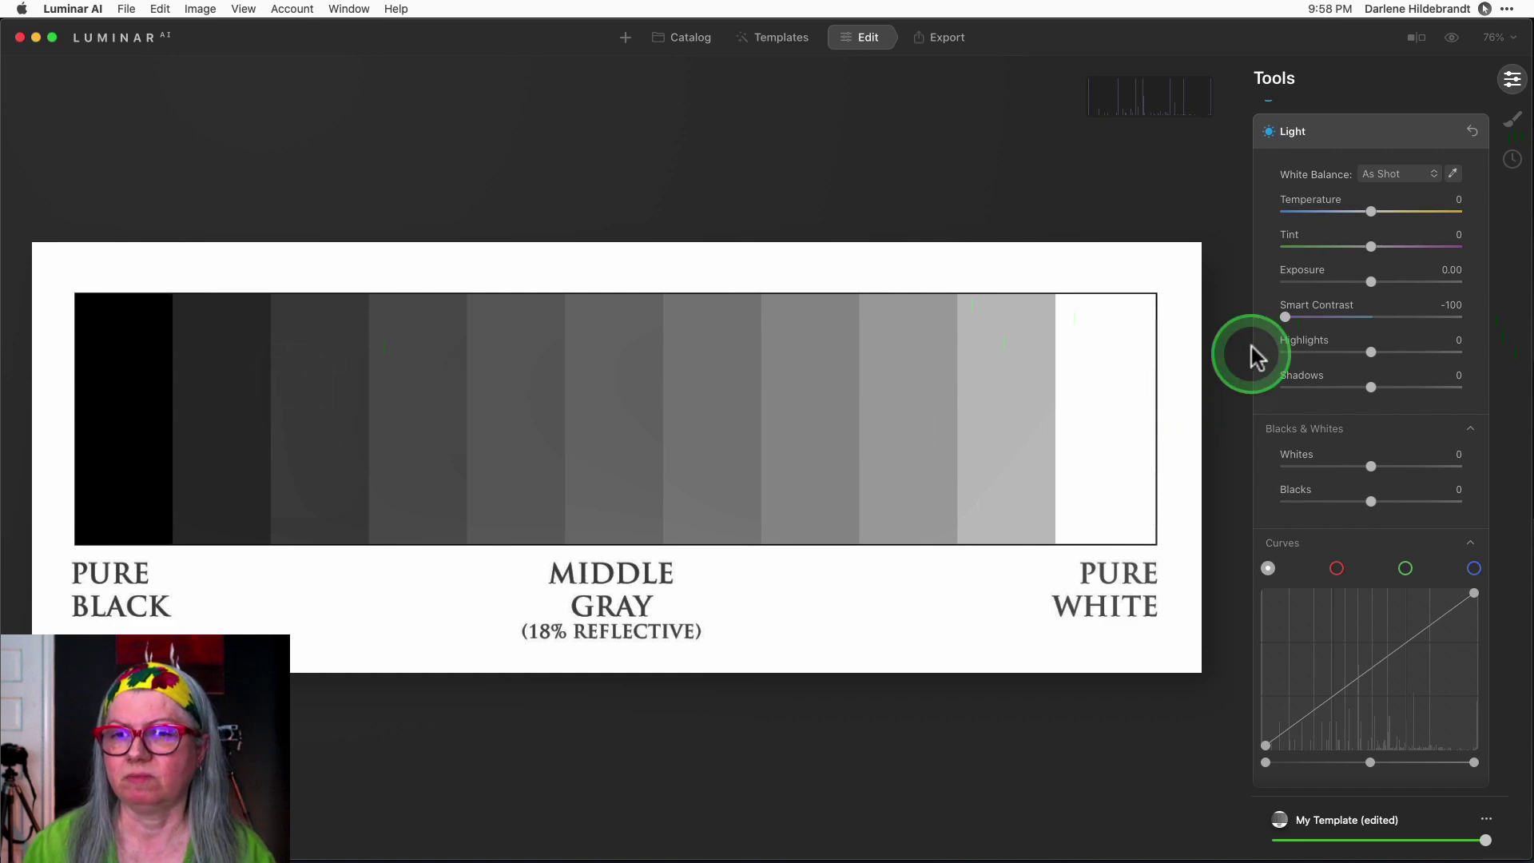
Return Smart Contrast to 0, then set Highlights to -100 and Shadows to +100.
drag(1283, 315, 1370, 319)
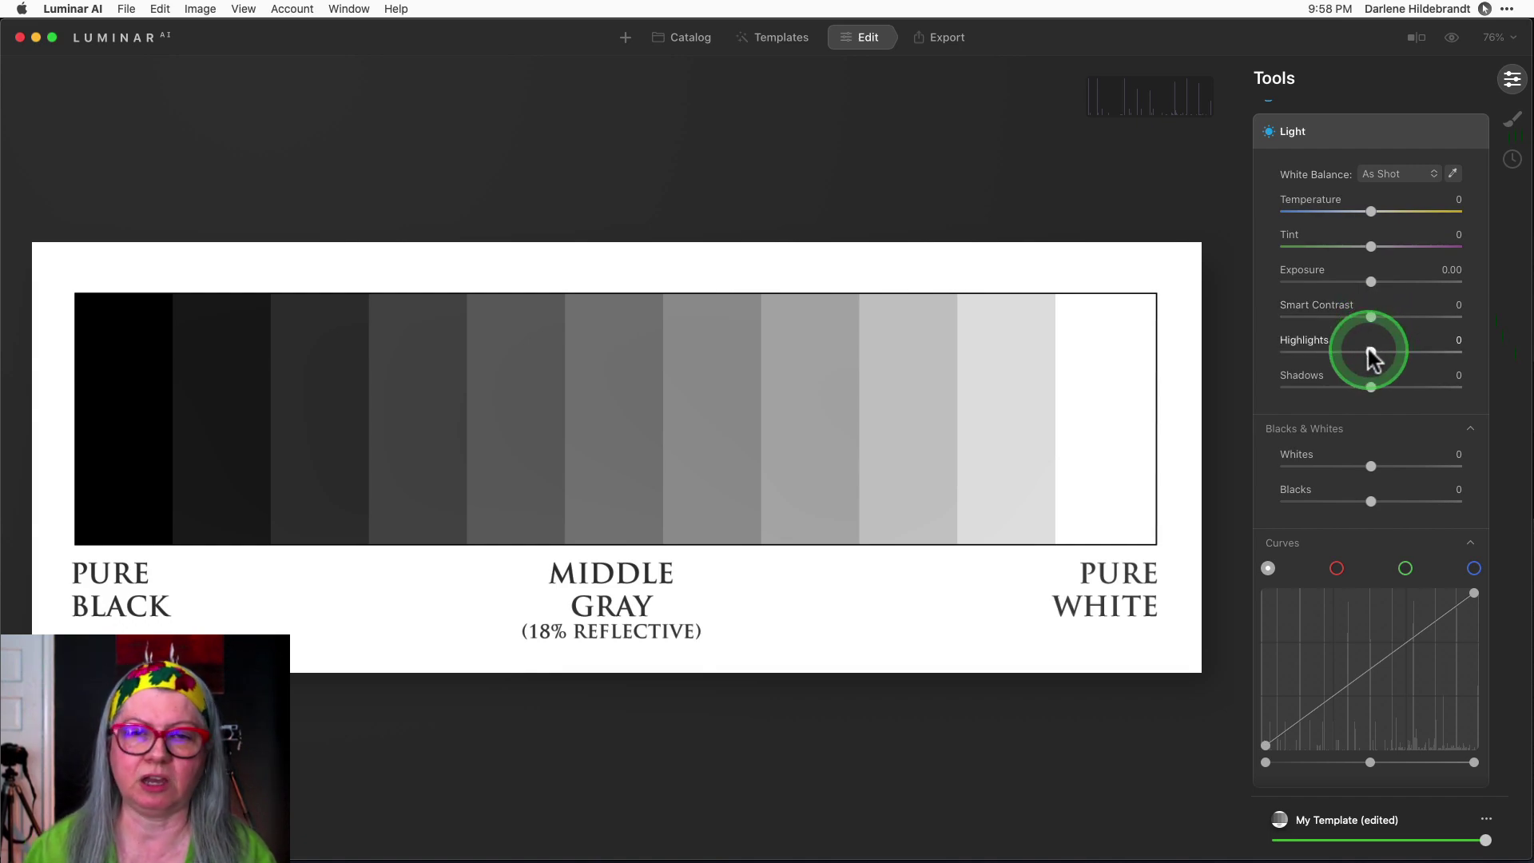
drag(1370, 352, 1483, 352)
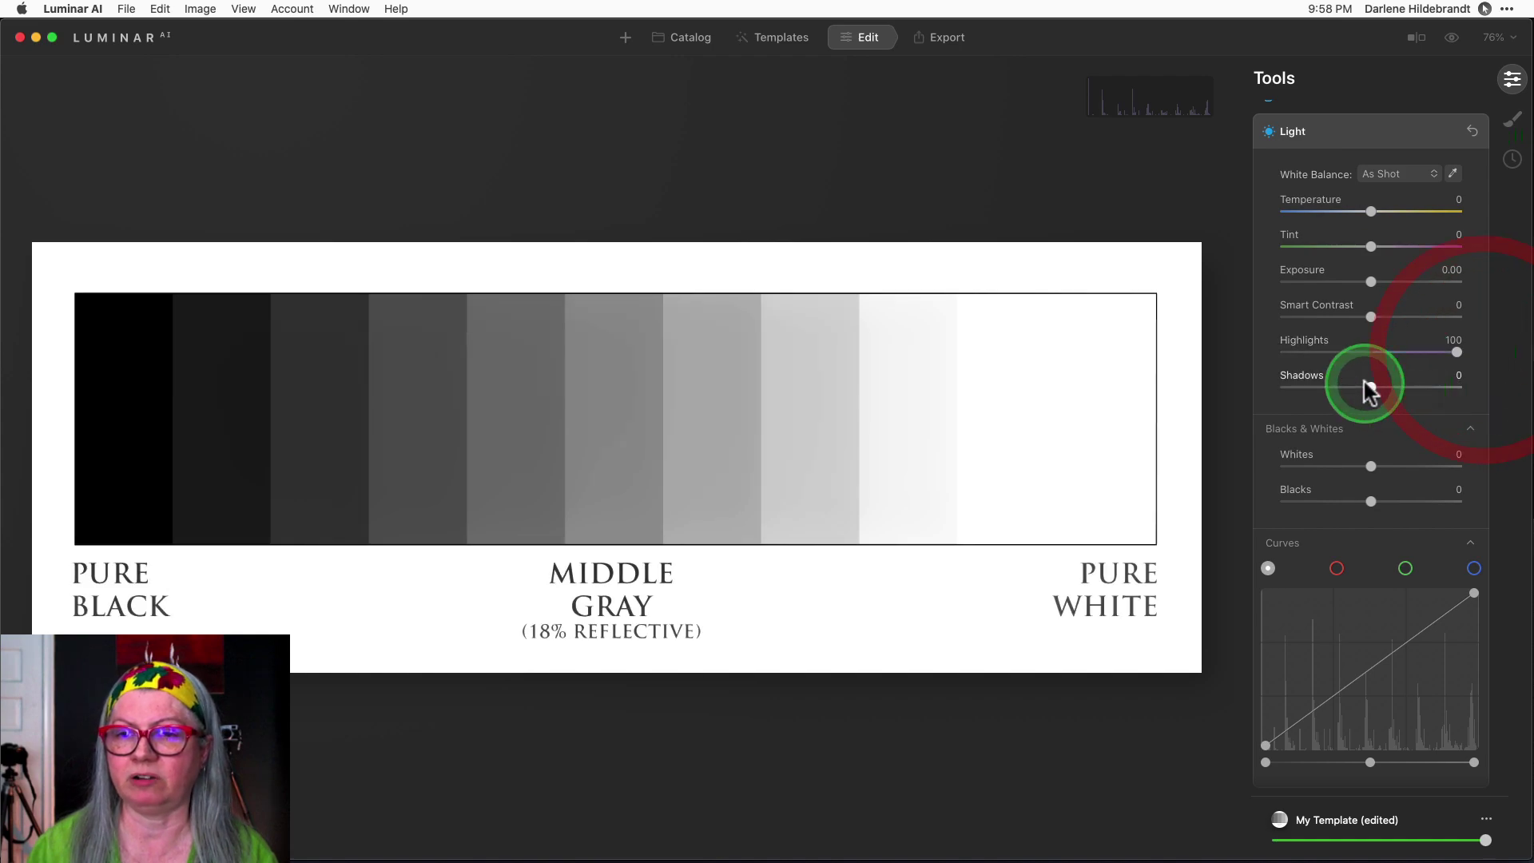
drag(1368, 388, 1274, 387)
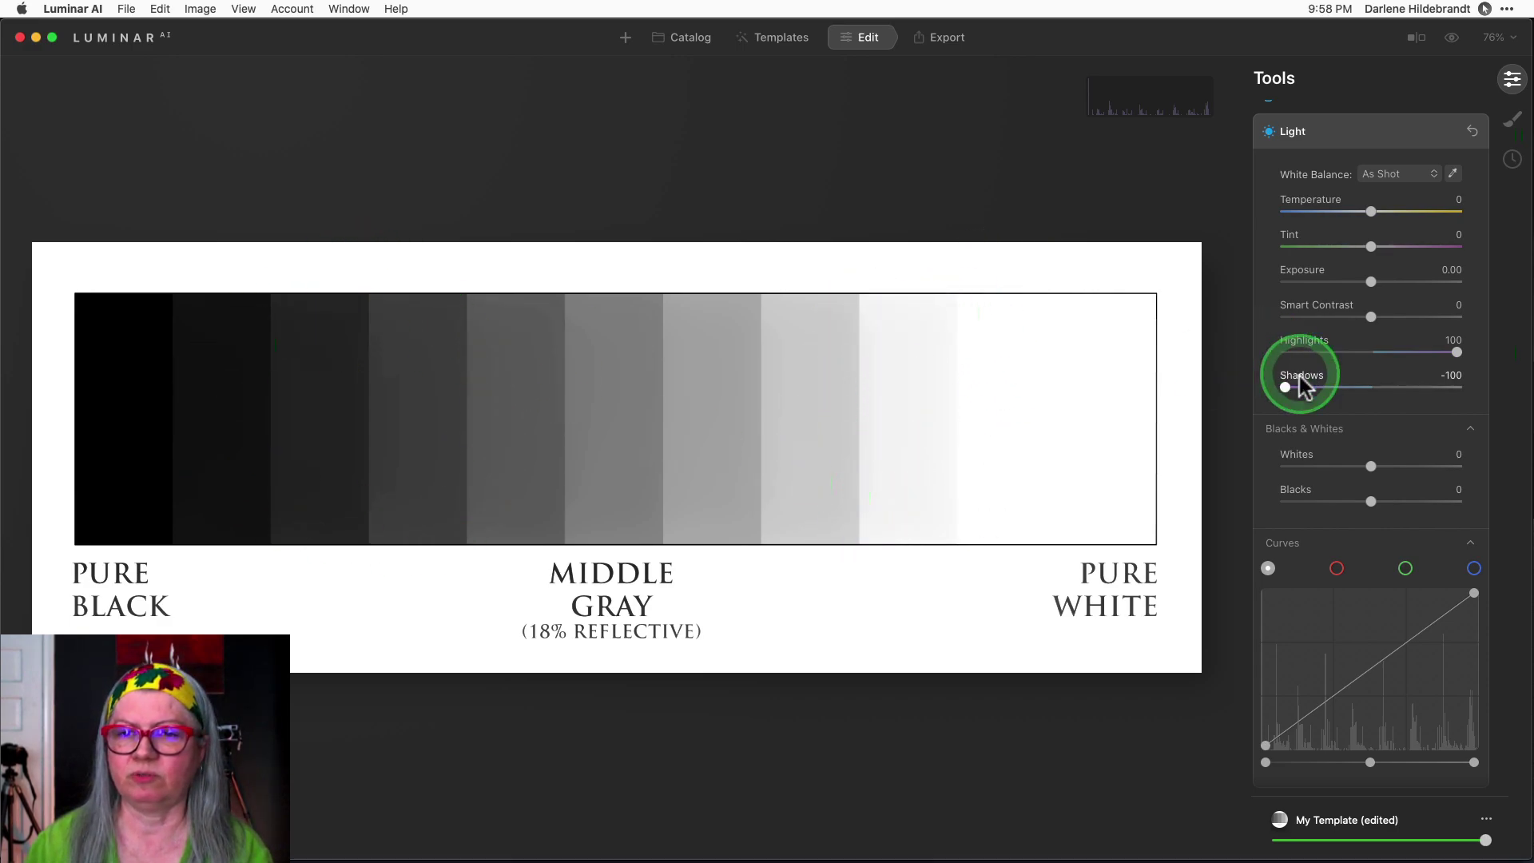
mouse_move(1288, 381)
mouse_down()
mouse_move(1484, 387)
mouse_move(1456, 353)
mouse_move(1277, 352)
mouse_up()
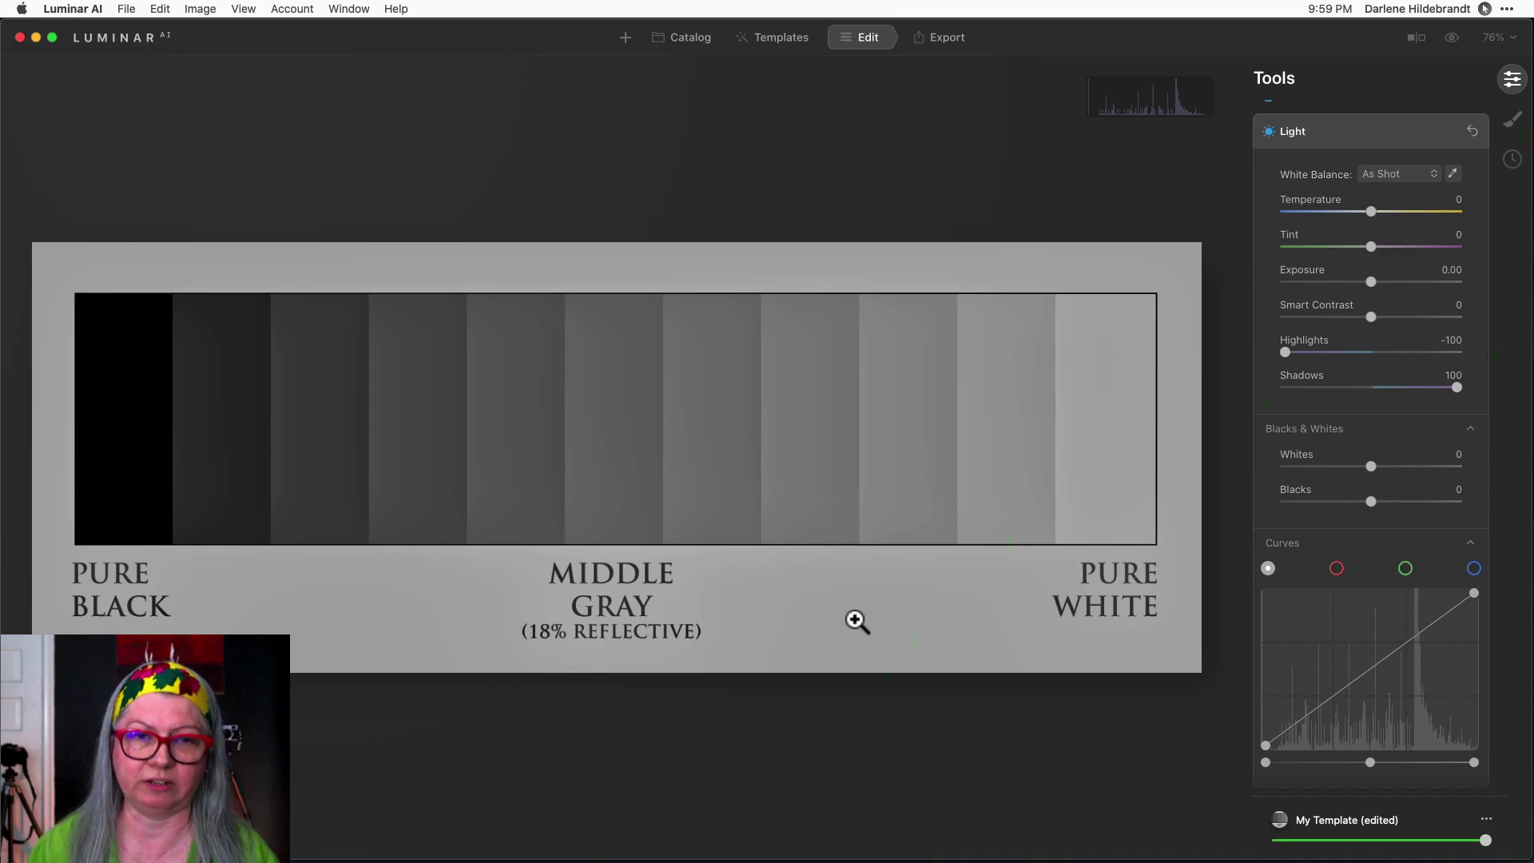
Reset Highlights and Shadows to 0 and turn on the clipping warning with J.
double_click(1285, 352)
double_click(1456, 387)
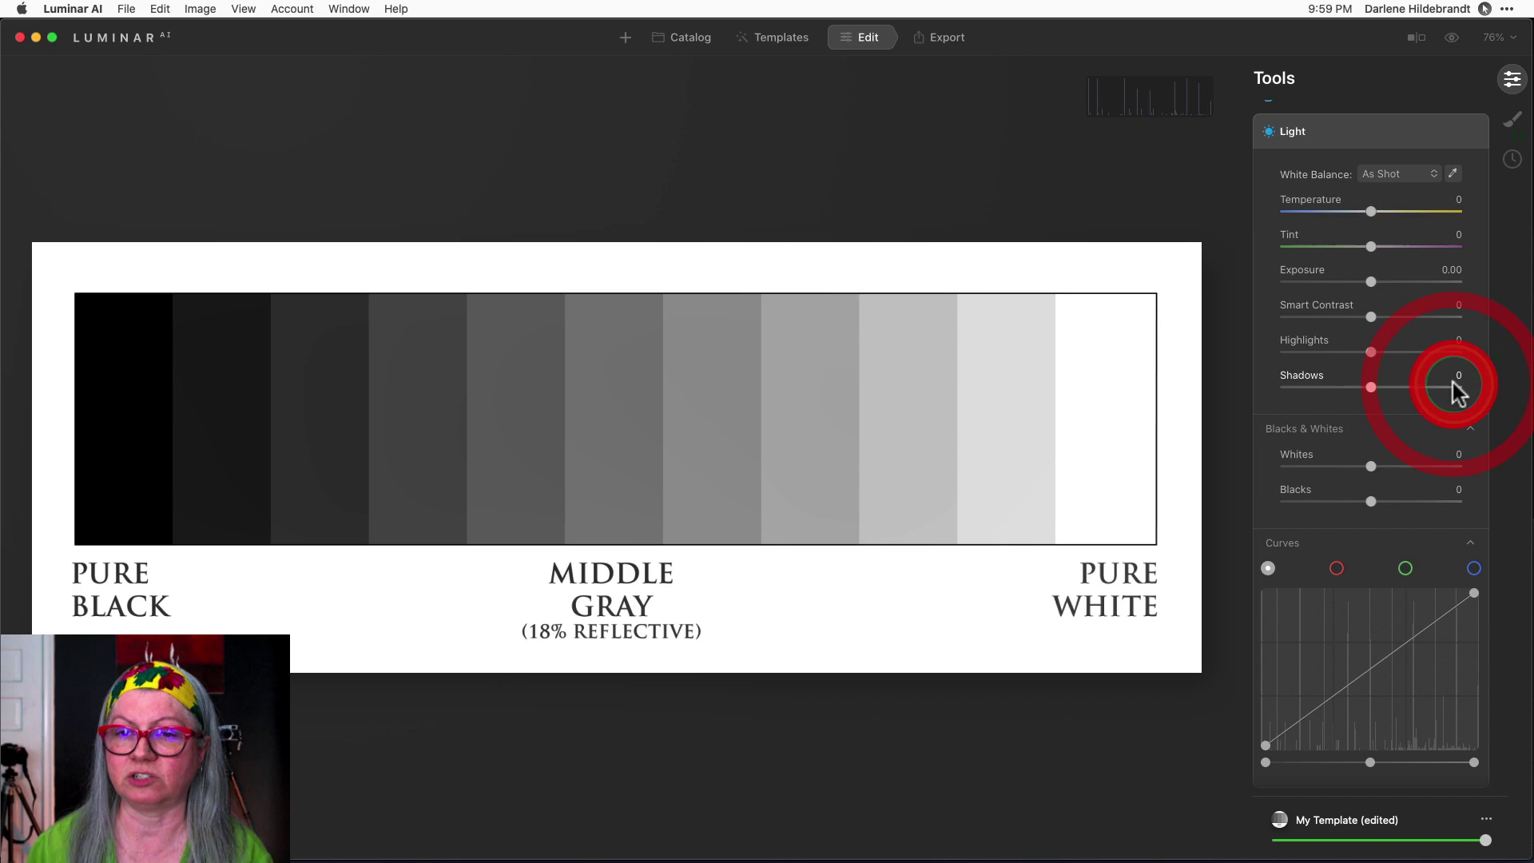
double_click(1371, 467)
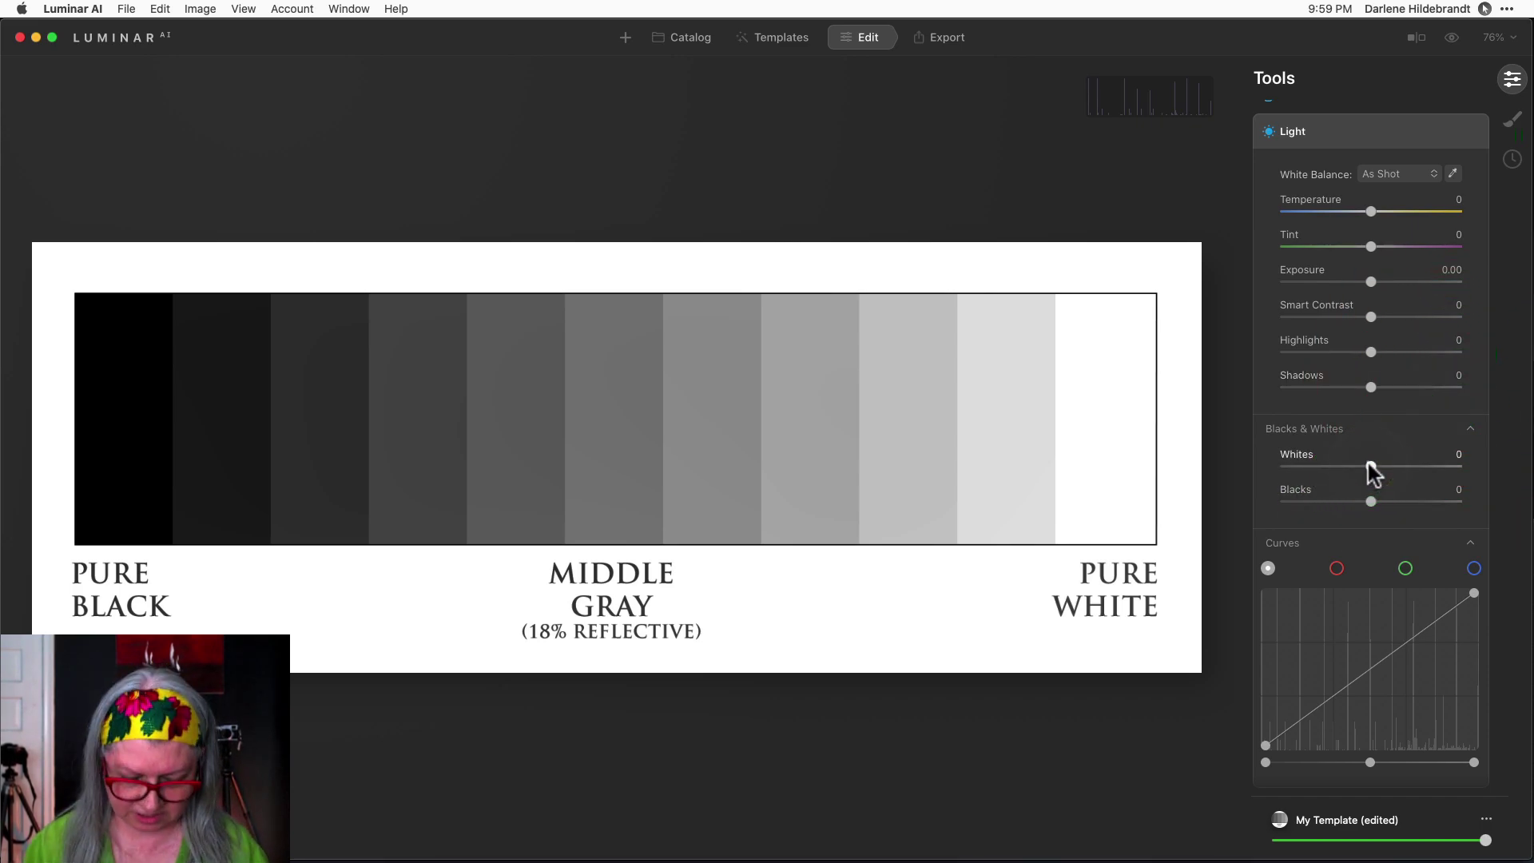
key(j)
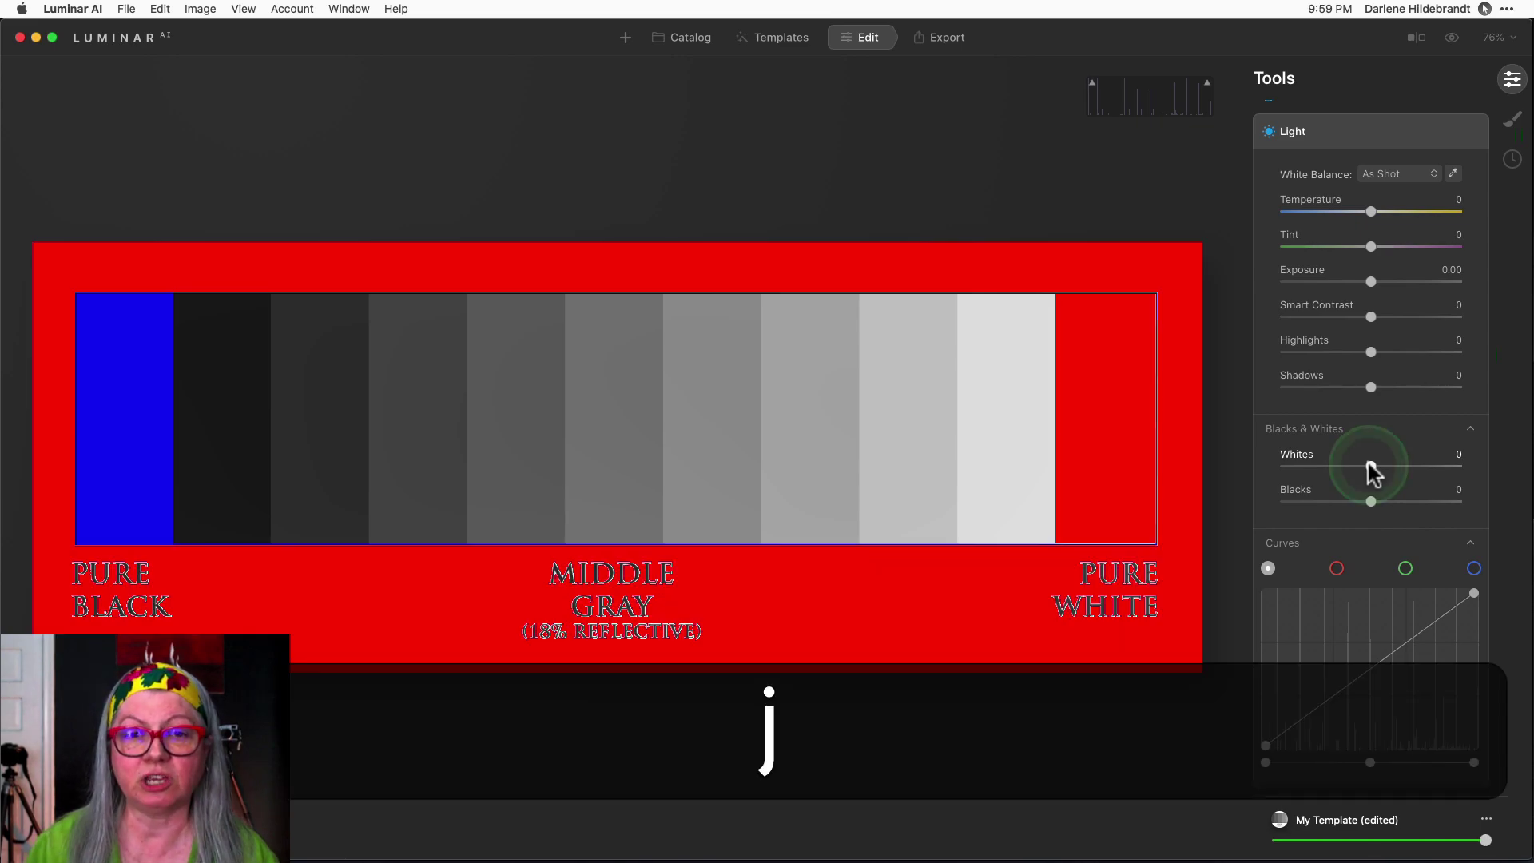
click(1368, 466)
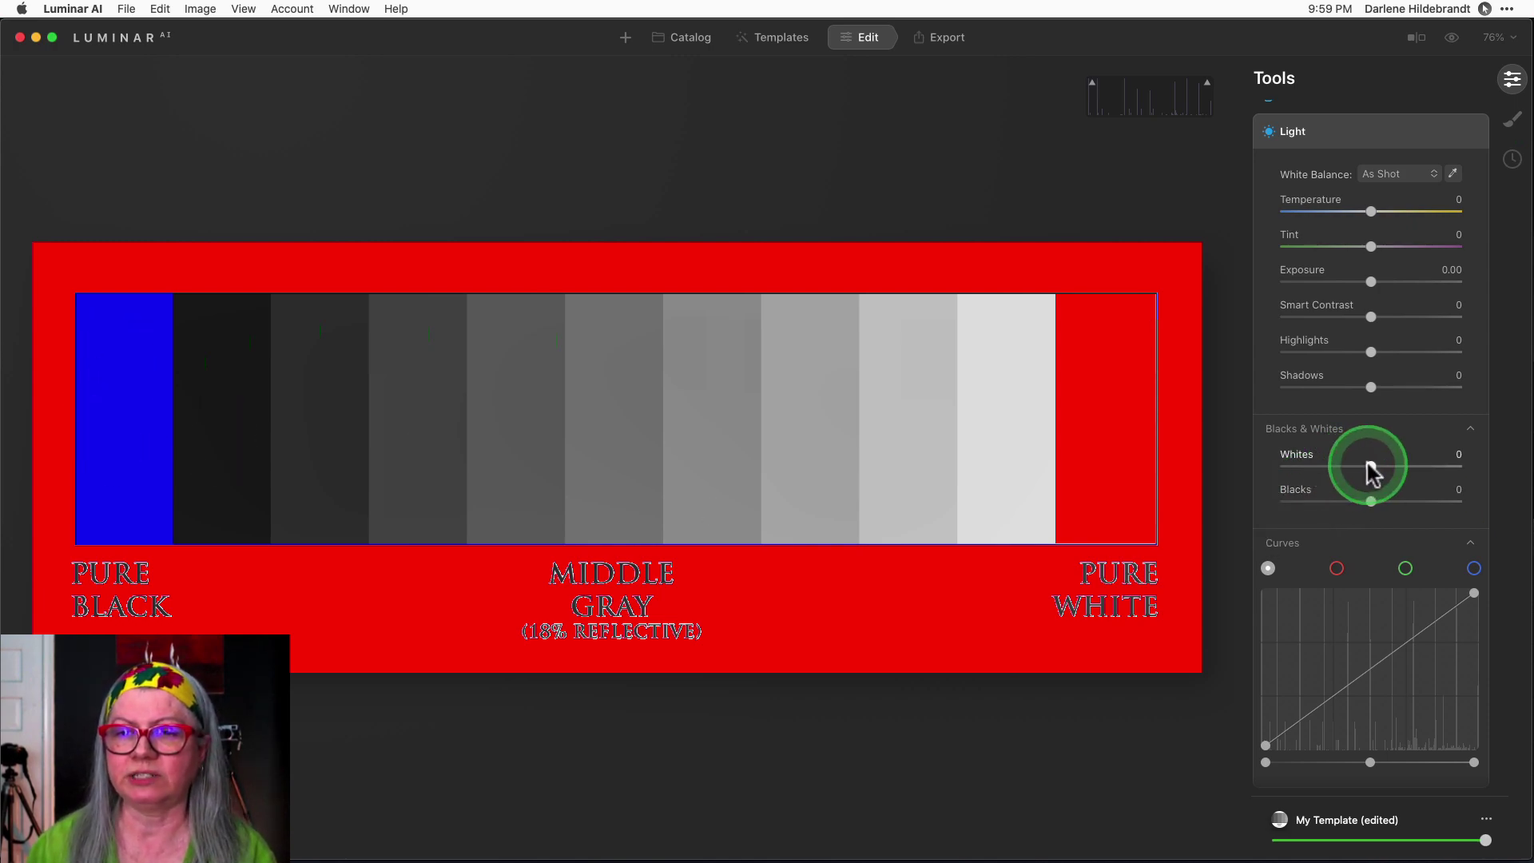
Raise Whites and drop Blacks to -100, then reset both to 0 and hide clipping.
drag(1371, 467, 1487, 472)
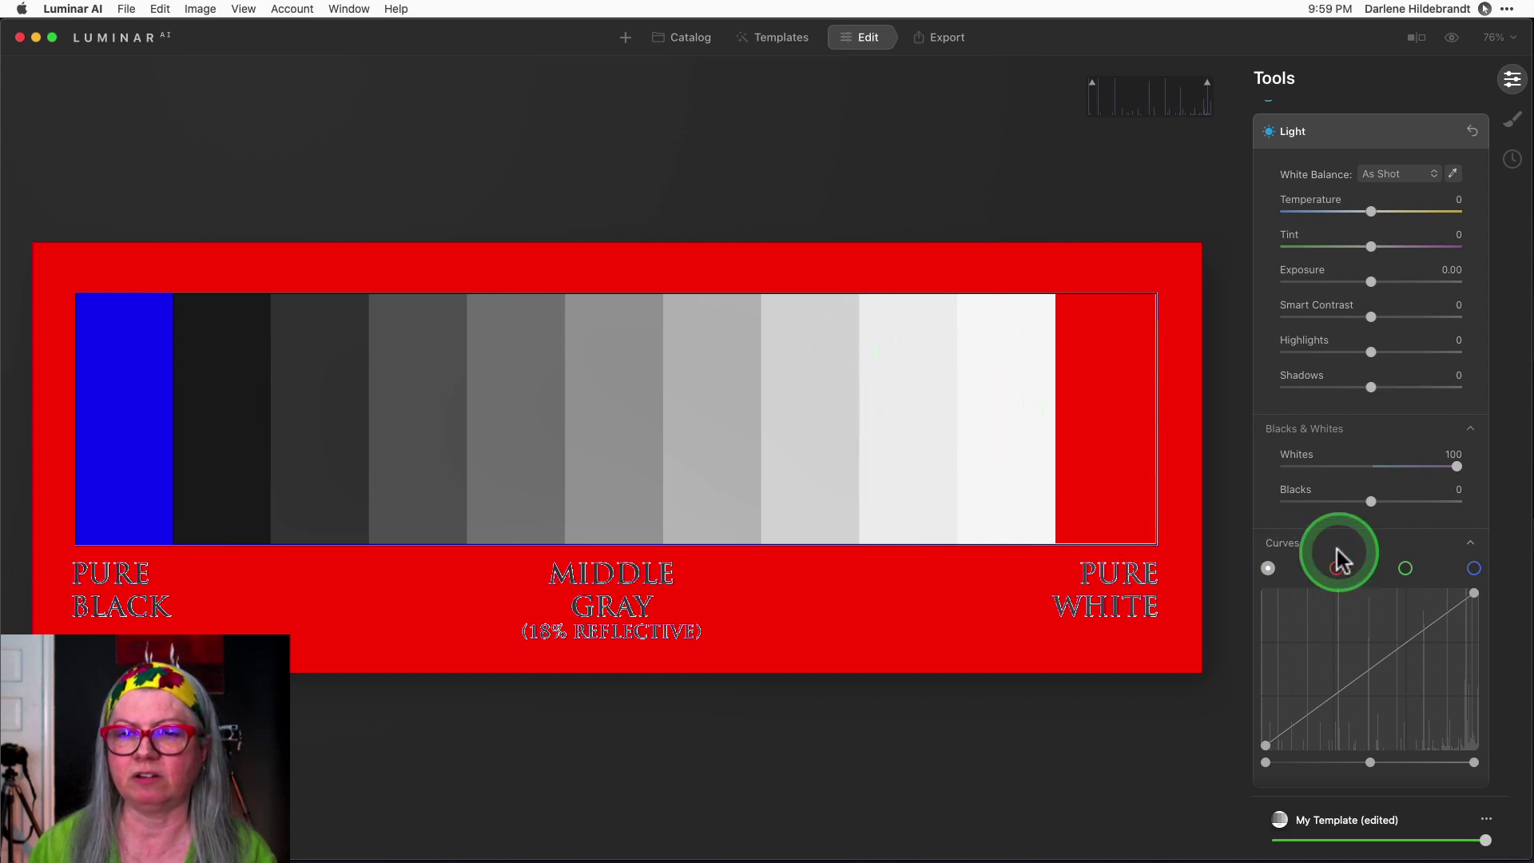
drag(1371, 501, 1236, 505)
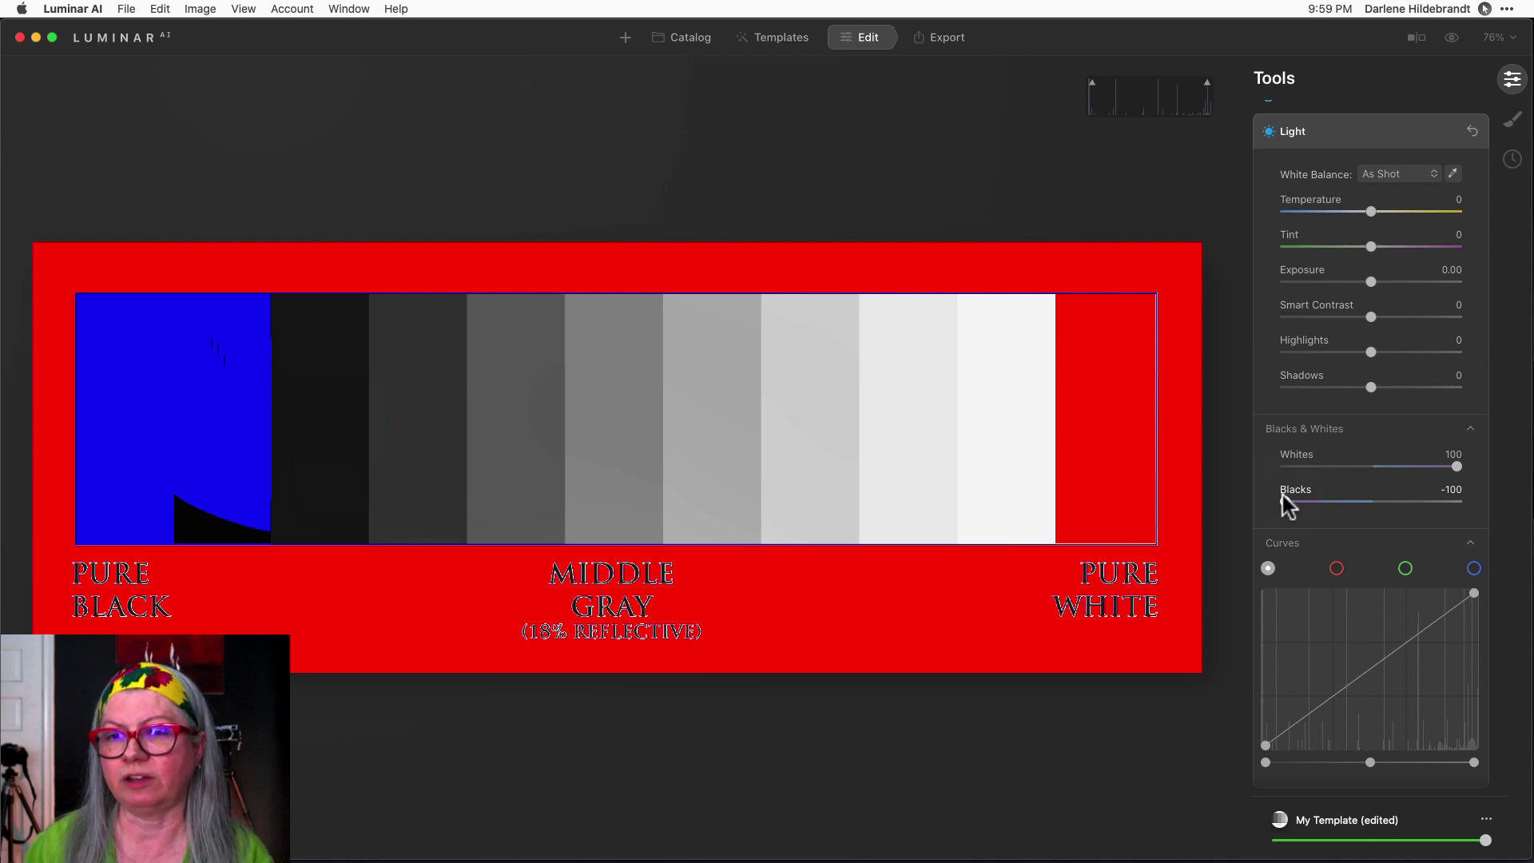
double_click(1283, 496)
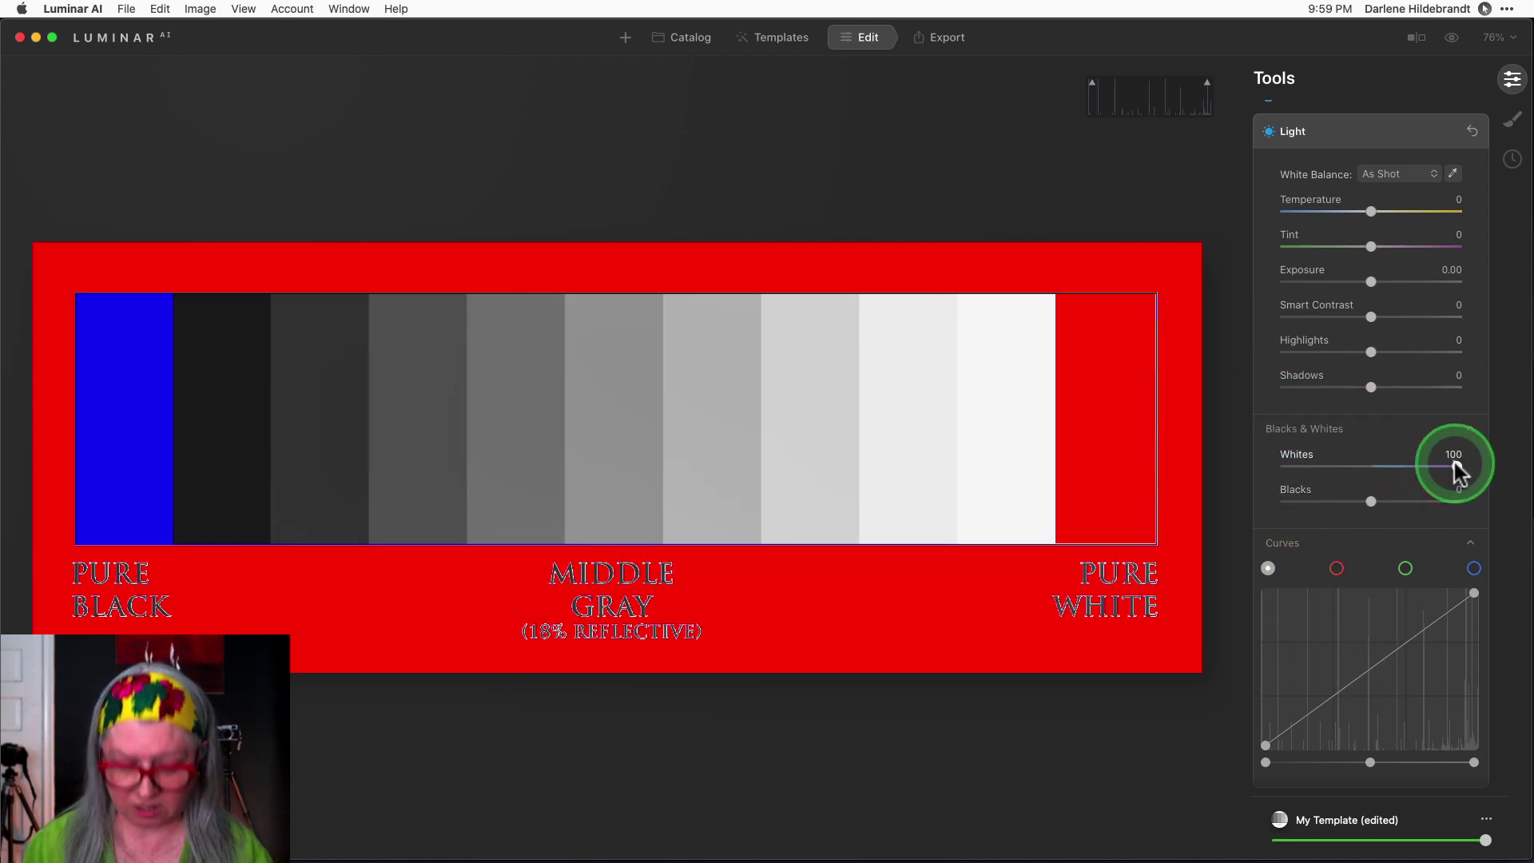
double_click(1455, 468)
key(j)
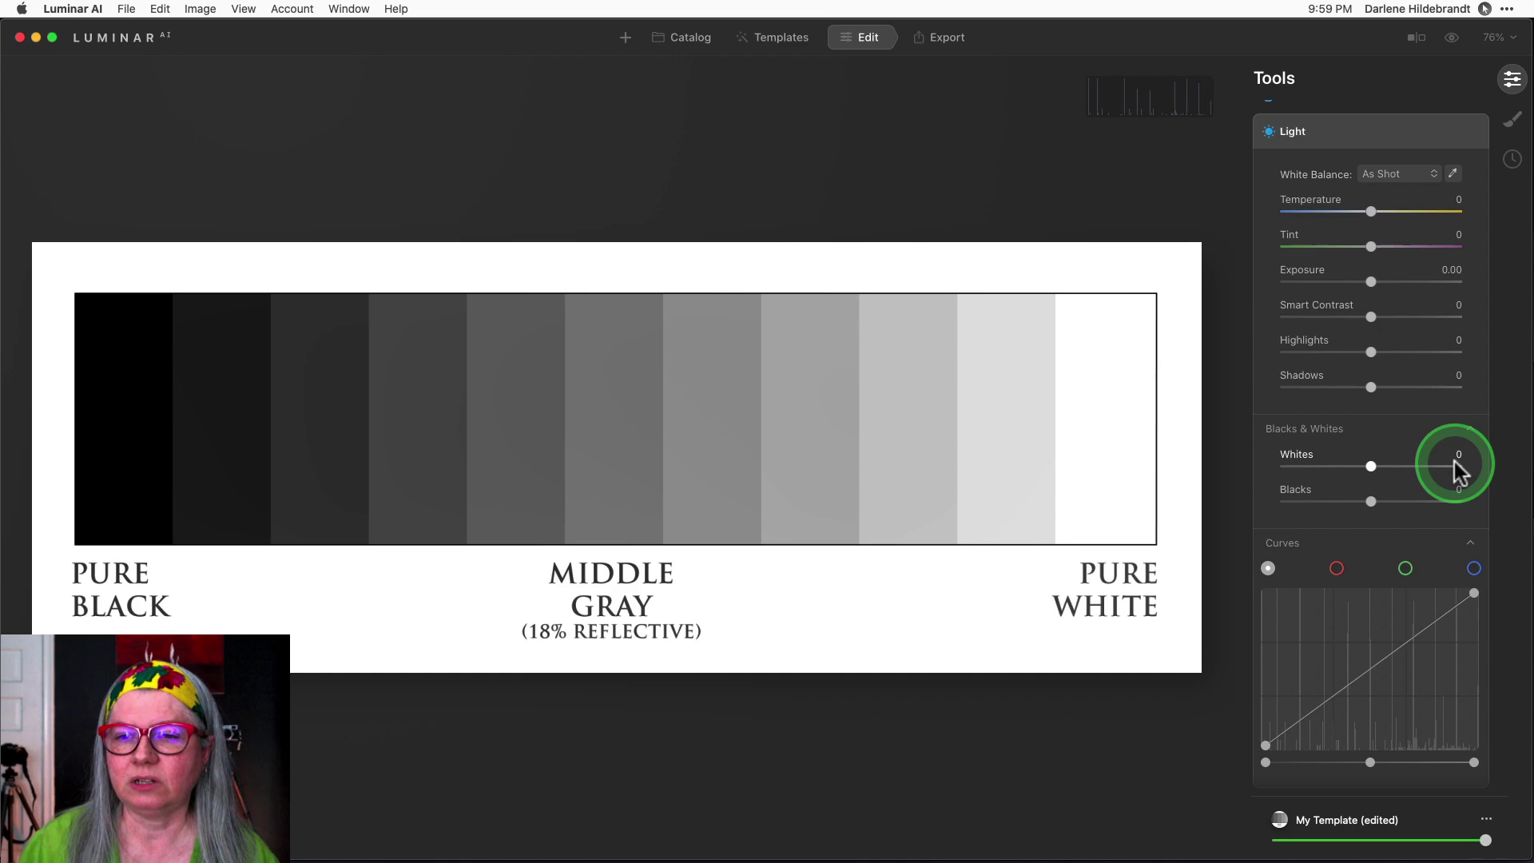
Drag the curve's black point right so the chart's four darkest steps merge into pure black.
scroll(1455, 462, down, 4)
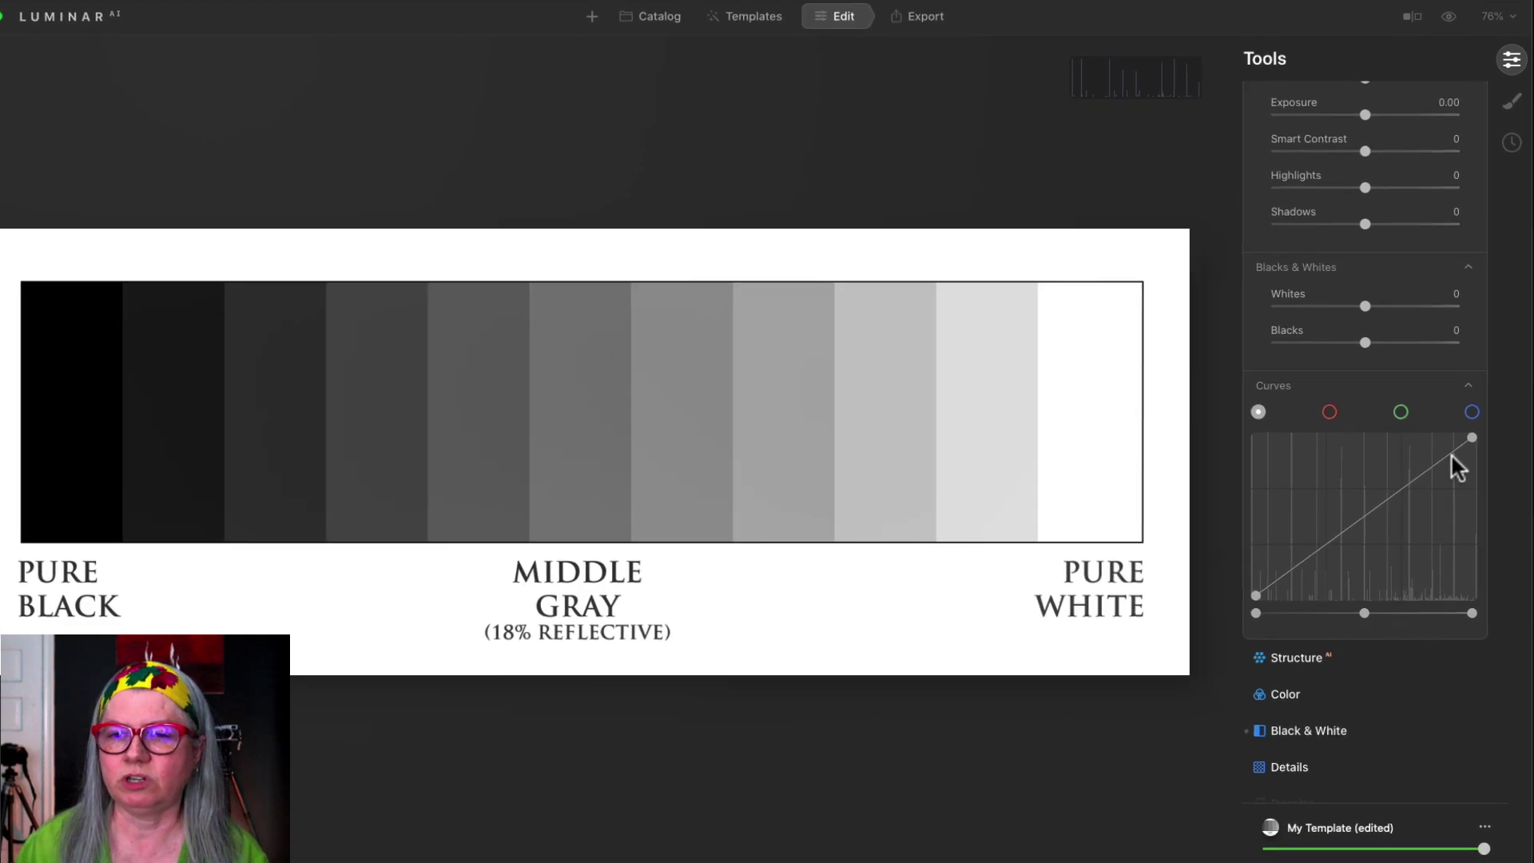
drag(1354, 529, 1452, 371)
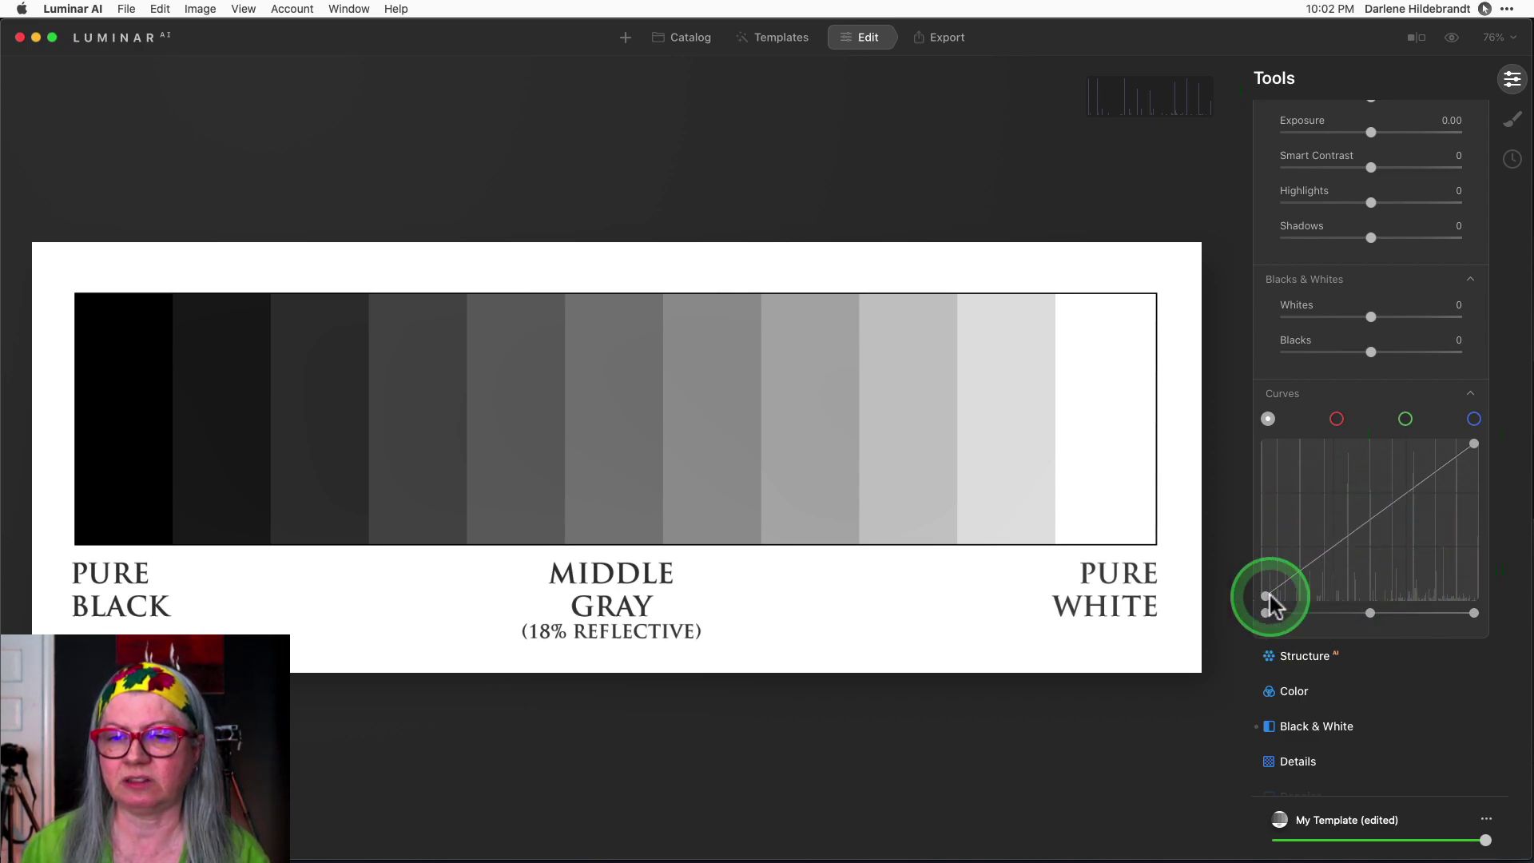
drag(1264, 595, 1363, 610)
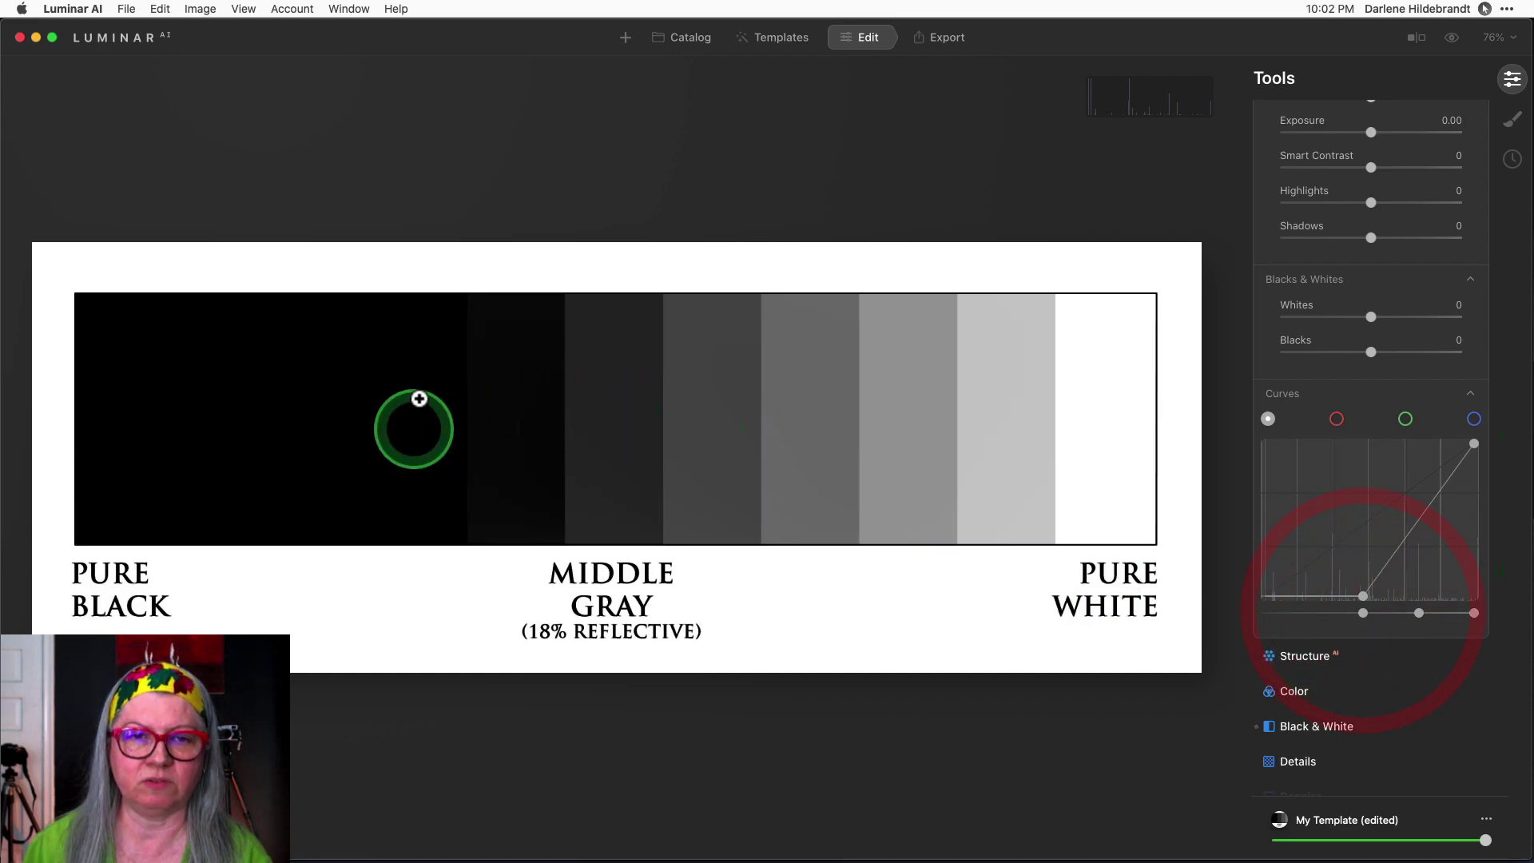
Pull the curve's white point left to brighten the grays, toggling the clipping warning.
key(j)
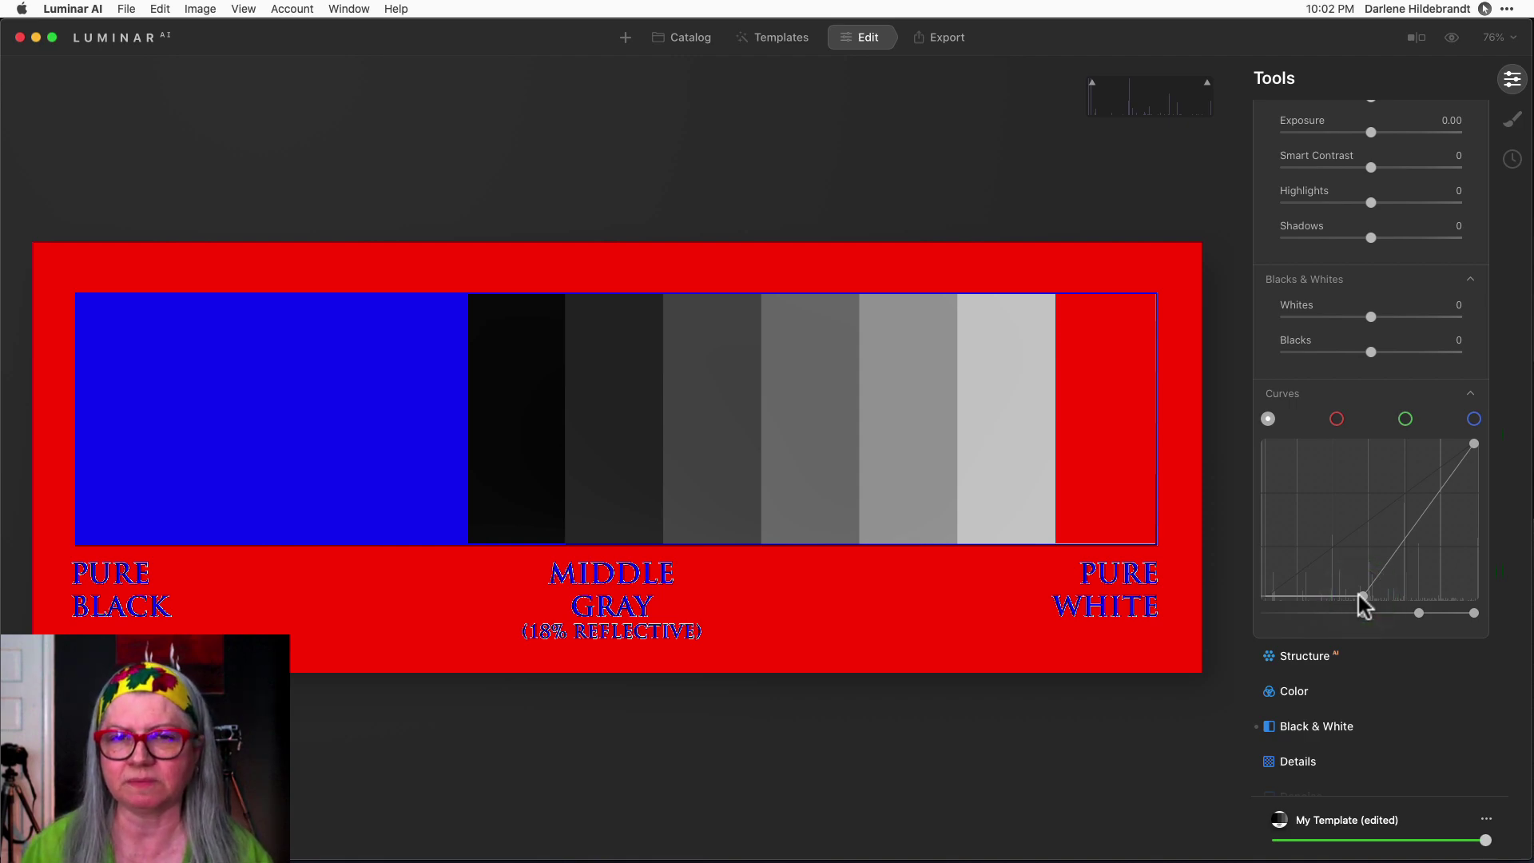
key(j)
click(1361, 596)
click(1475, 444)
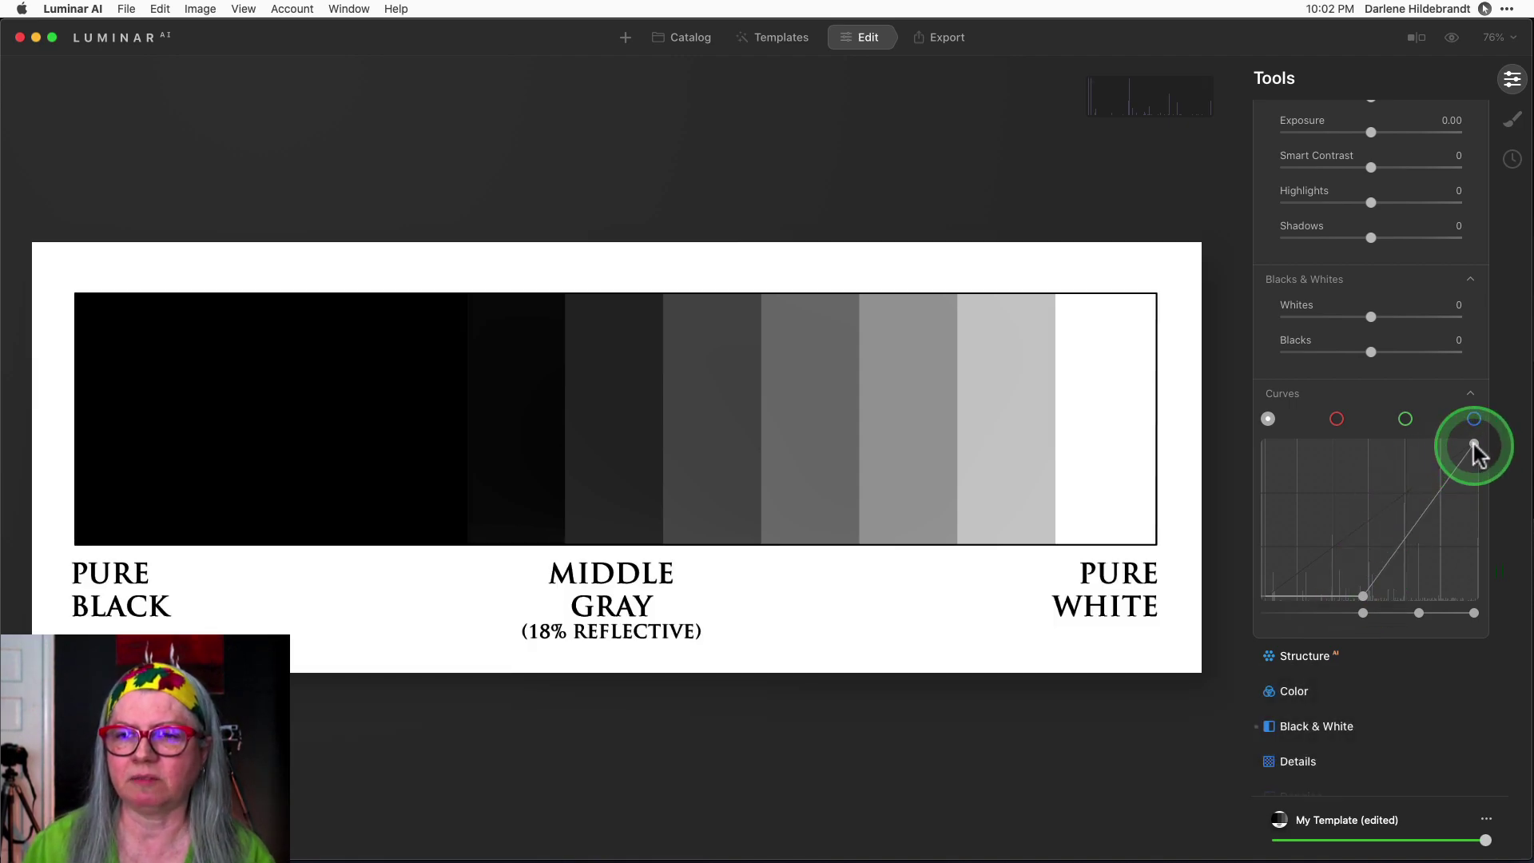
drag(1475, 445, 1403, 427)
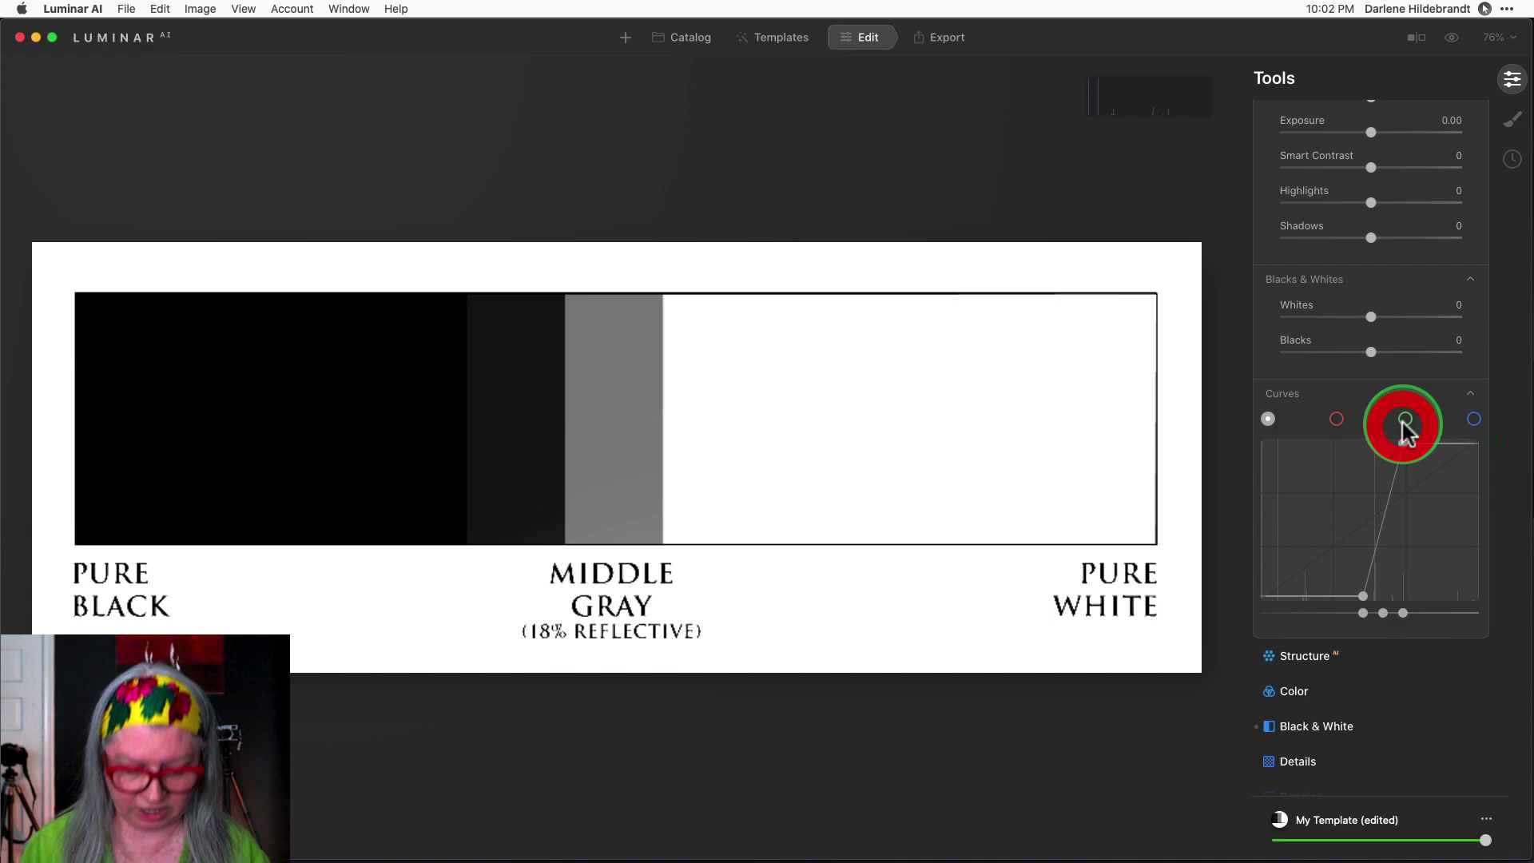
Move the black point inward with clipping shown, then reset both curve endpoints to their corners.
key(j)
click(1364, 596)
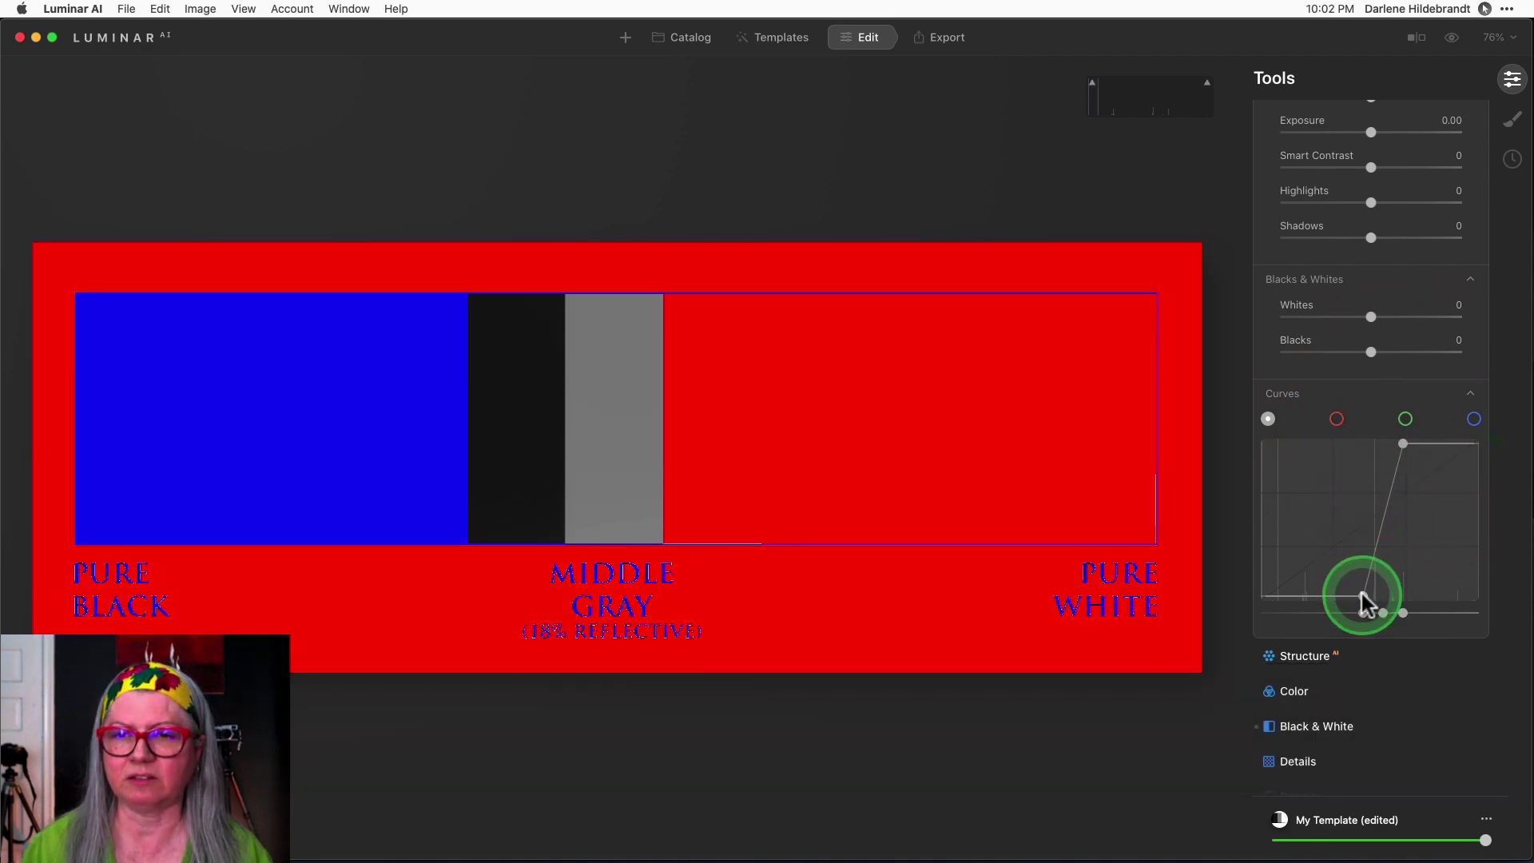
drag(1363, 596, 1369, 593)
key(j)
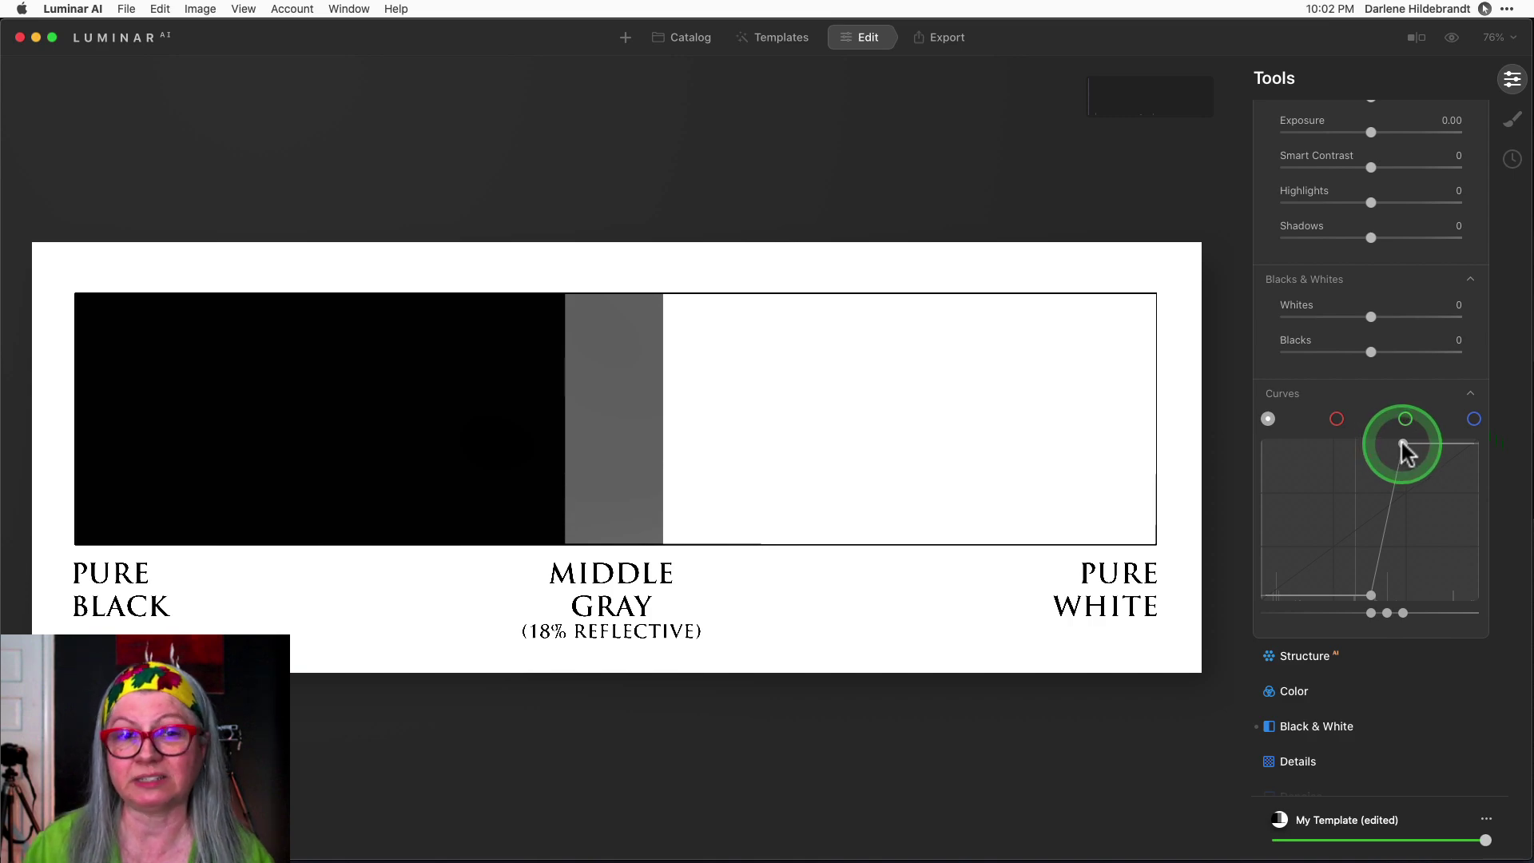
double_click(1402, 443)
double_click(1369, 592)
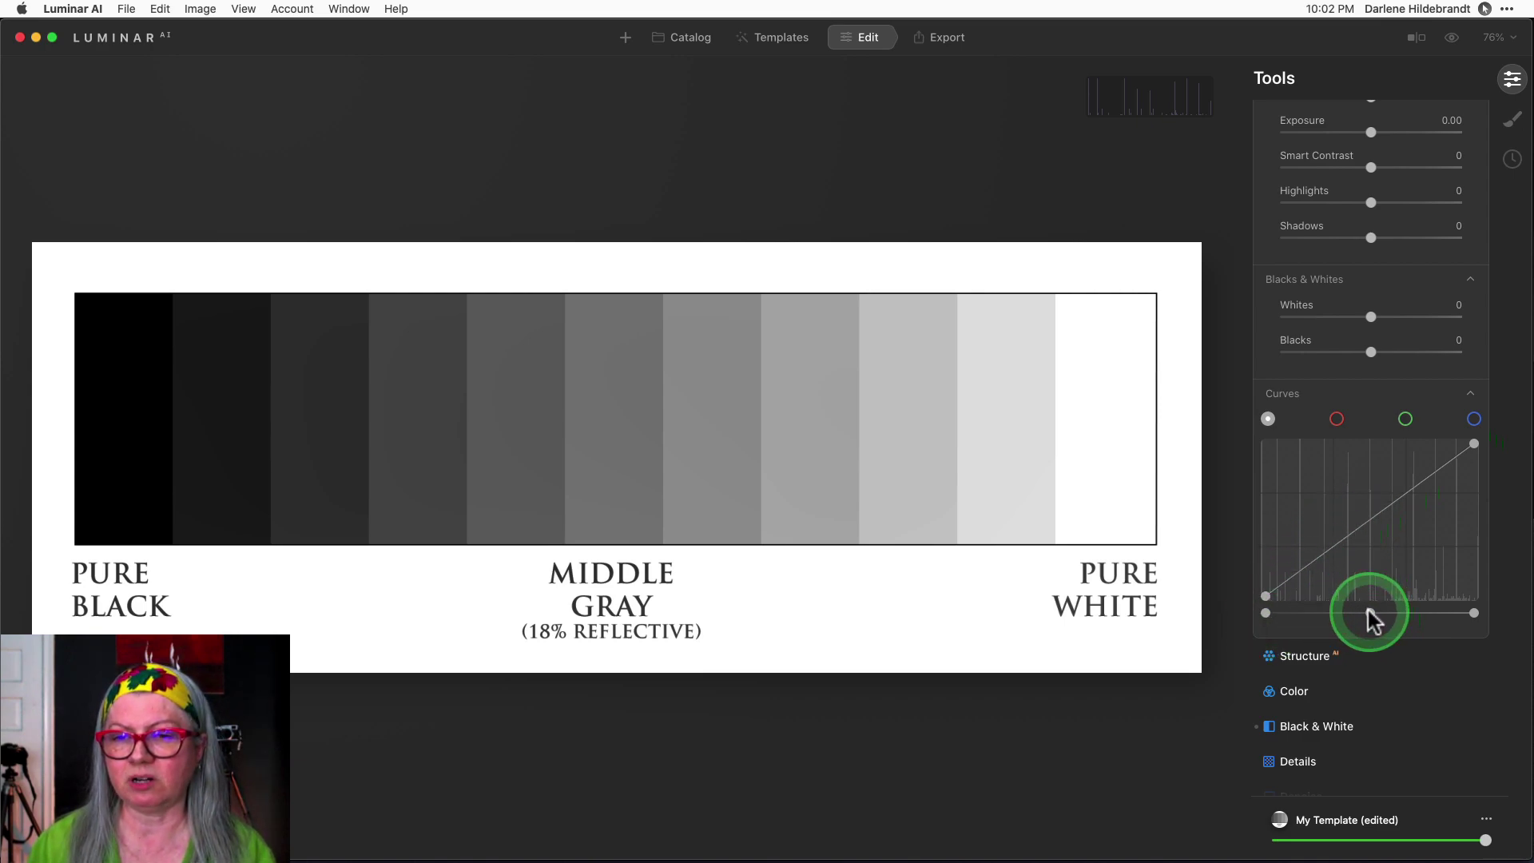
Adjust the curve's midtone balance slider and then recentre it.
mouse_move(1368, 611)
mouse_down()
mouse_move(1422, 607)
mouse_move(1336, 612)
mouse_move(1428, 619)
mouse_move(1305, 614)
mouse_move(1370, 615)
mouse_up()
click(1336, 577)
click(1431, 498)
click(1292, 601)
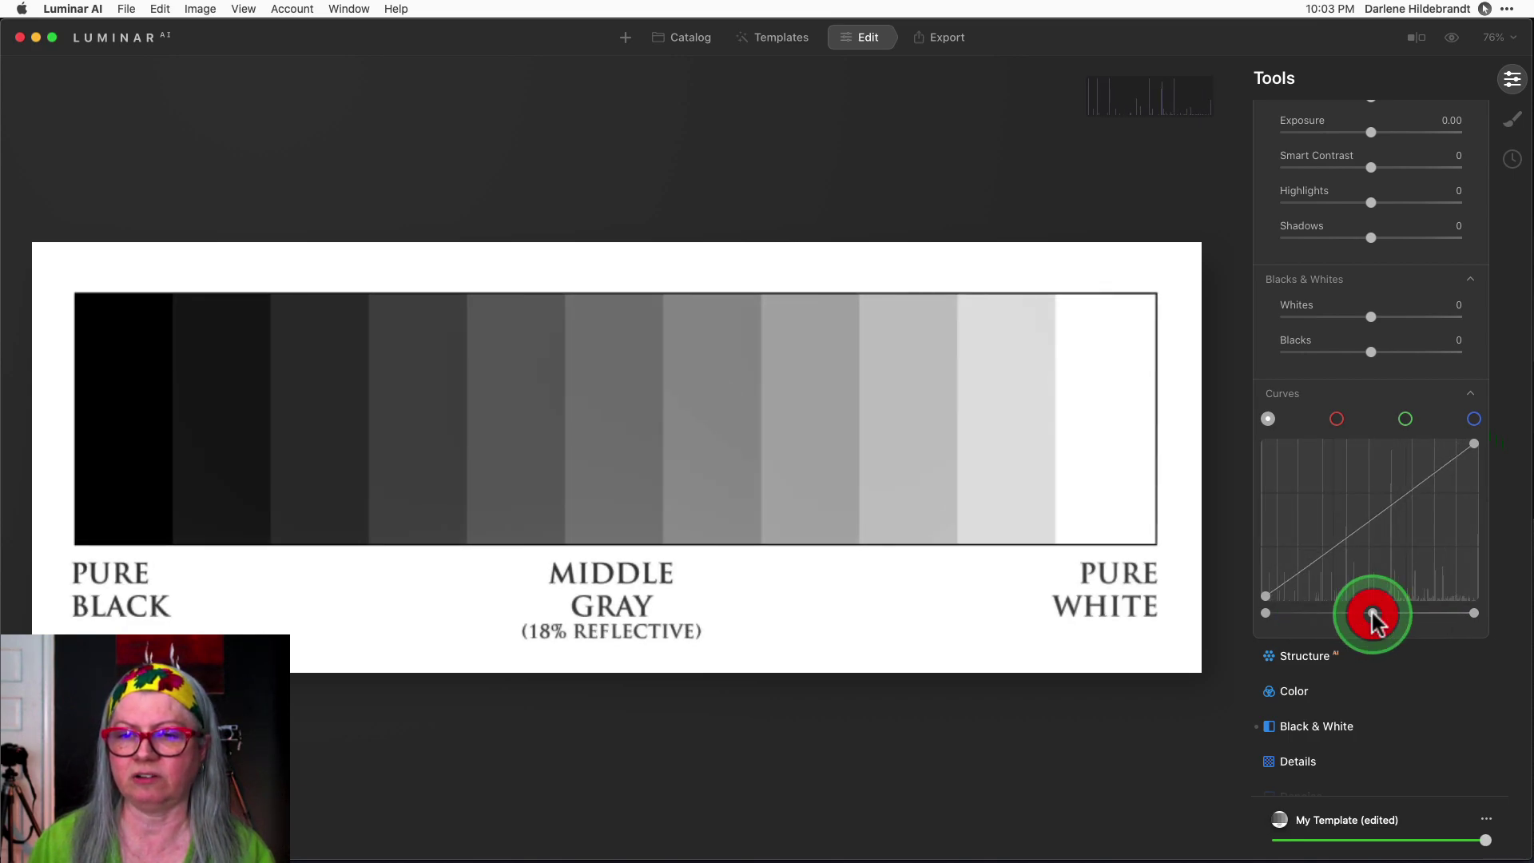
click(1371, 520)
Add two curve points forming an S-curve and compare it with the original.
drag(1372, 520, 1336, 563)
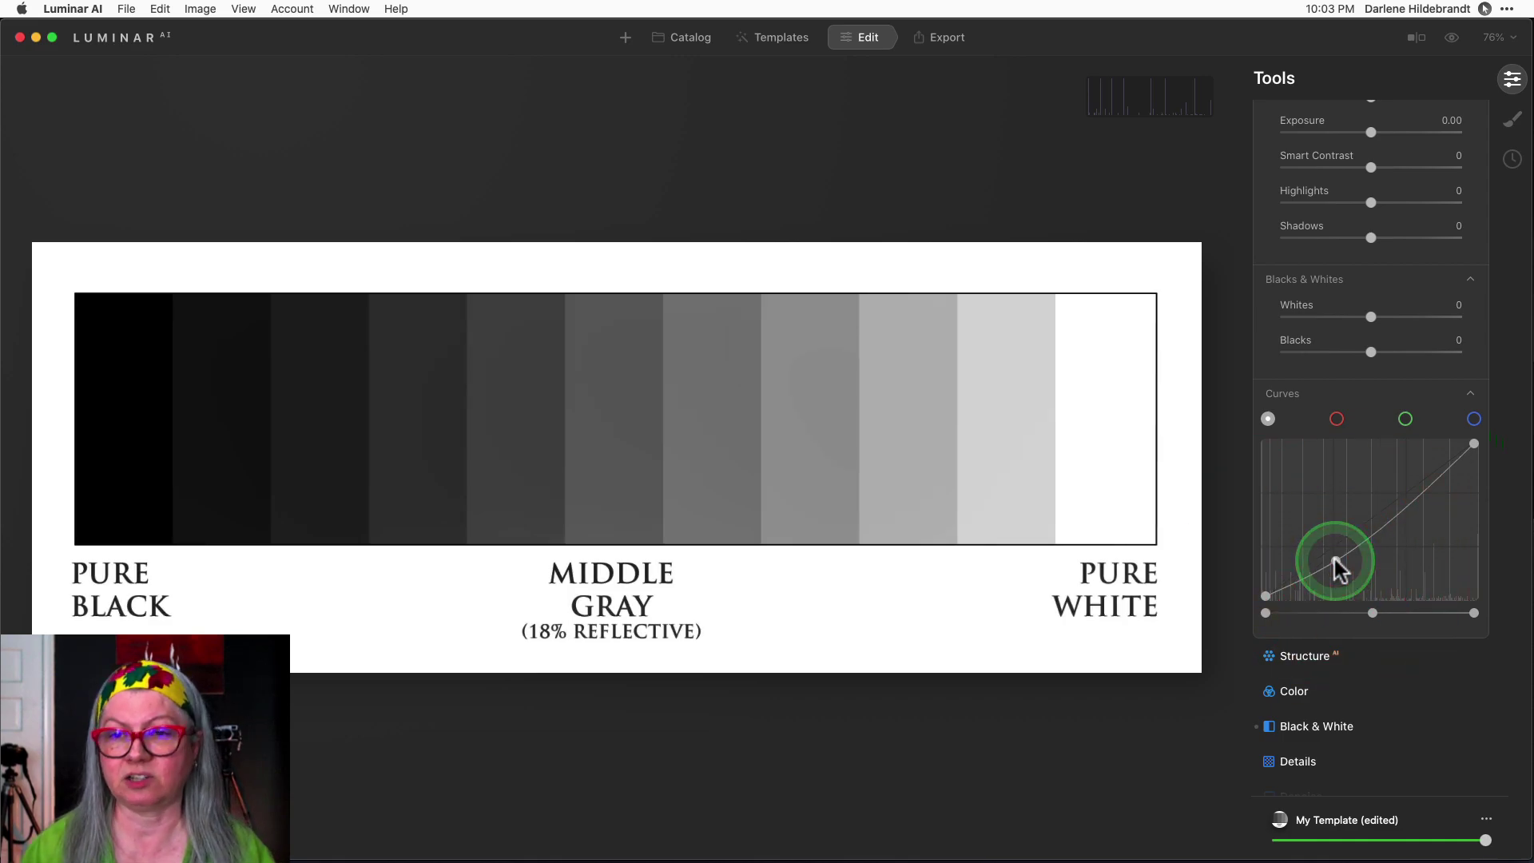
drag(1335, 560, 1336, 562)
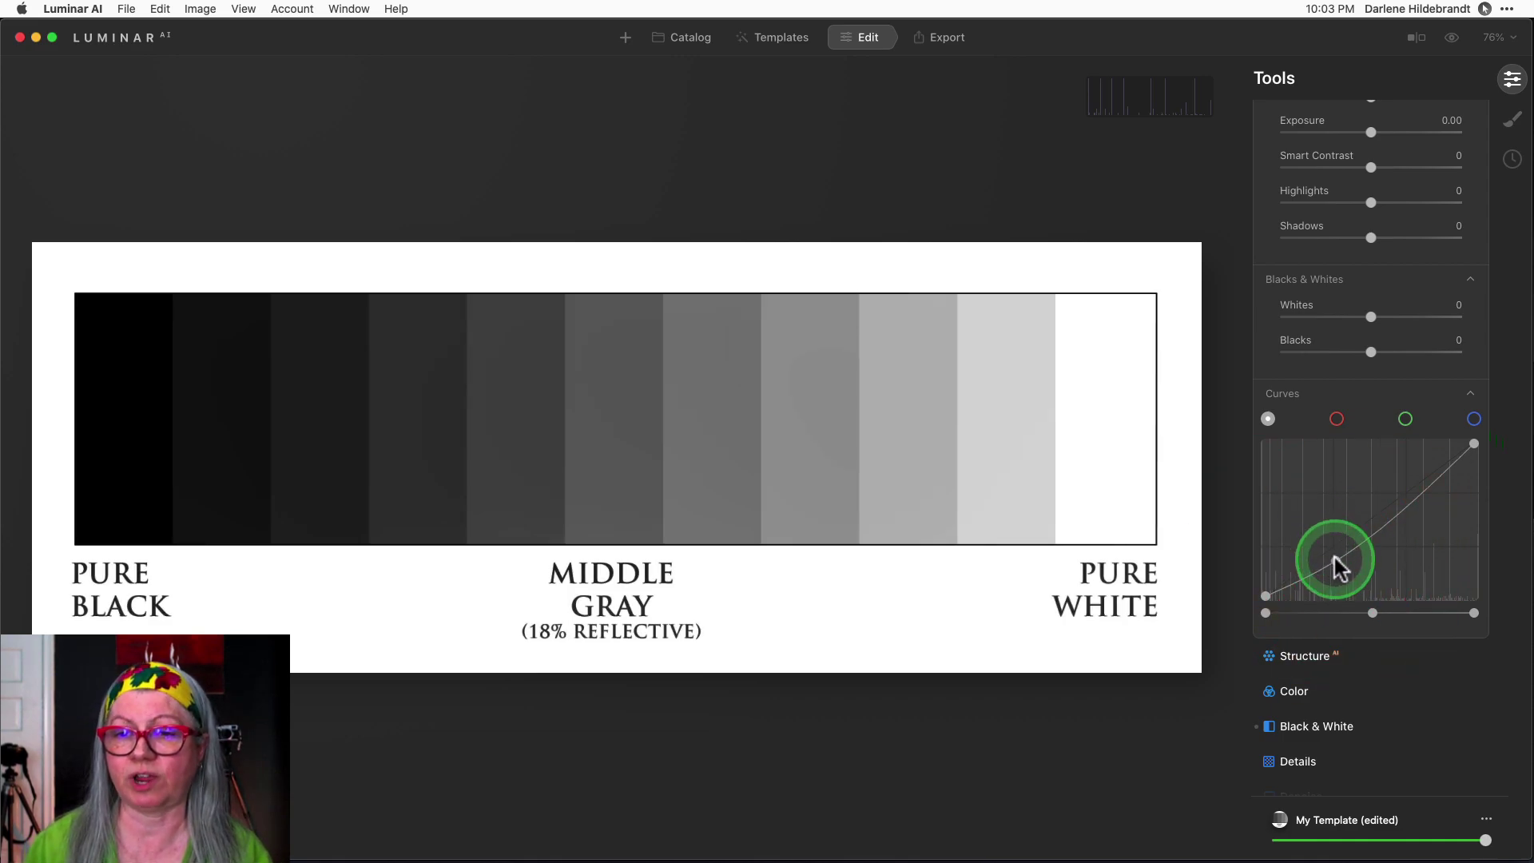
drag(1412, 507, 1400, 477)
drag(1342, 552, 1341, 565)
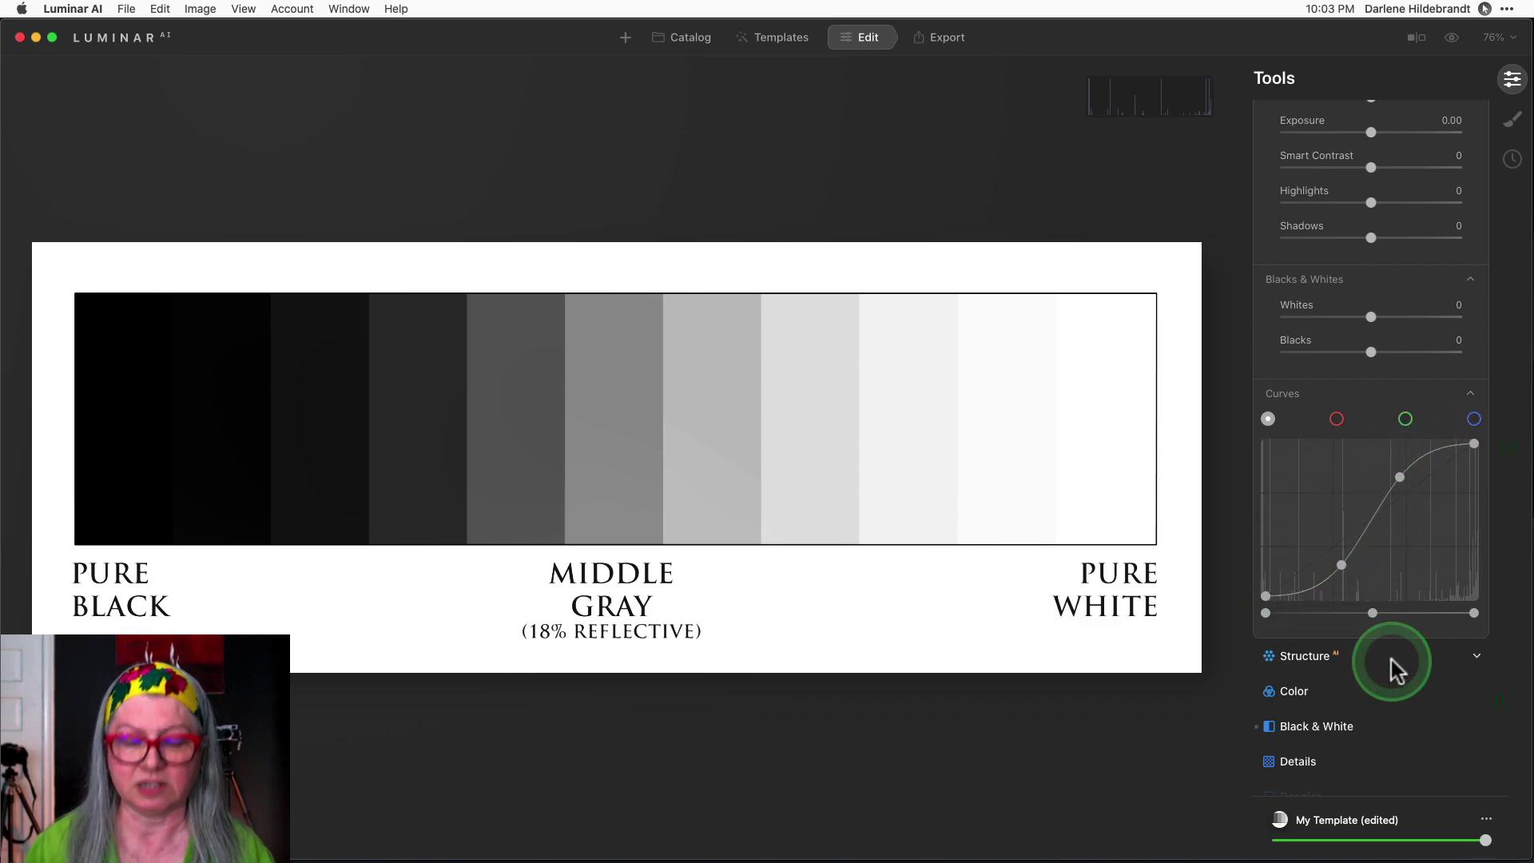
key(backslash)
key(backslash)
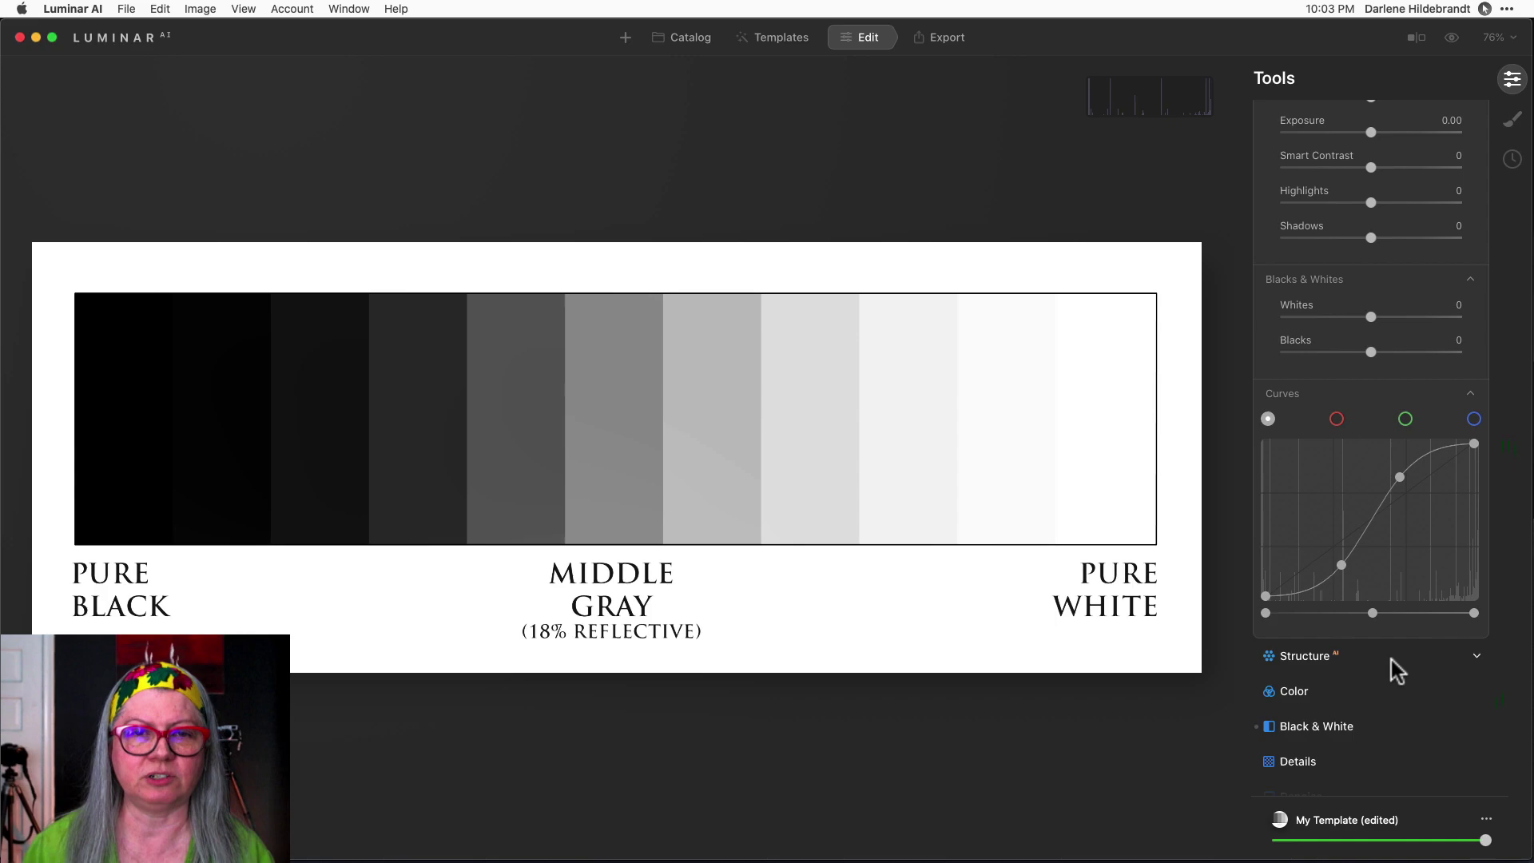
key(backslash)
key(backslash)
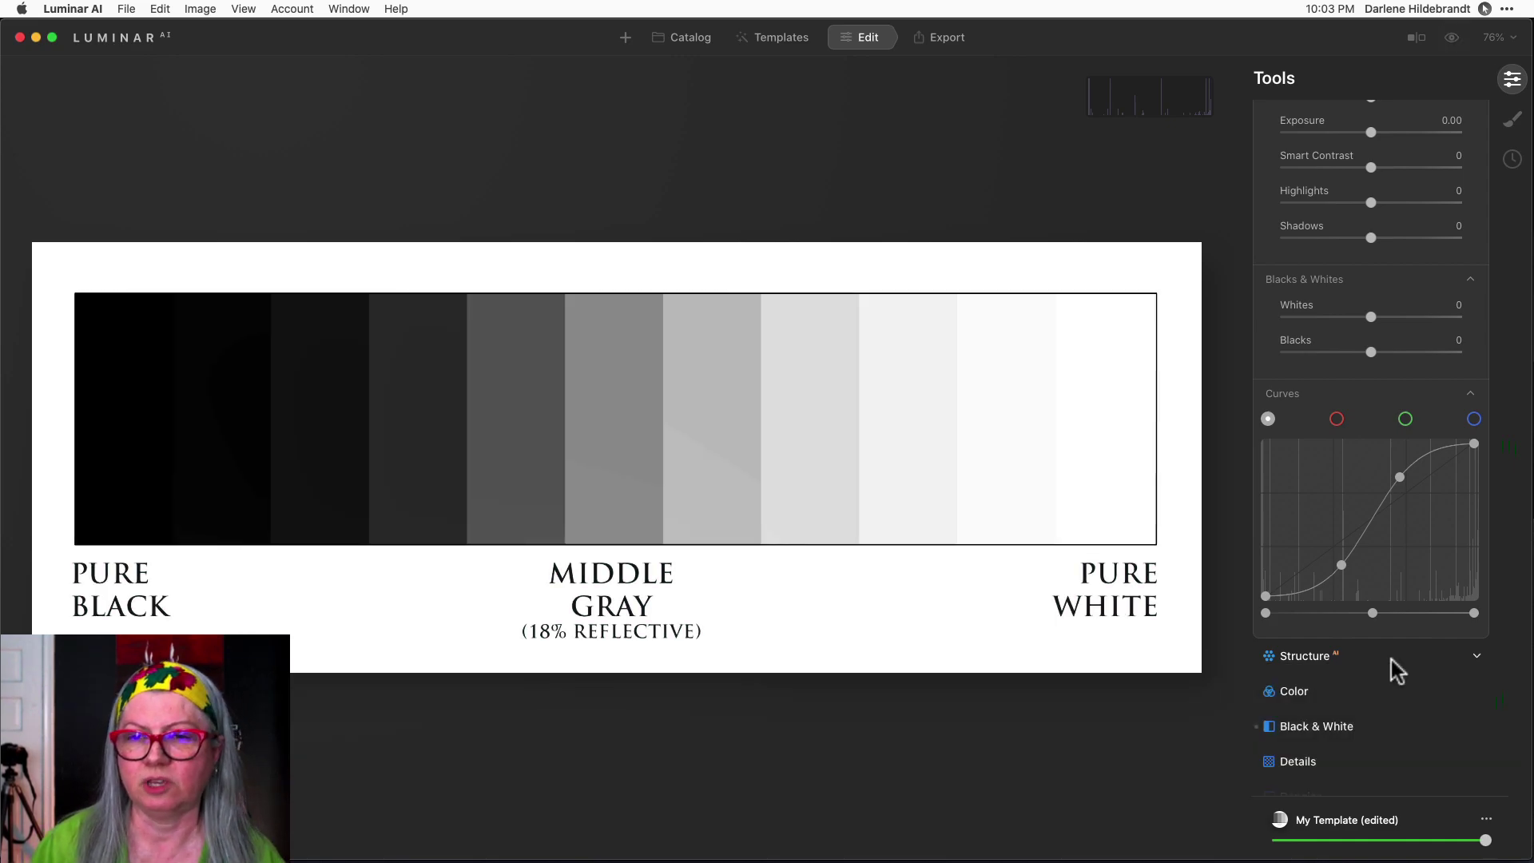
Remove the lower shadow point, leaving one raised point that lightens the midtones.
click(1392, 660)
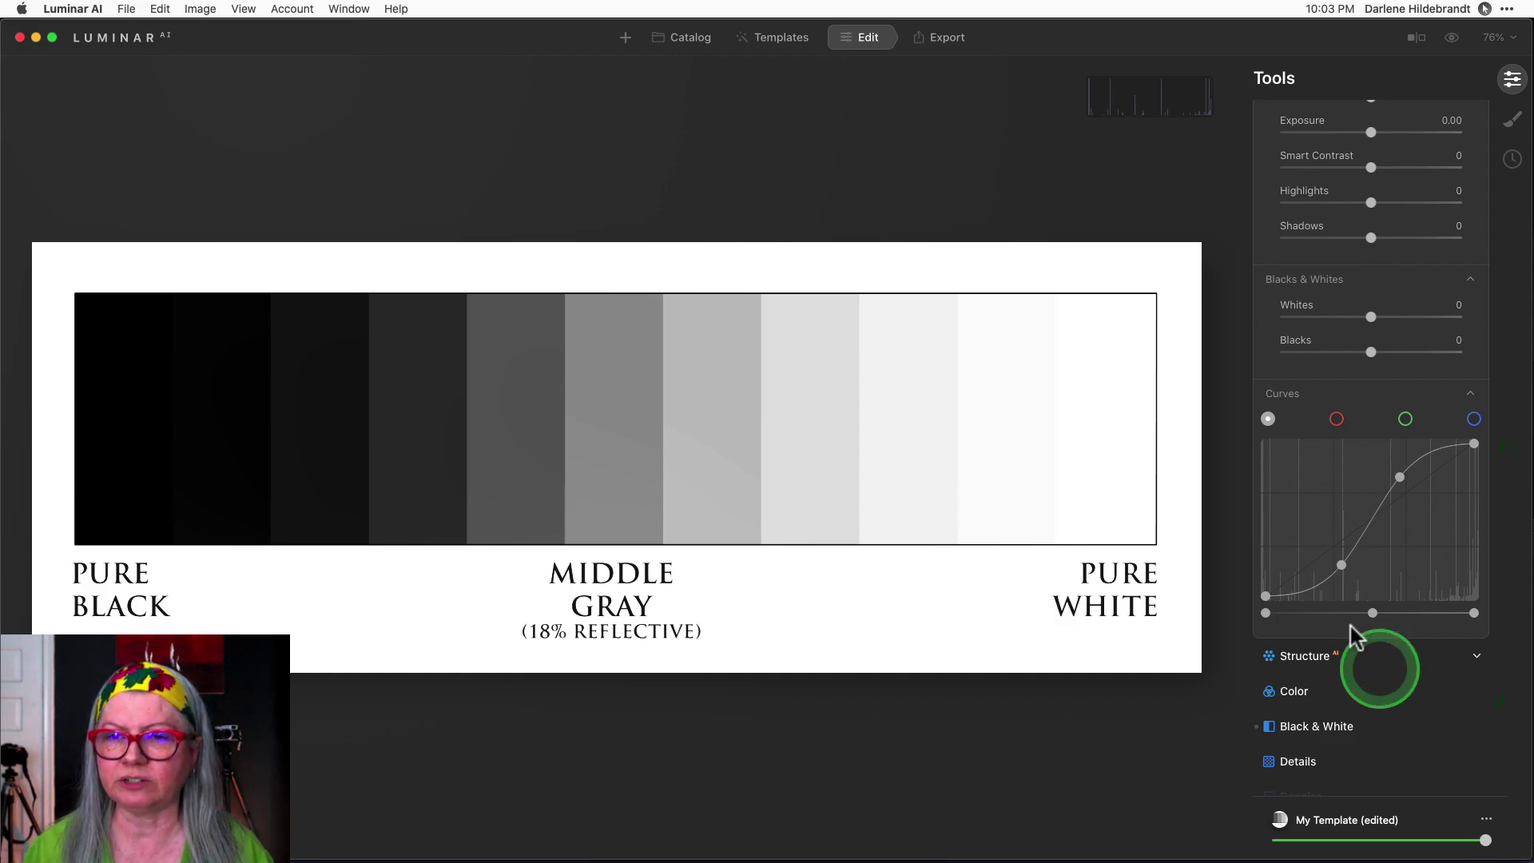
click(1321, 396)
click(1337, 419)
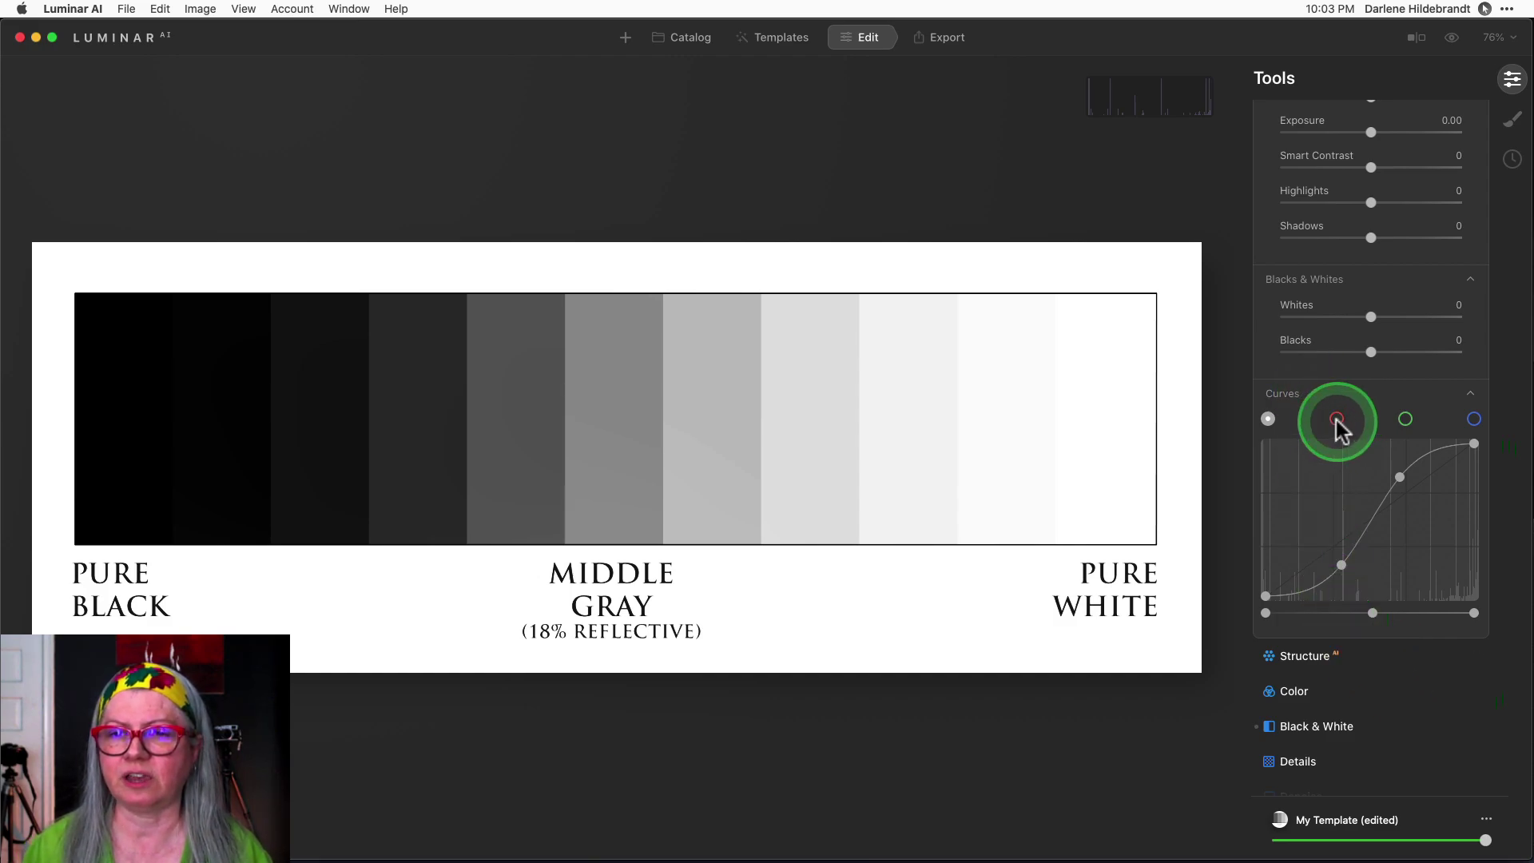
click(1345, 420)
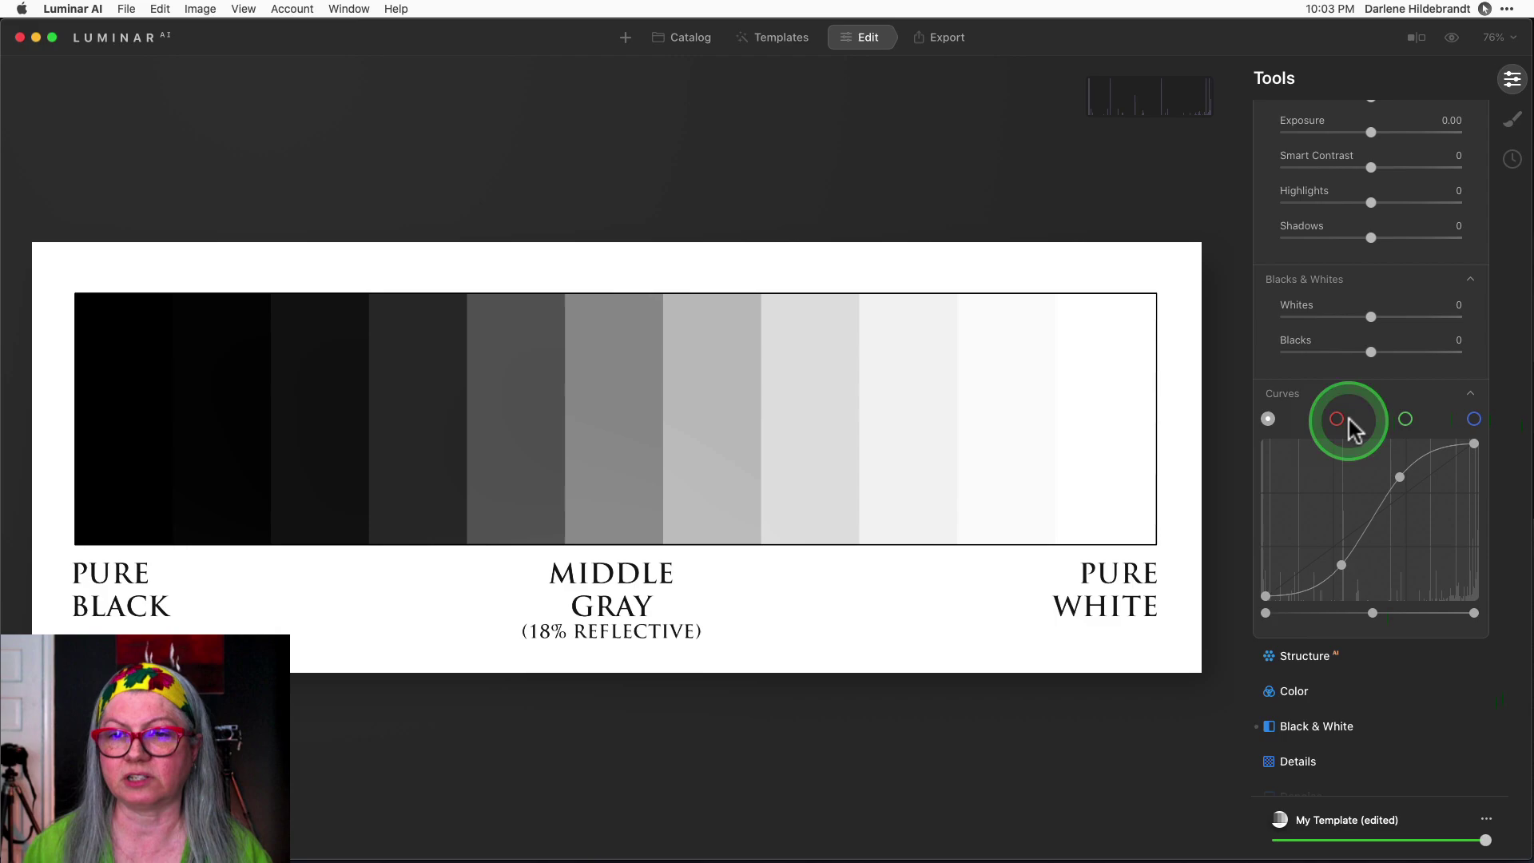
click(1485, 422)
click(1342, 565)
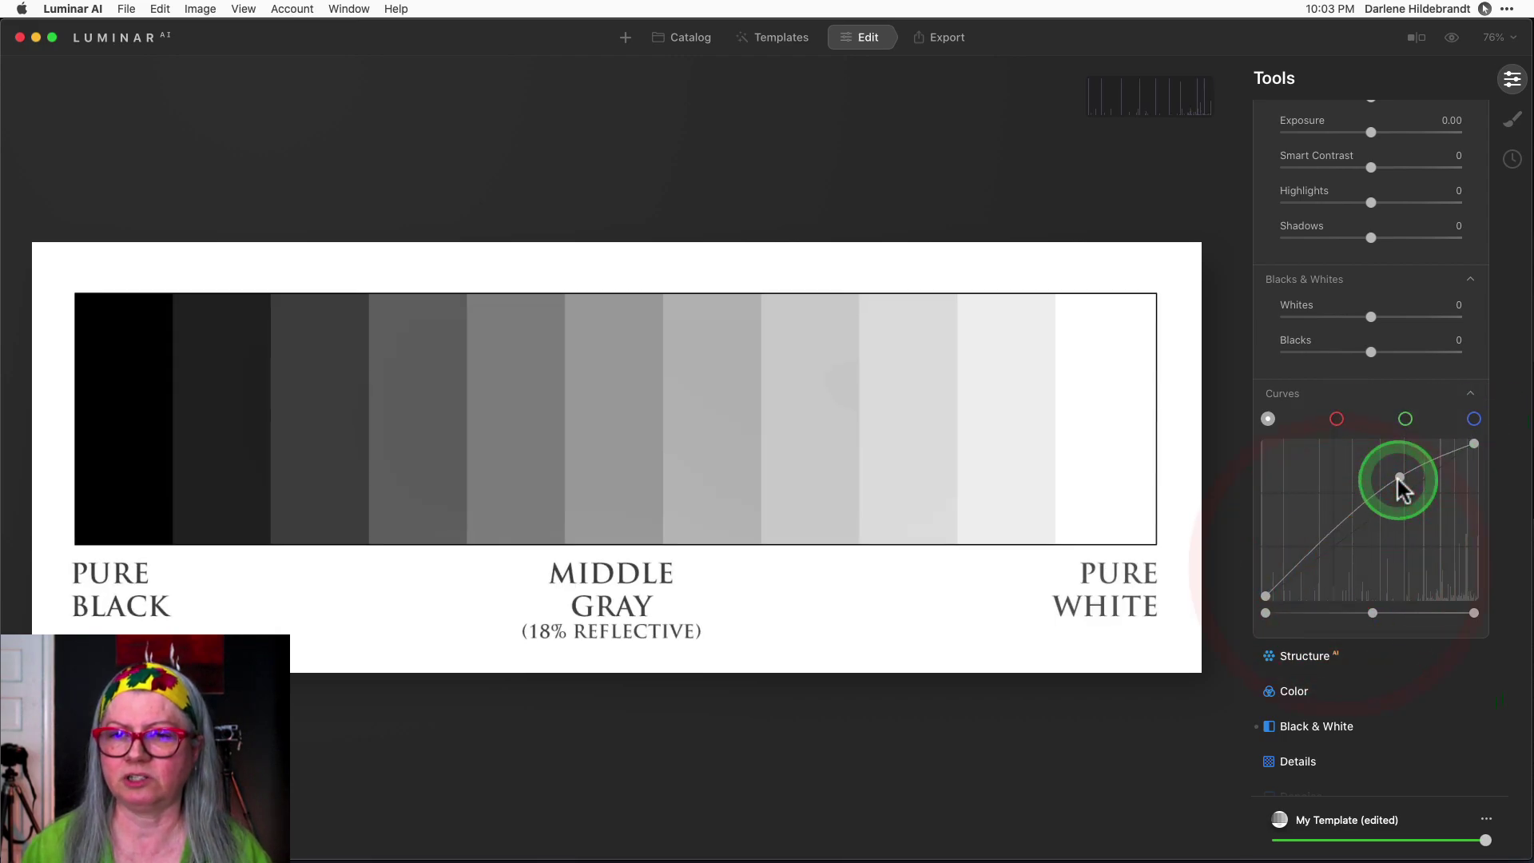
Reset the master curve, then bend the red channel curve up and finally below the diagonal, tinting teal.
double_click(1398, 480)
scroll(1359, 639, up, 2)
click(1337, 487)
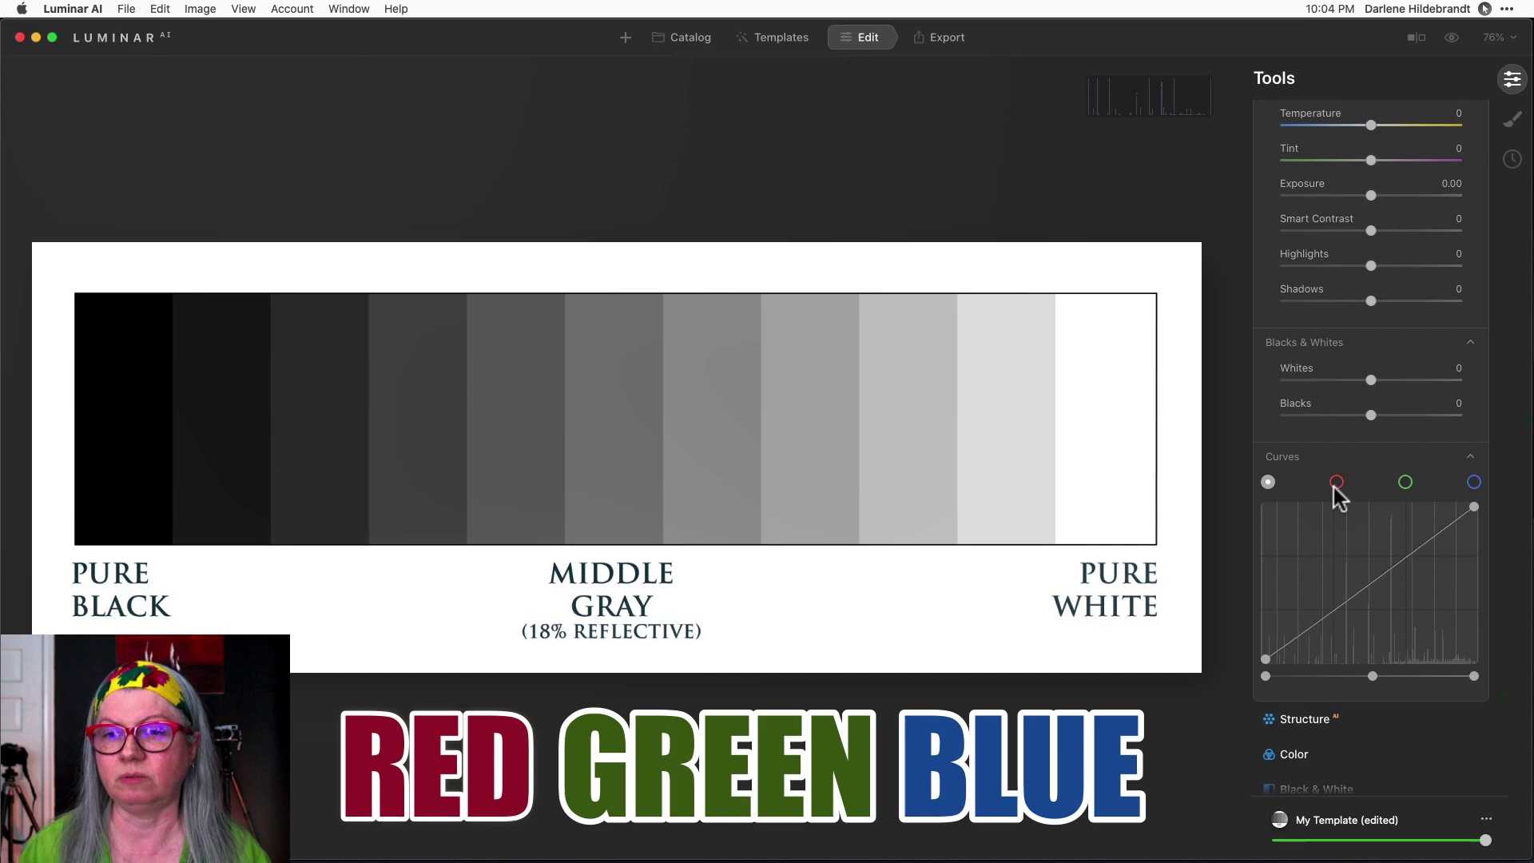
click(1335, 483)
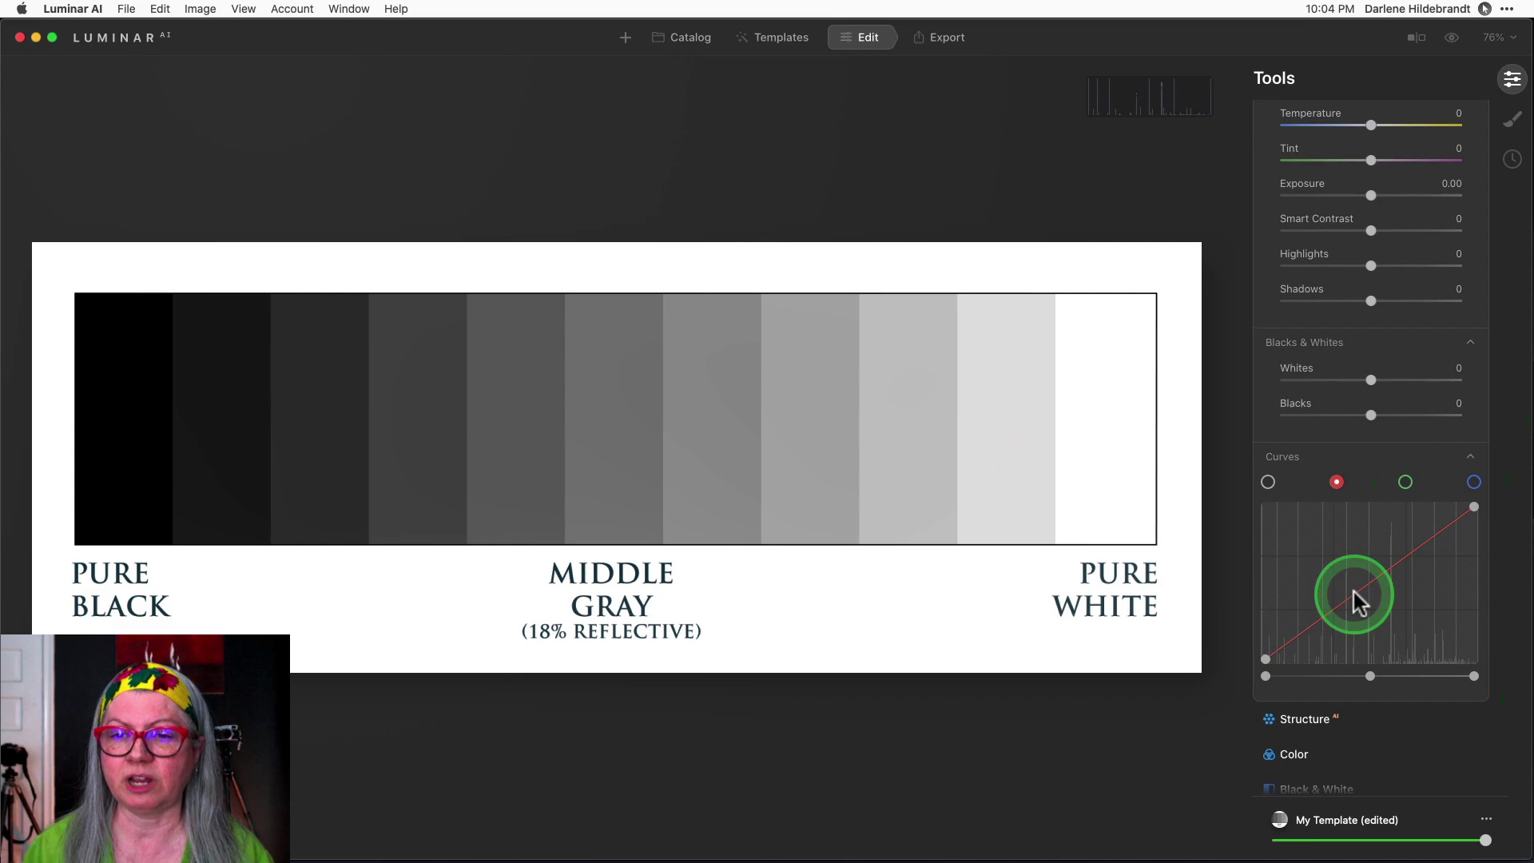
drag(1357, 598, 1346, 574)
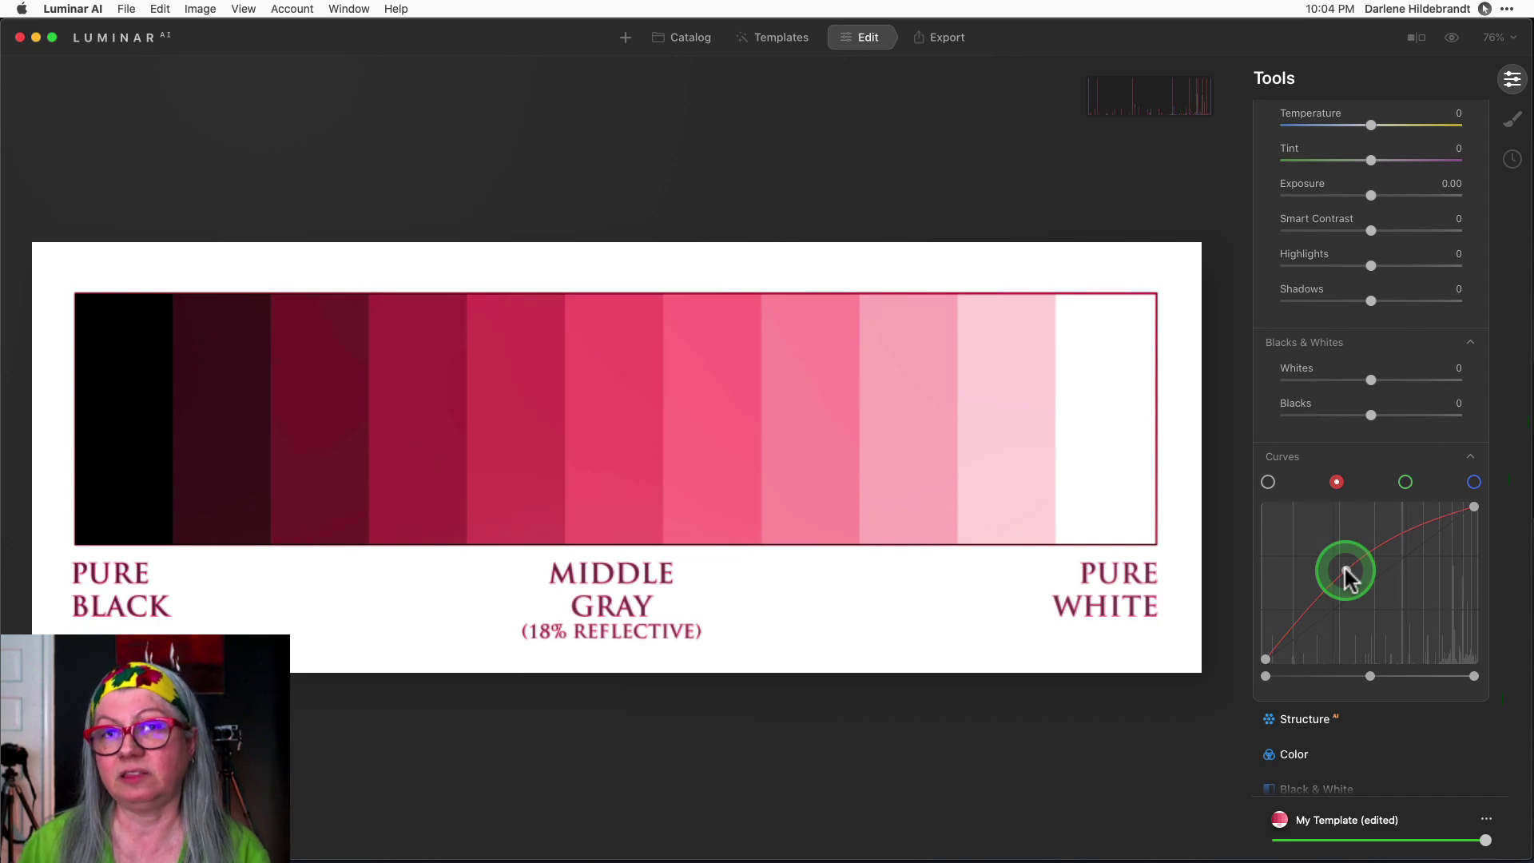
drag(1347, 575, 1380, 601)
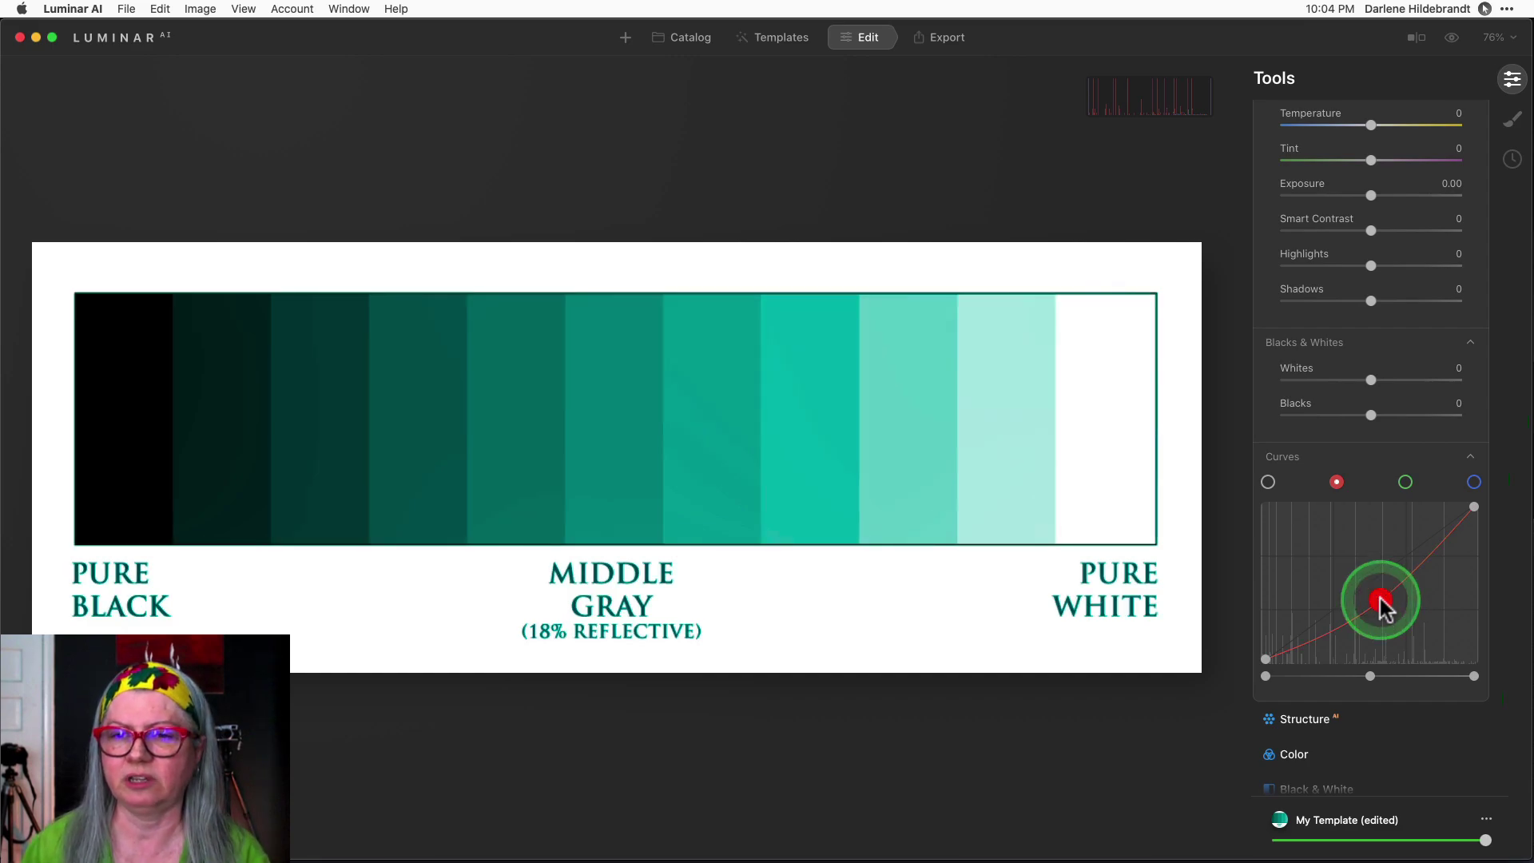
Reset the red curve, then bend the green channel curve up toward green and down toward magenta.
double_click(1380, 601)
click(1406, 482)
click(1371, 575)
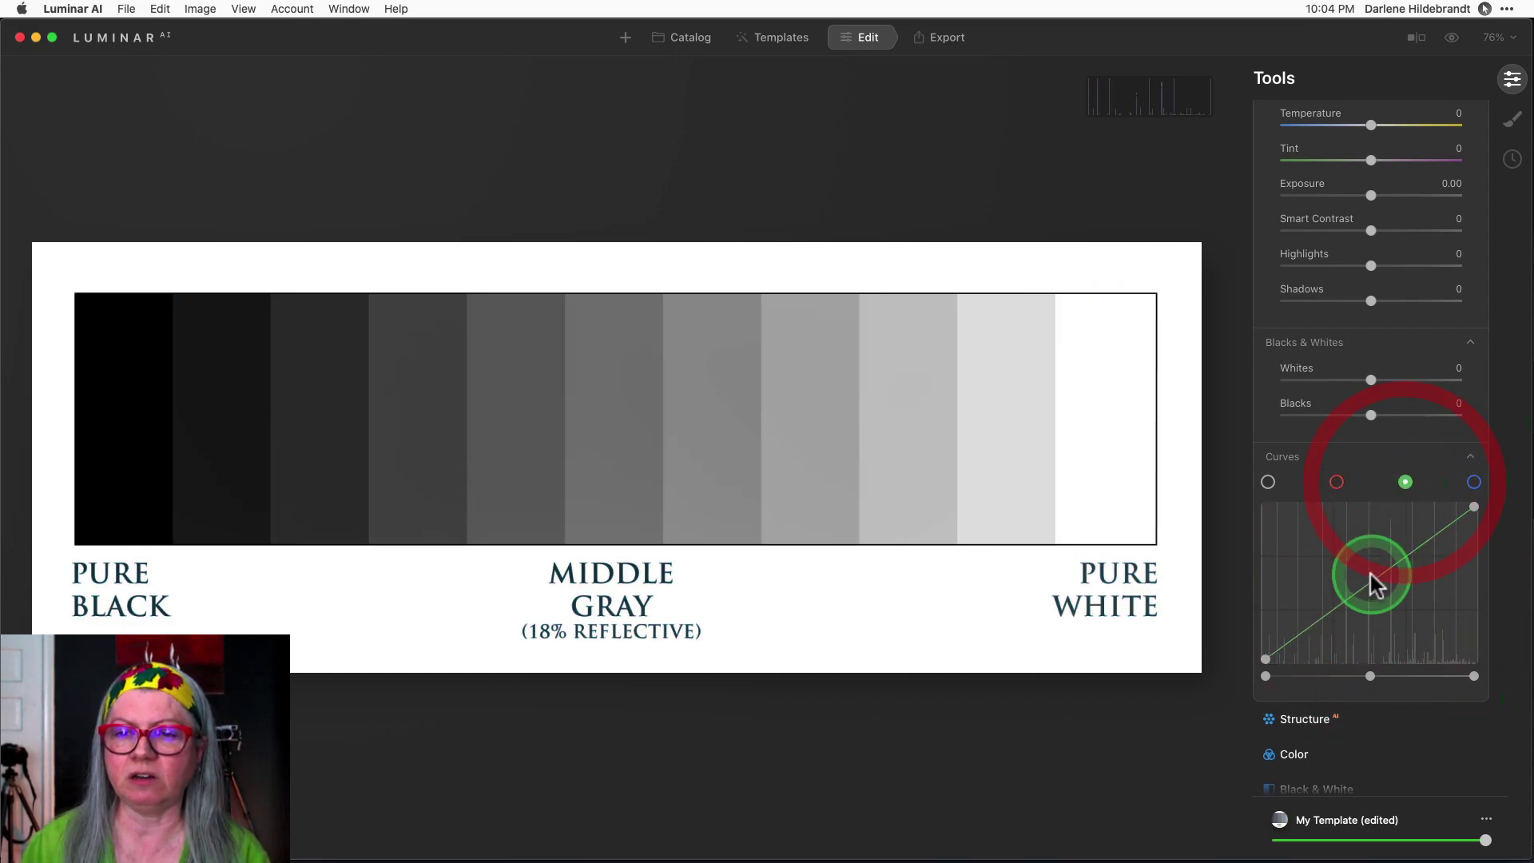
drag(1374, 586, 1360, 569)
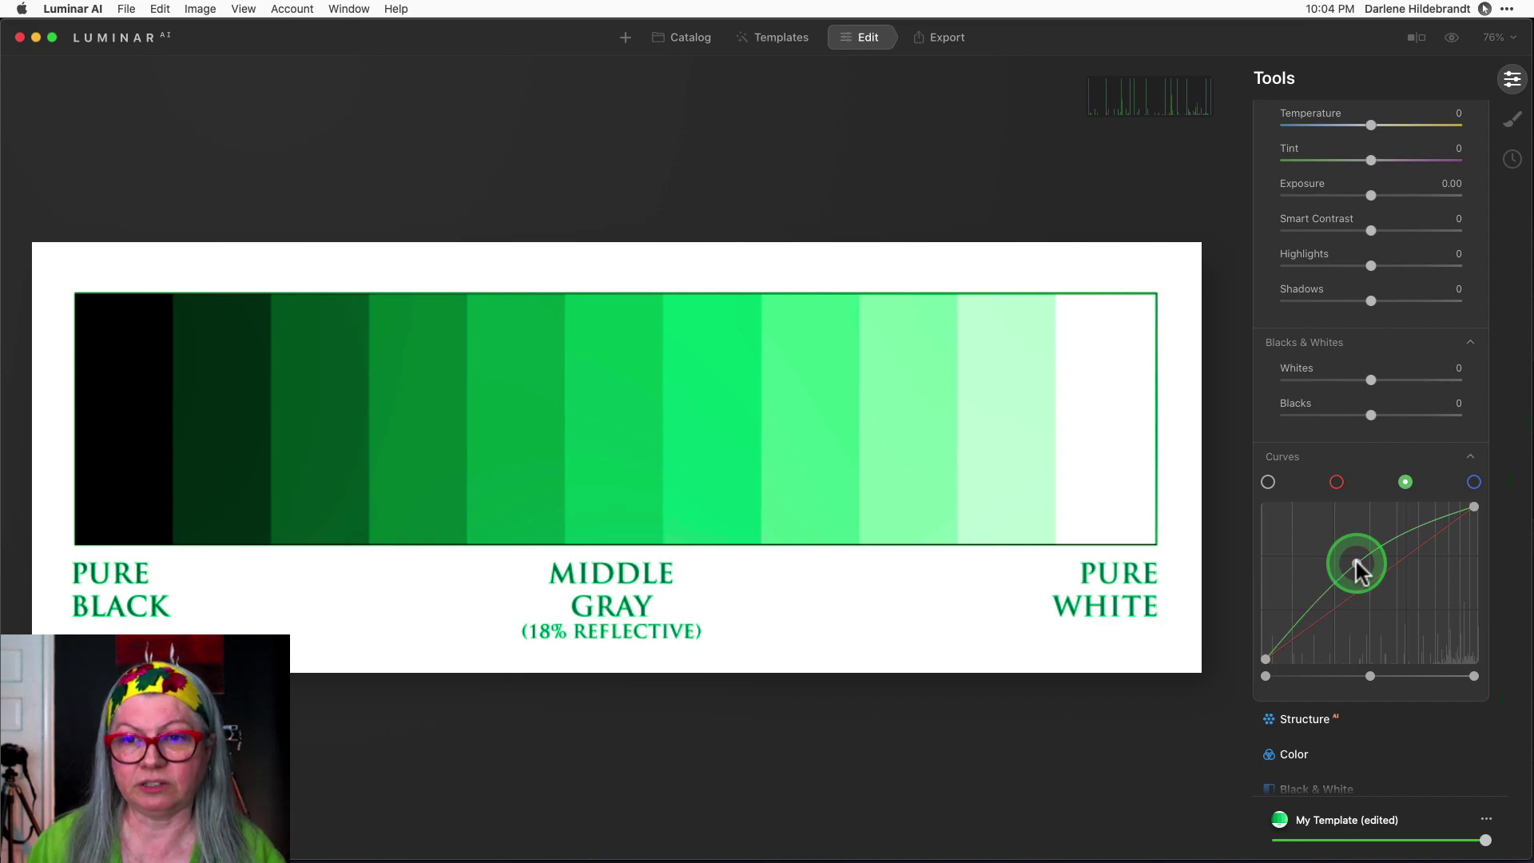
drag(1361, 569, 1383, 611)
Reset the green curve and lower the blue channel curve, tinting the chart olive-yellow.
double_click(1381, 602)
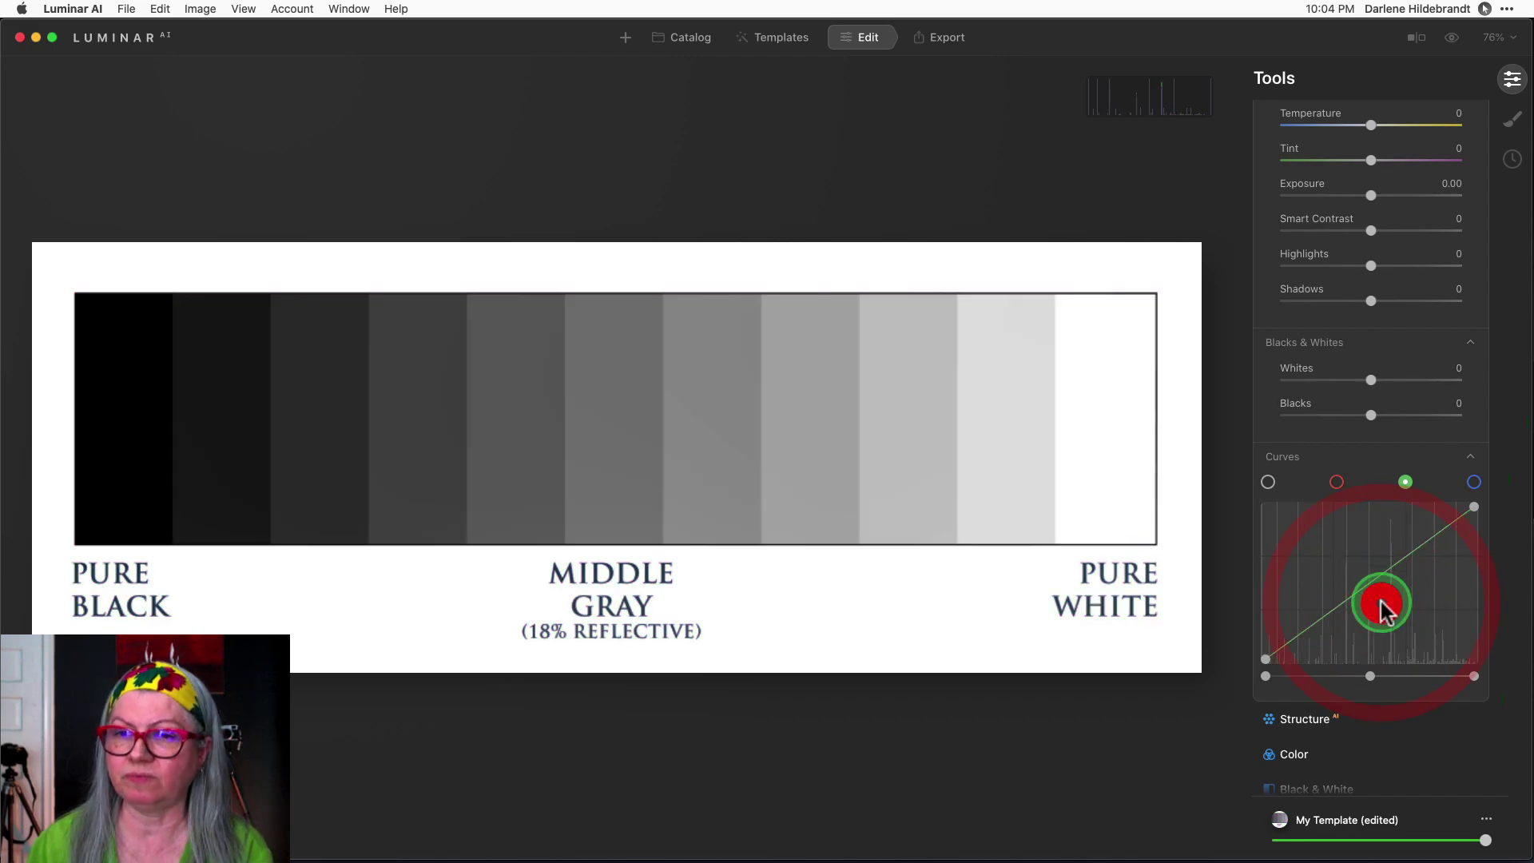
click(1475, 482)
drag(1369, 582, 1389, 612)
click(1350, 555)
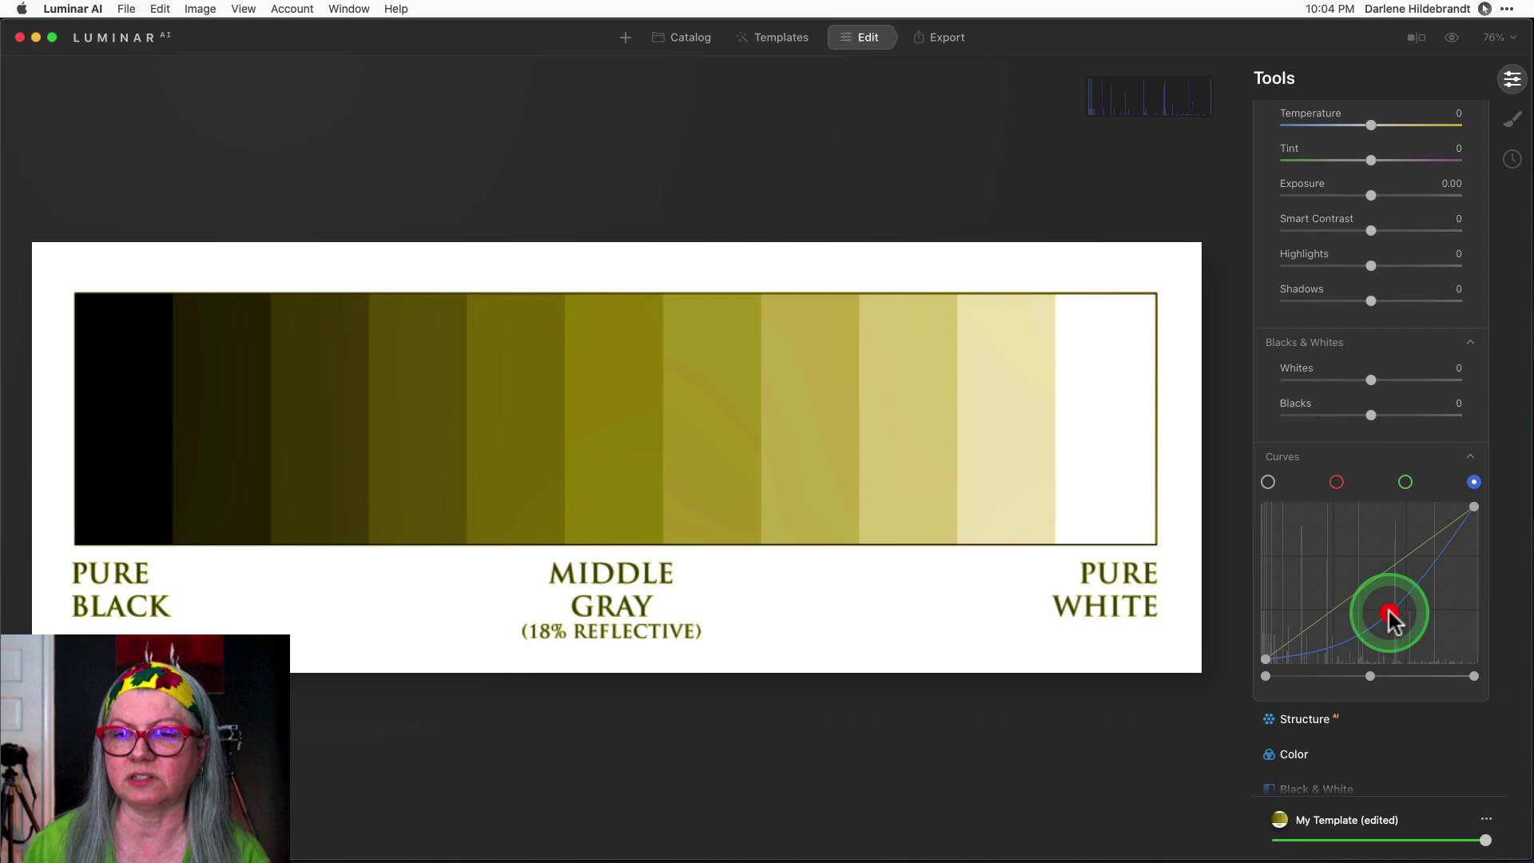
Reset the blue curve, then reshape it with upper and lower points.
double_click(1391, 615)
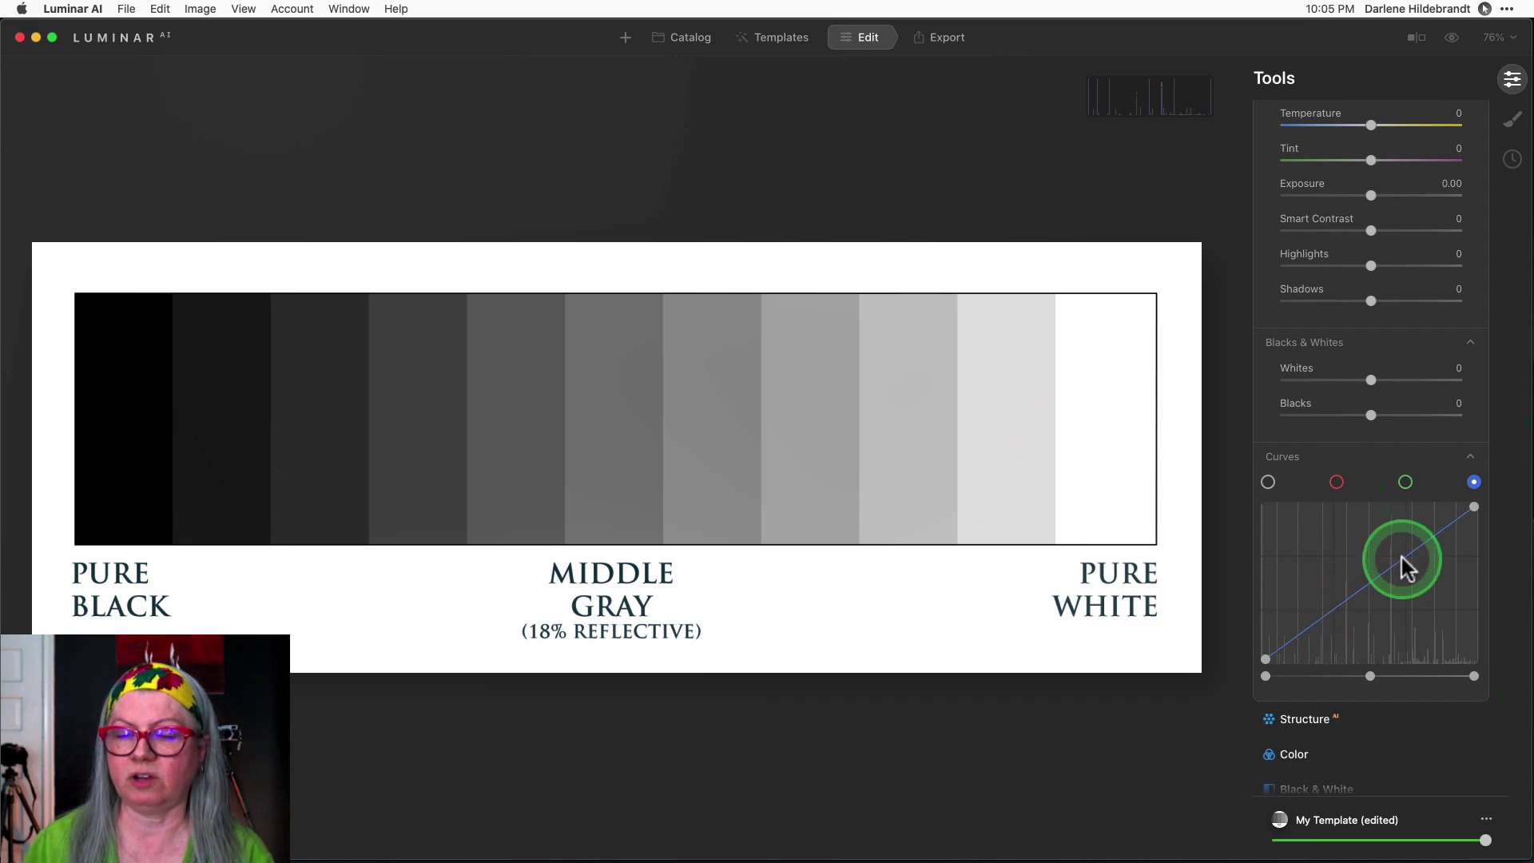
drag(1402, 558, 1393, 543)
drag(1323, 605, 1339, 616)
click(1339, 620)
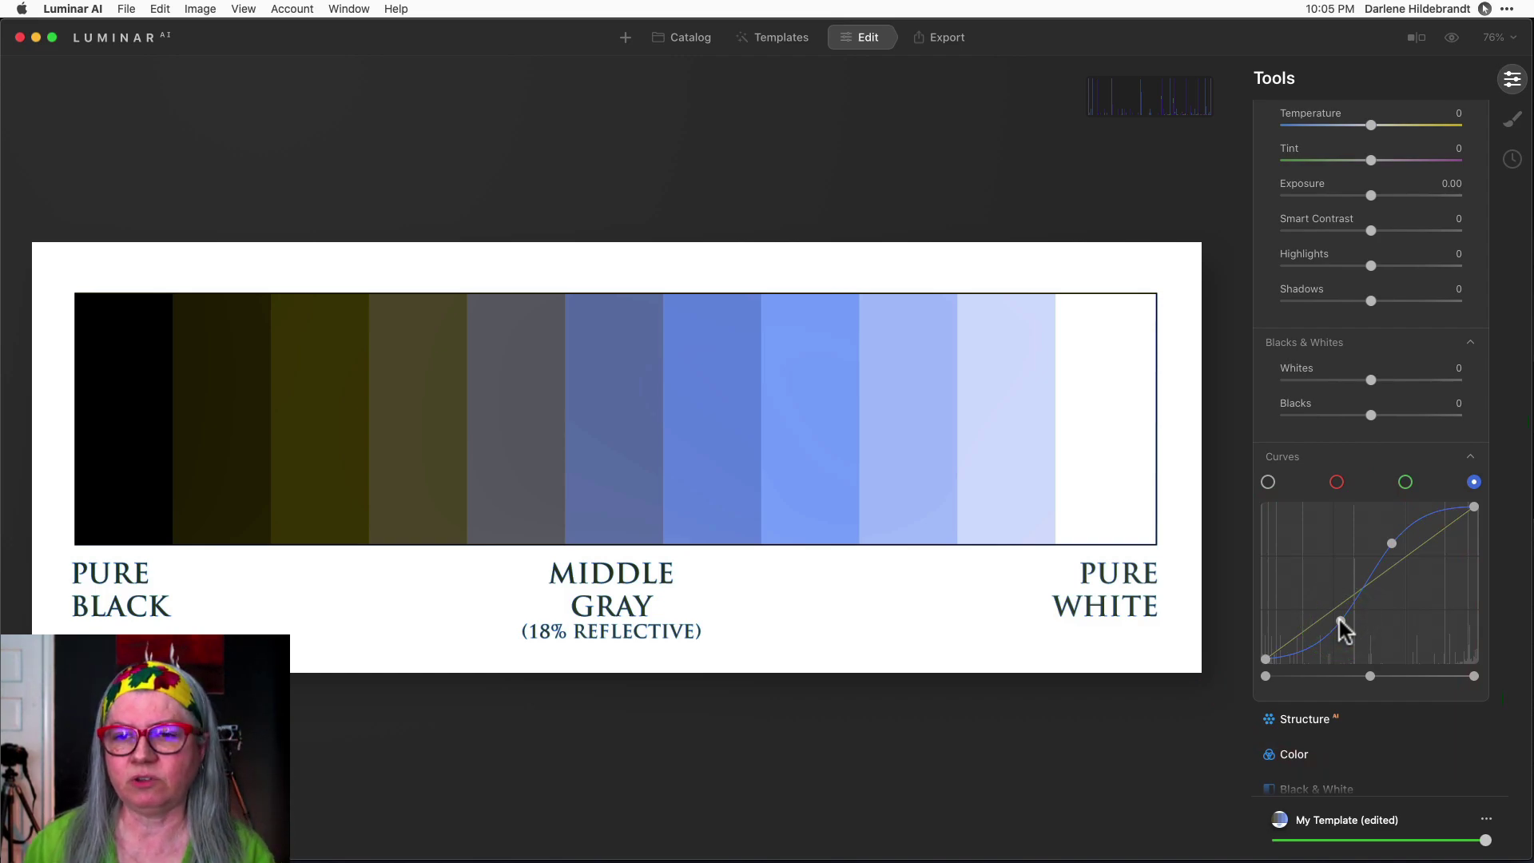
drag(1391, 544, 1440, 554)
drag(1335, 631, 1295, 618)
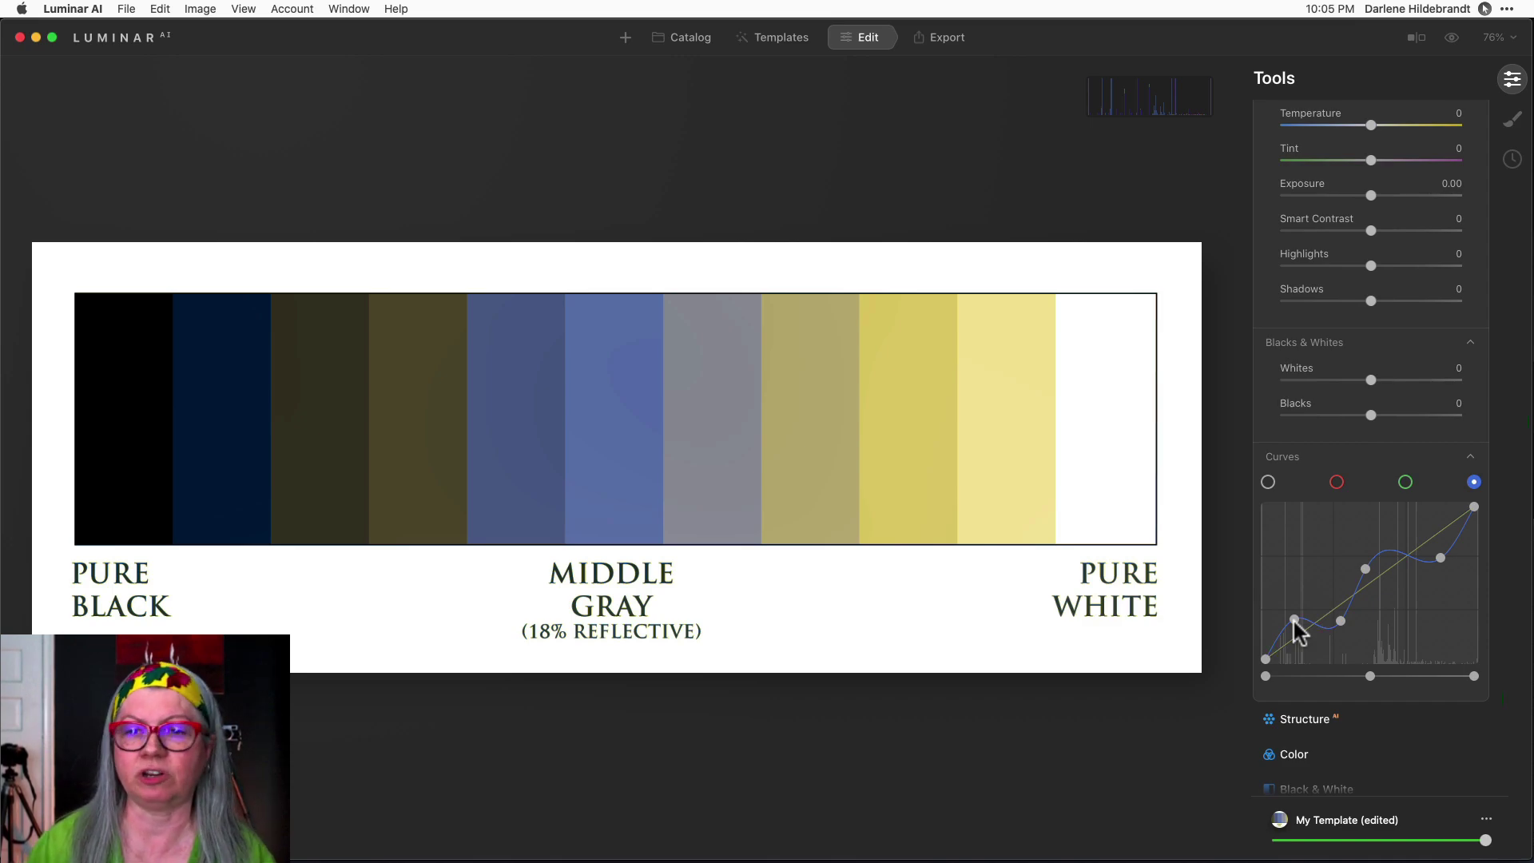
Delete all four blue curve points so the line is straight and the grays neutral.
double_click(1295, 620)
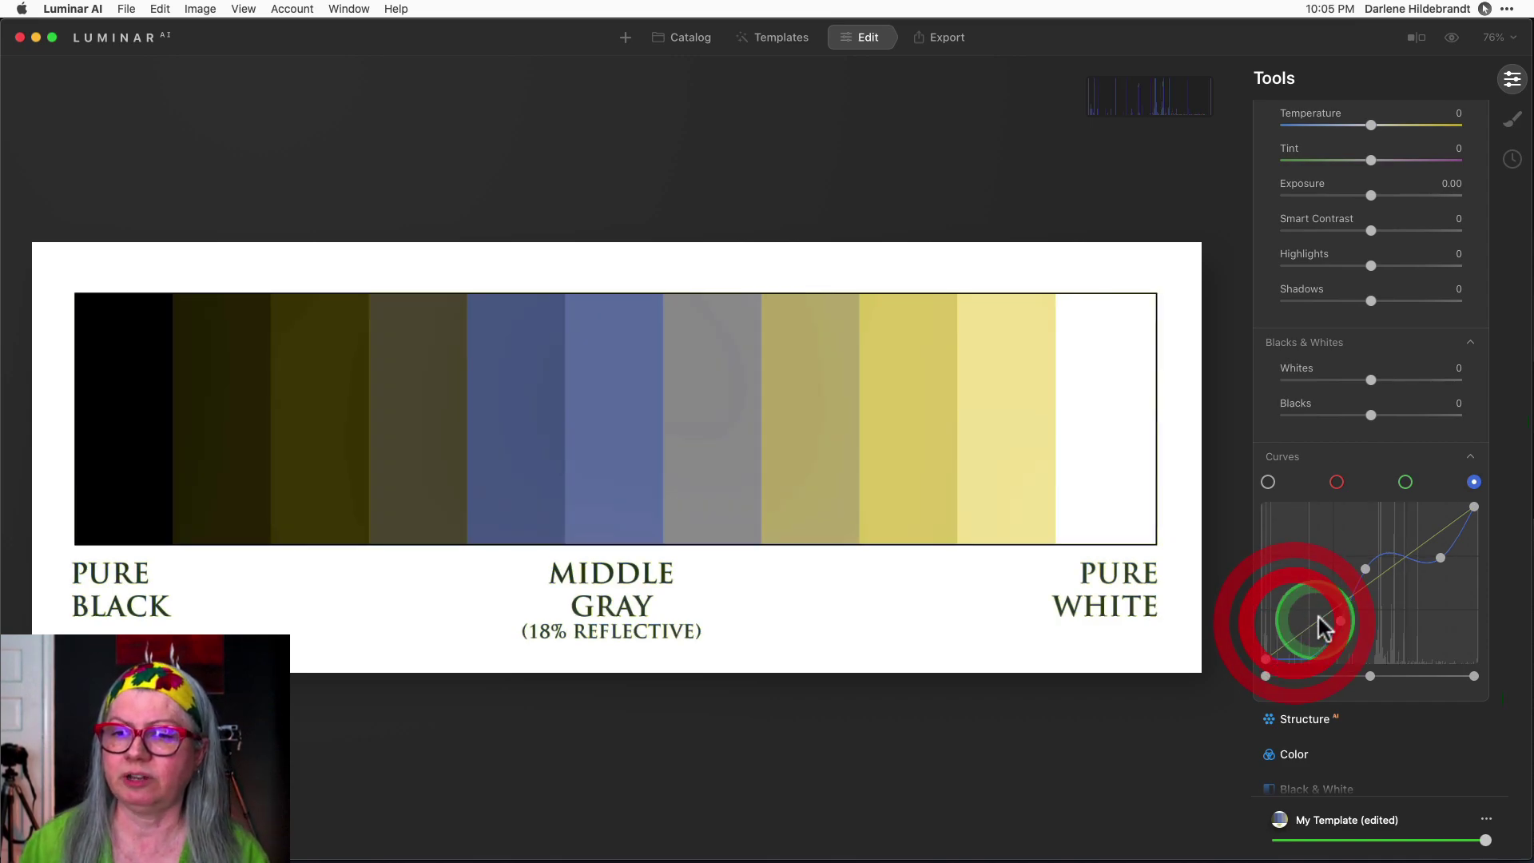
double_click(1336, 622)
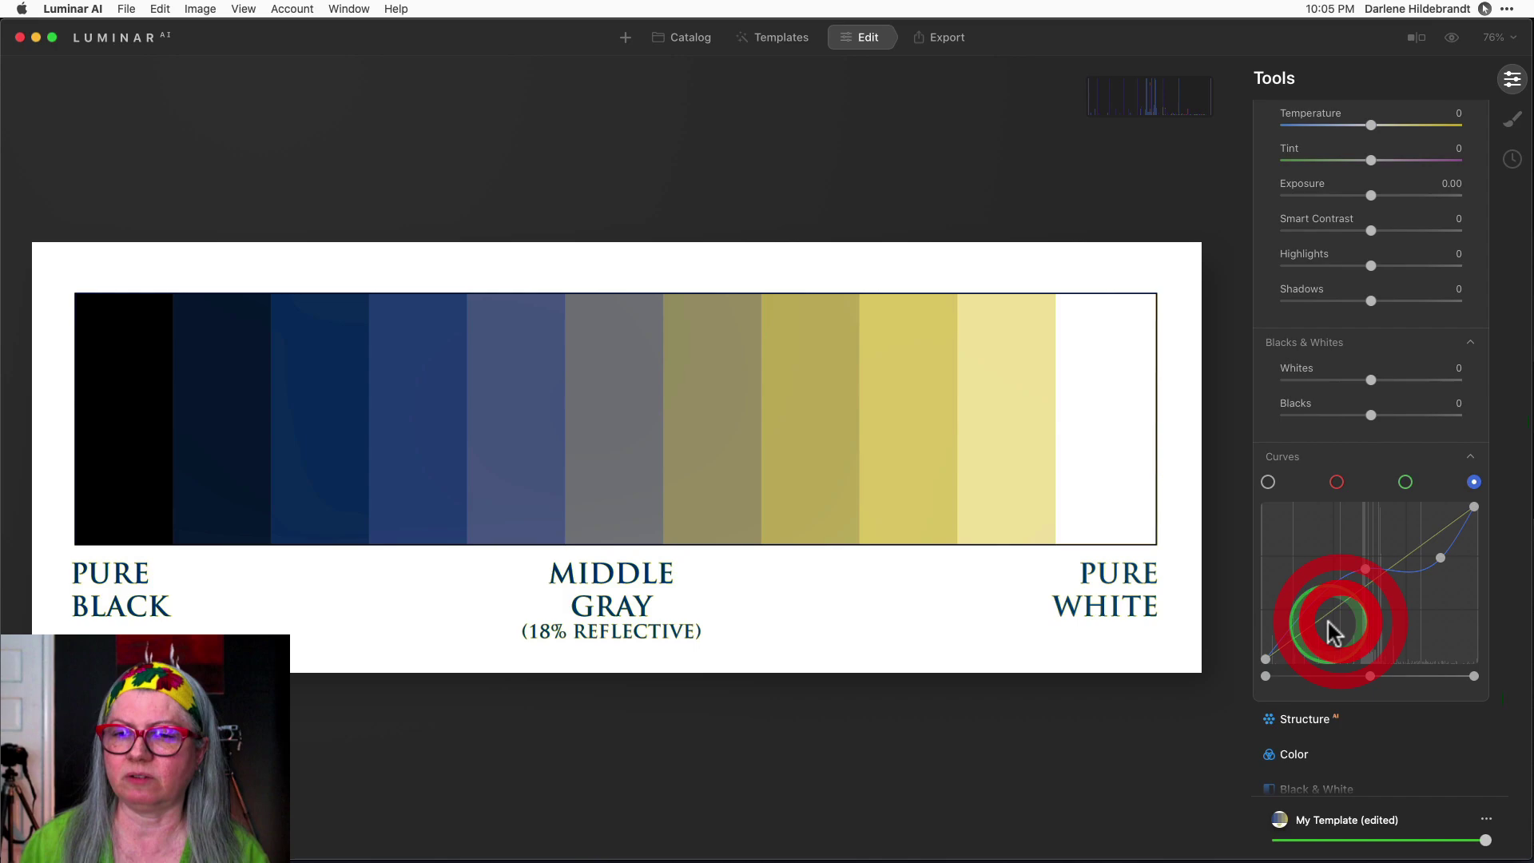
double_click(1365, 569)
double_click(1438, 557)
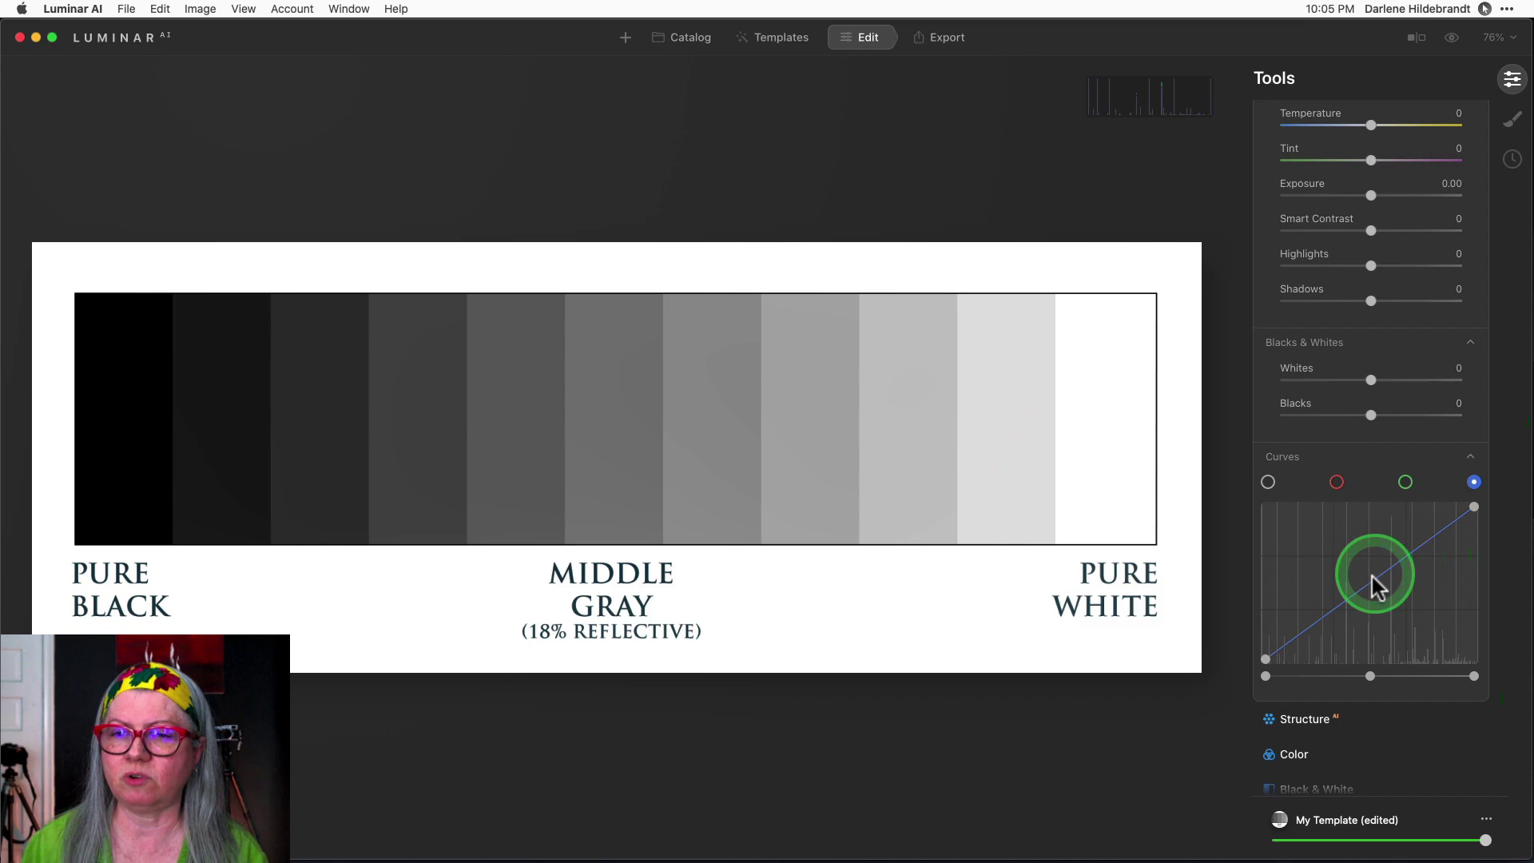
Raise the Blue curve and pull the upper Red curve down, giving maroon darks and cyan lights.
drag(1376, 577, 1319, 601)
click(1337, 482)
click(1408, 569)
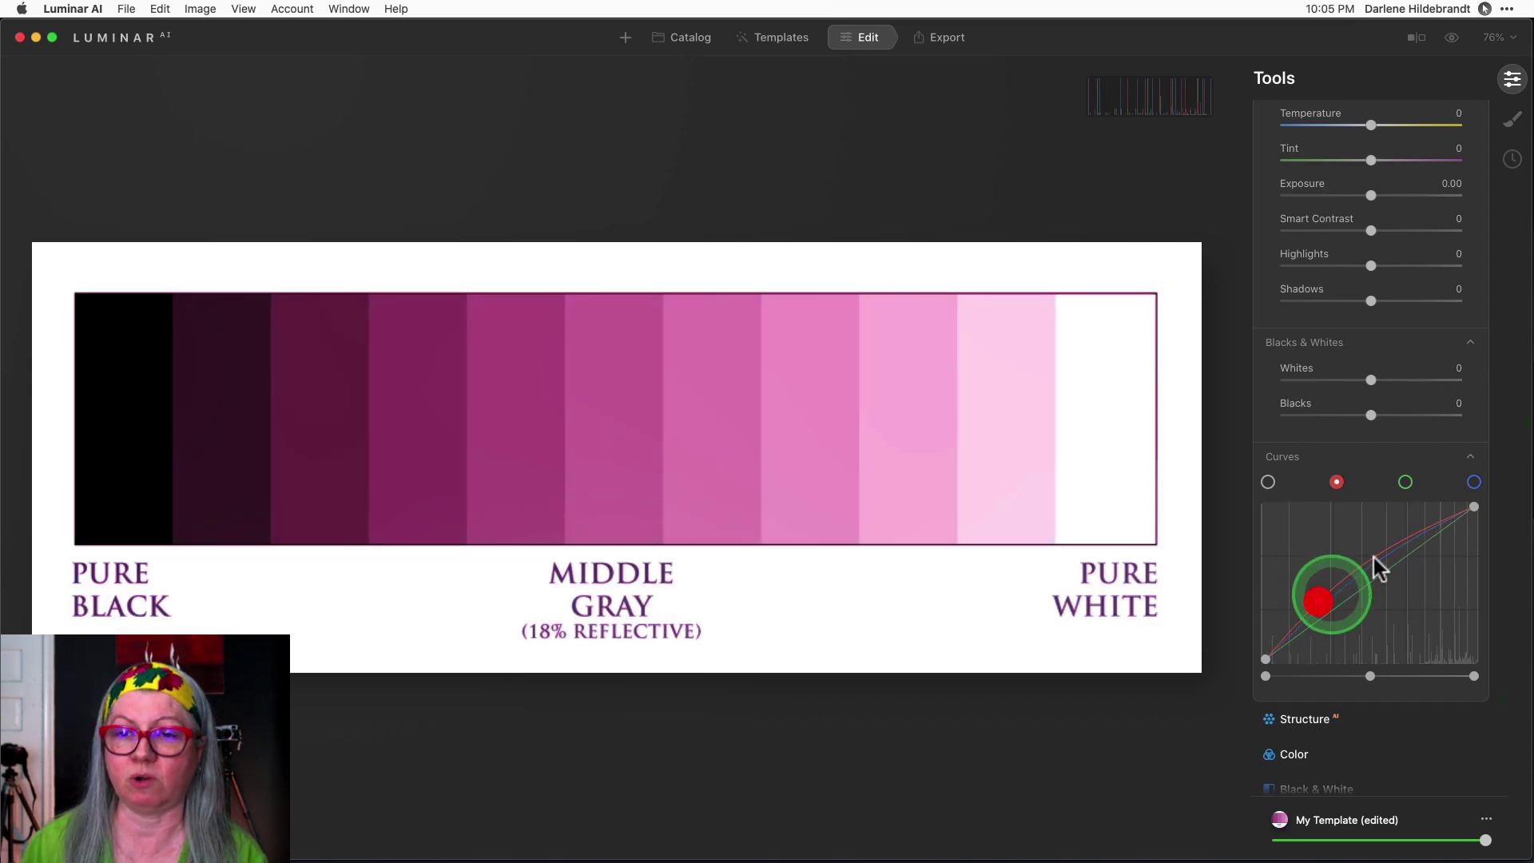
drag(1402, 545, 1412, 557)
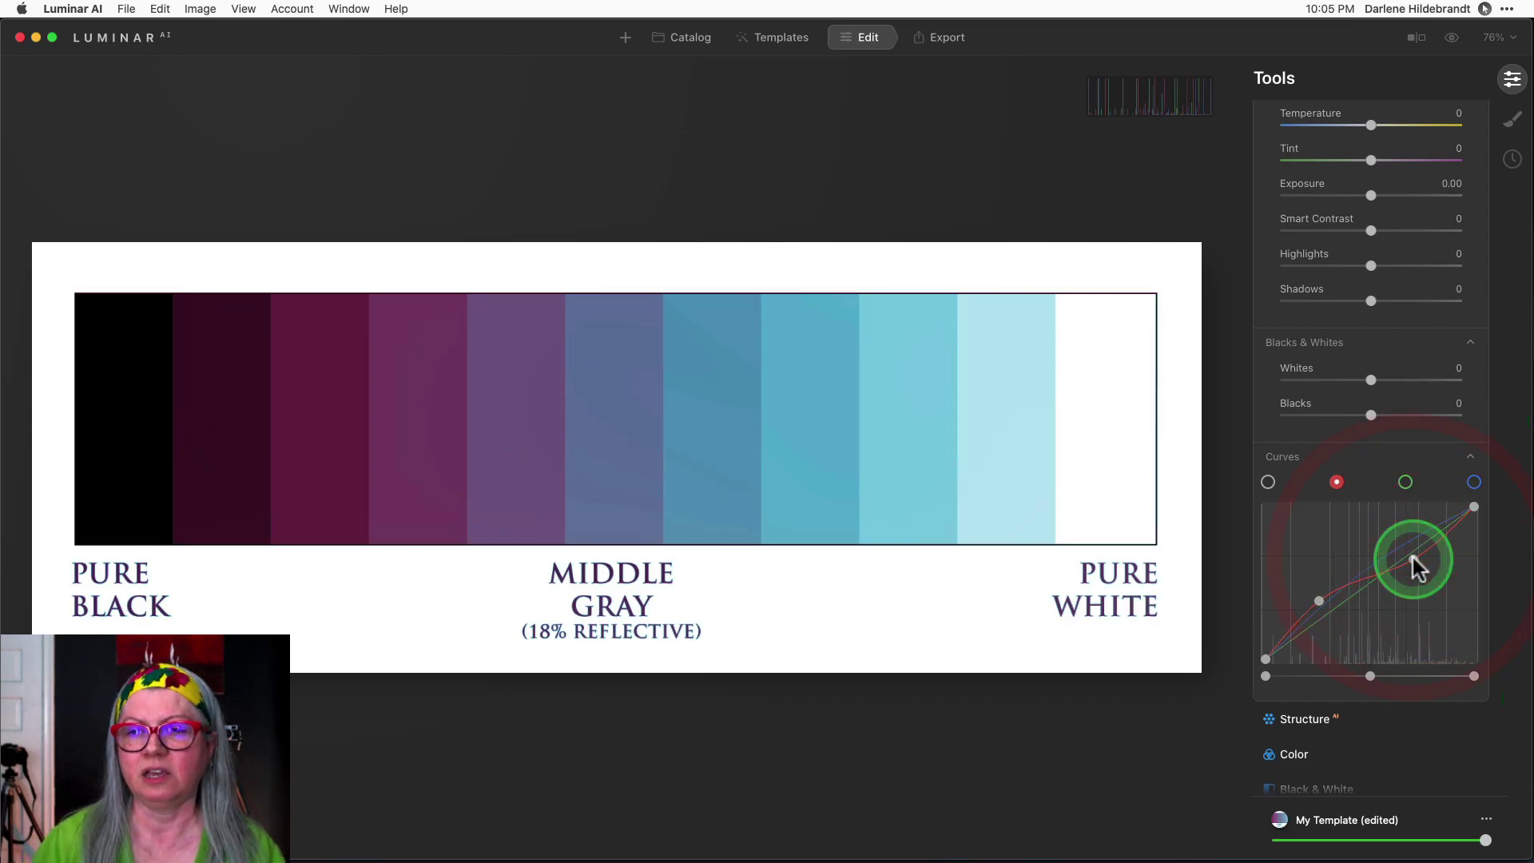
Experiment with points on the Green curve, then delete them so it is straight again.
click(1406, 482)
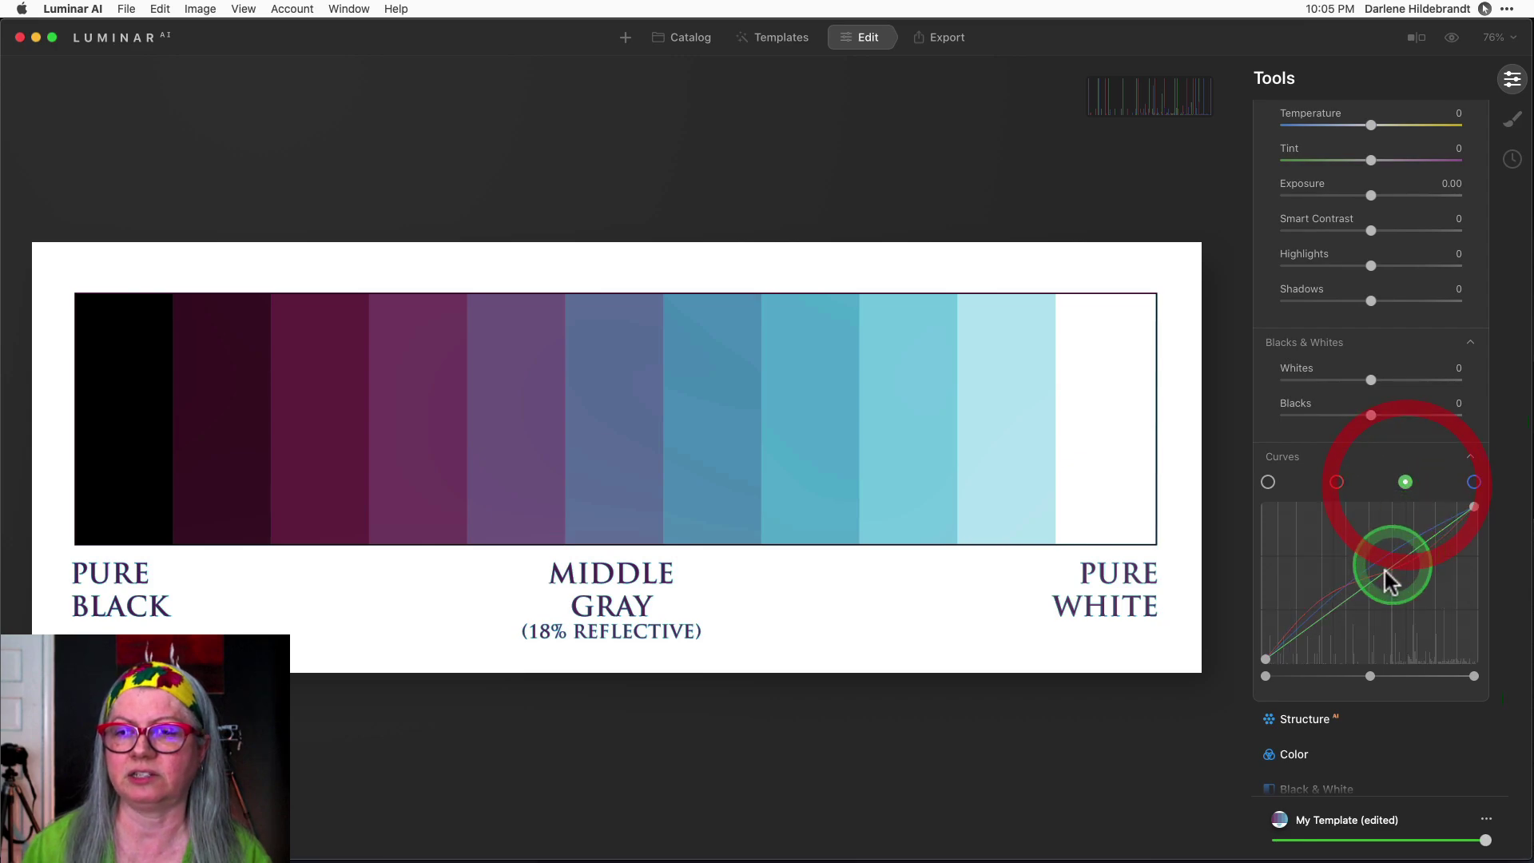
drag(1350, 601, 1353, 609)
click(1413, 565)
drag(1412, 564, 1403, 550)
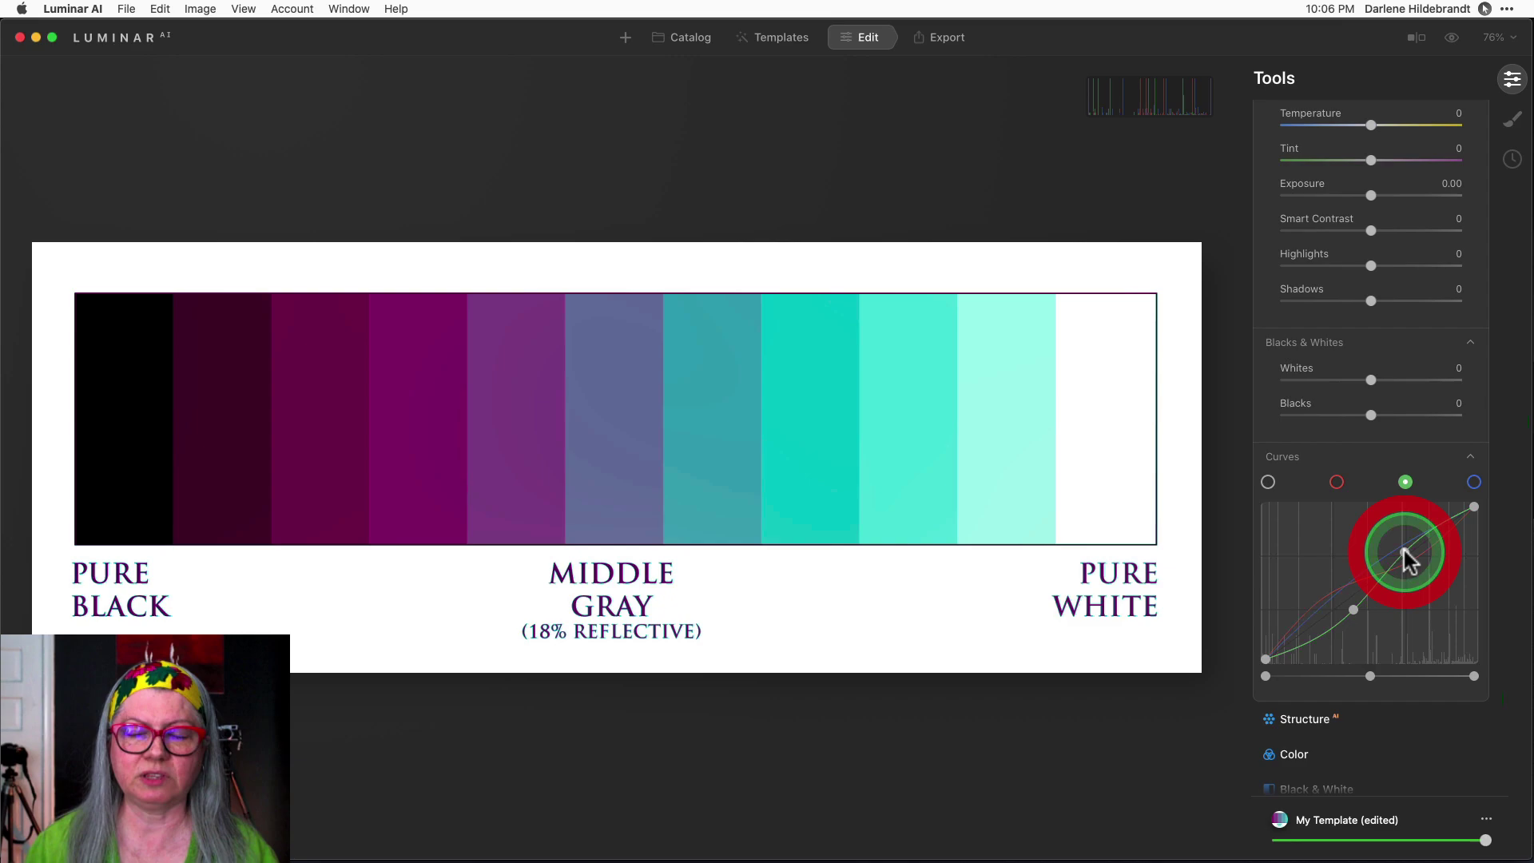
click(1403, 550)
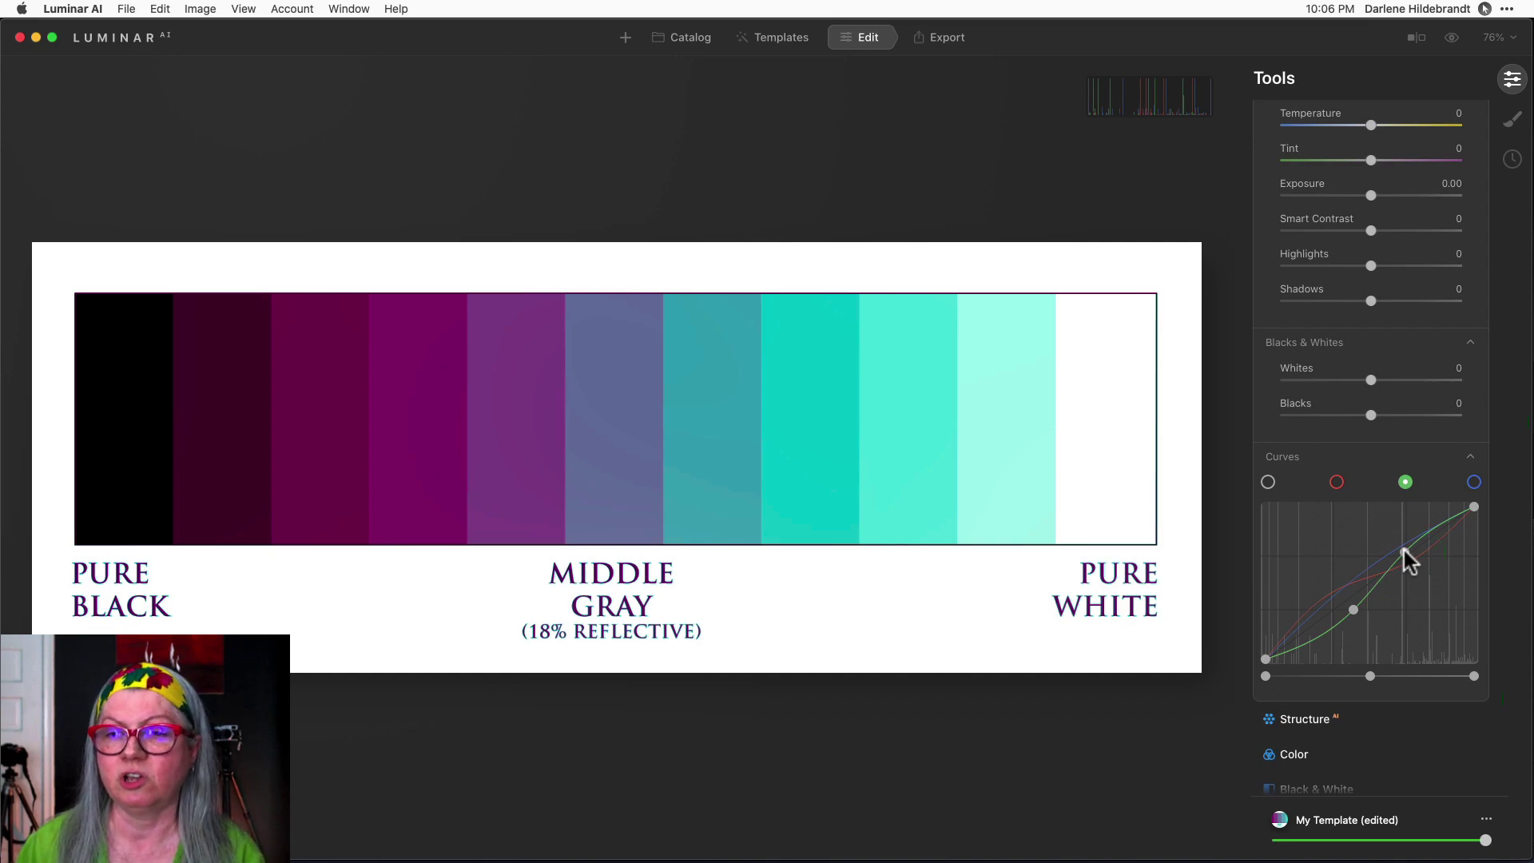
drag(1404, 550, 1353, 605)
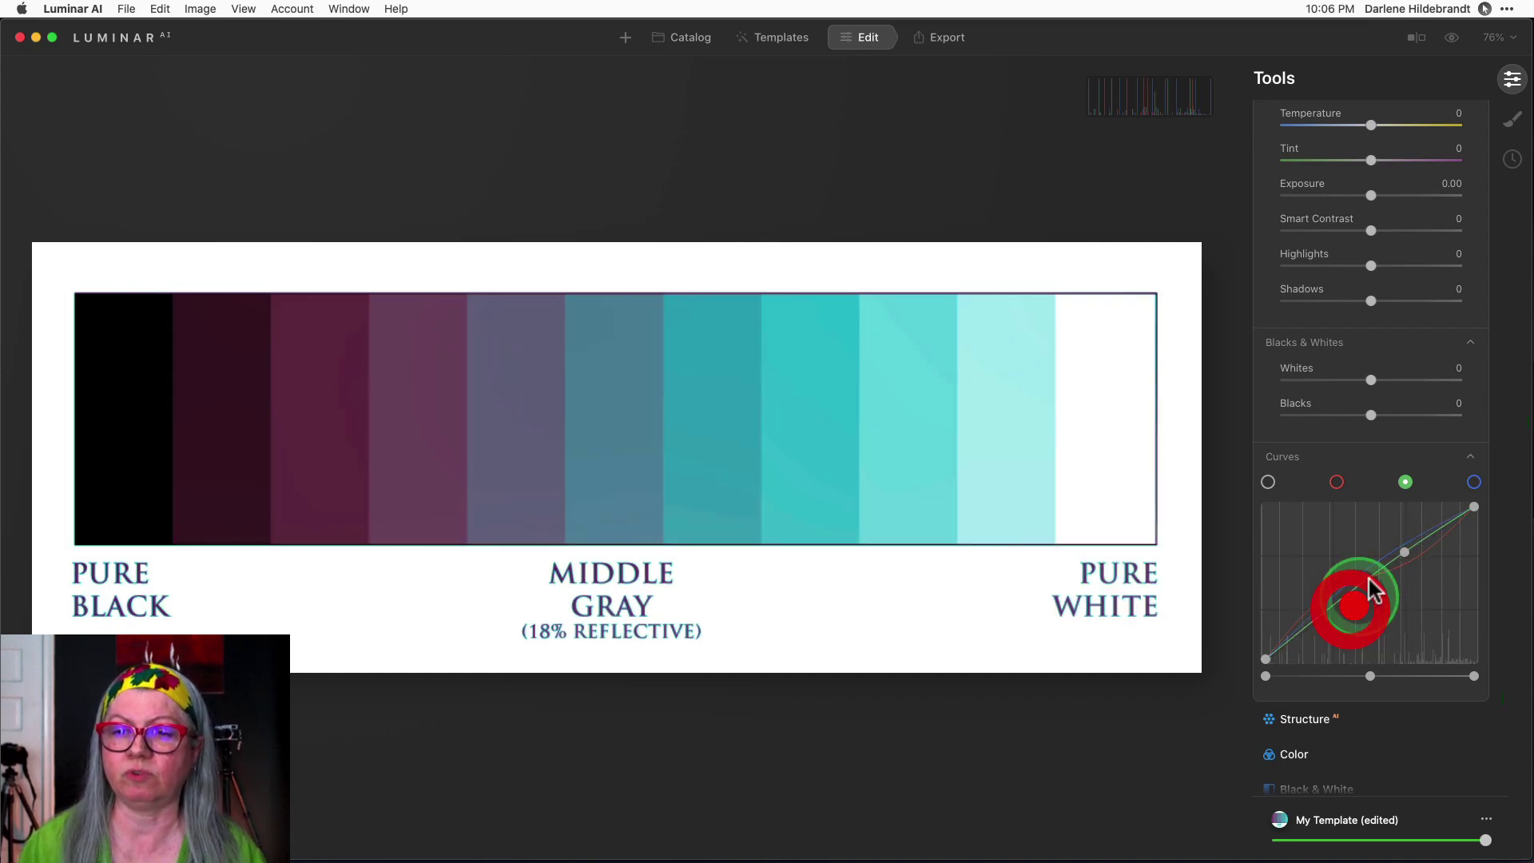
double_click(1404, 553)
click(1342, 485)
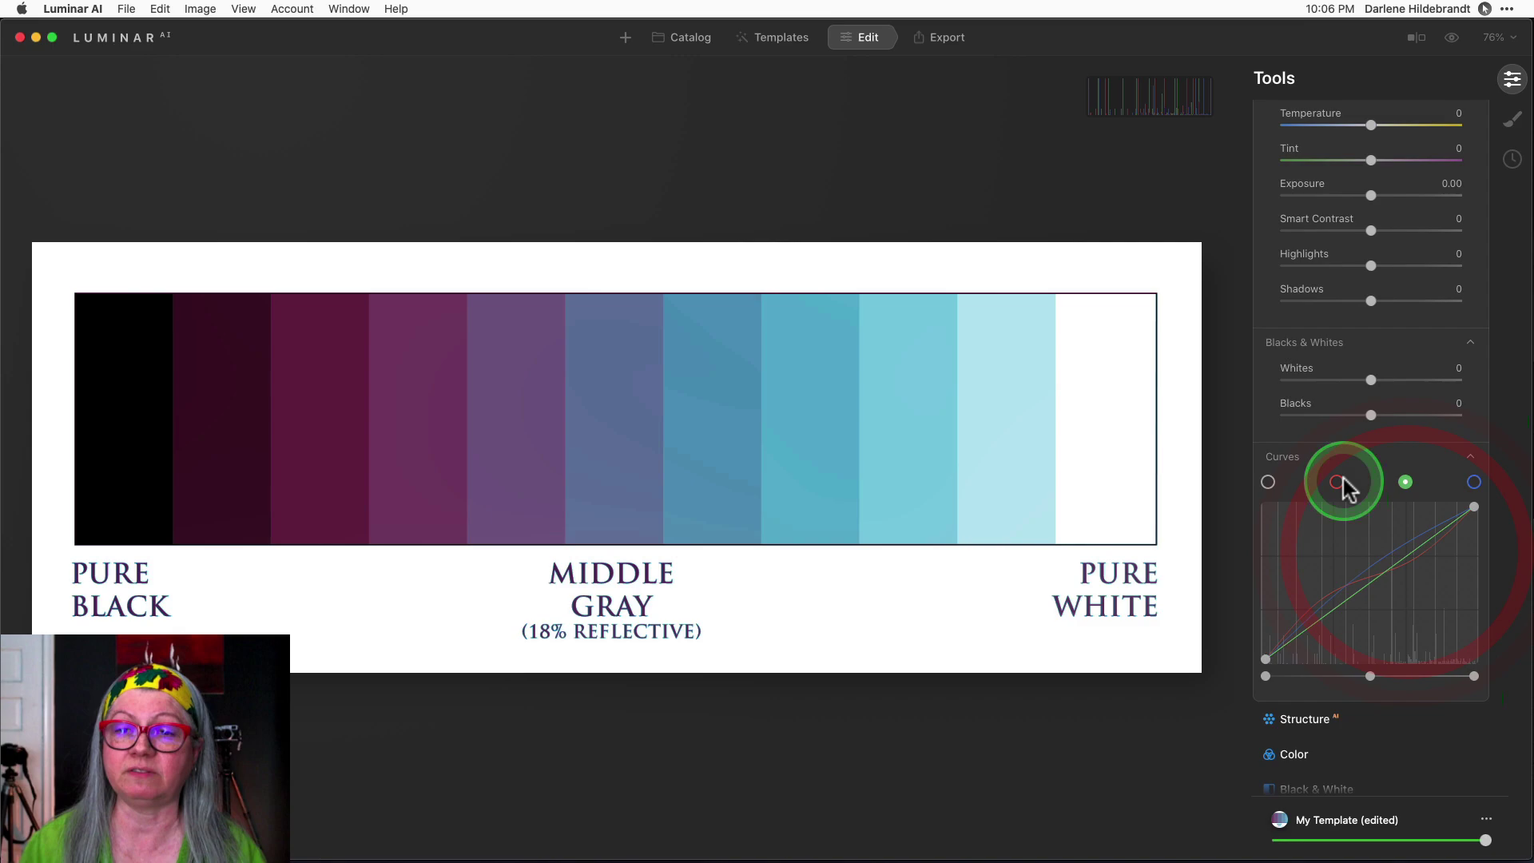
click(1424, 509)
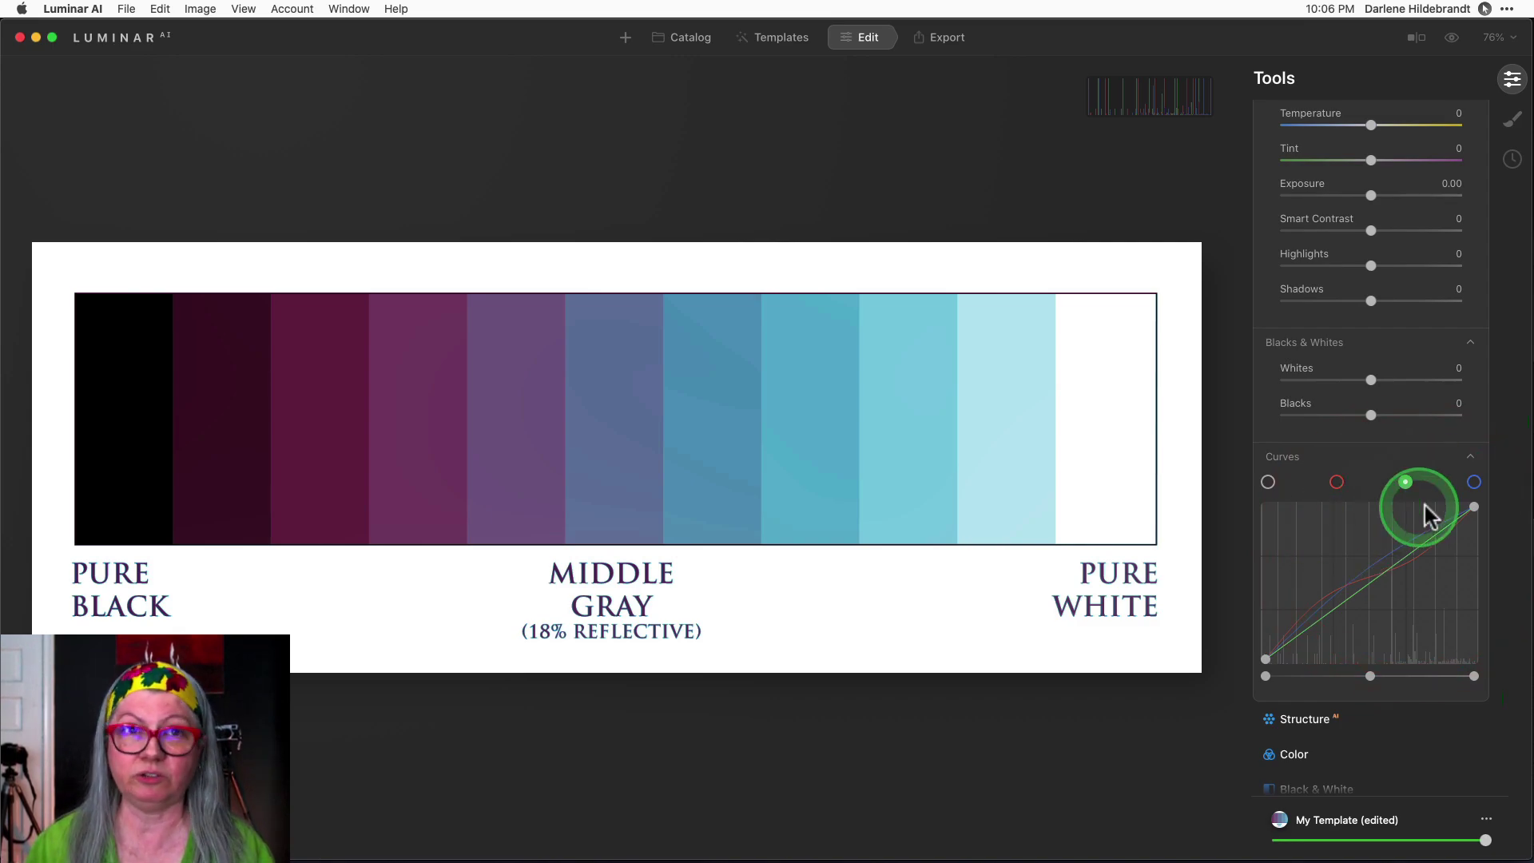
drag(1429, 505, 1366, 506)
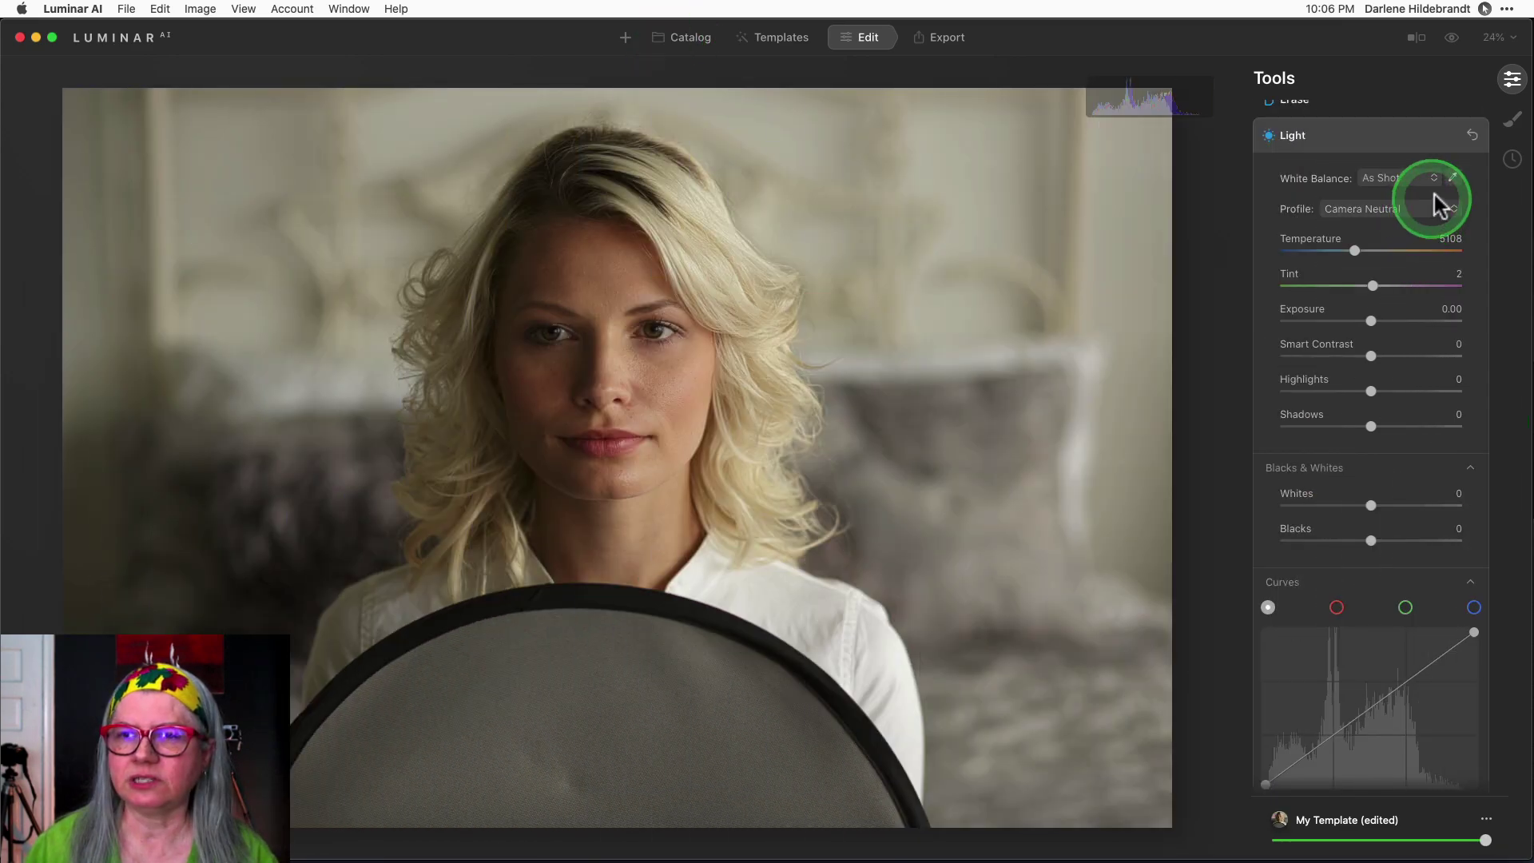
Set white balance from the grey reflector, warm Temperature to 4848 and raise Exposure to 0.56.
click(1455, 182)
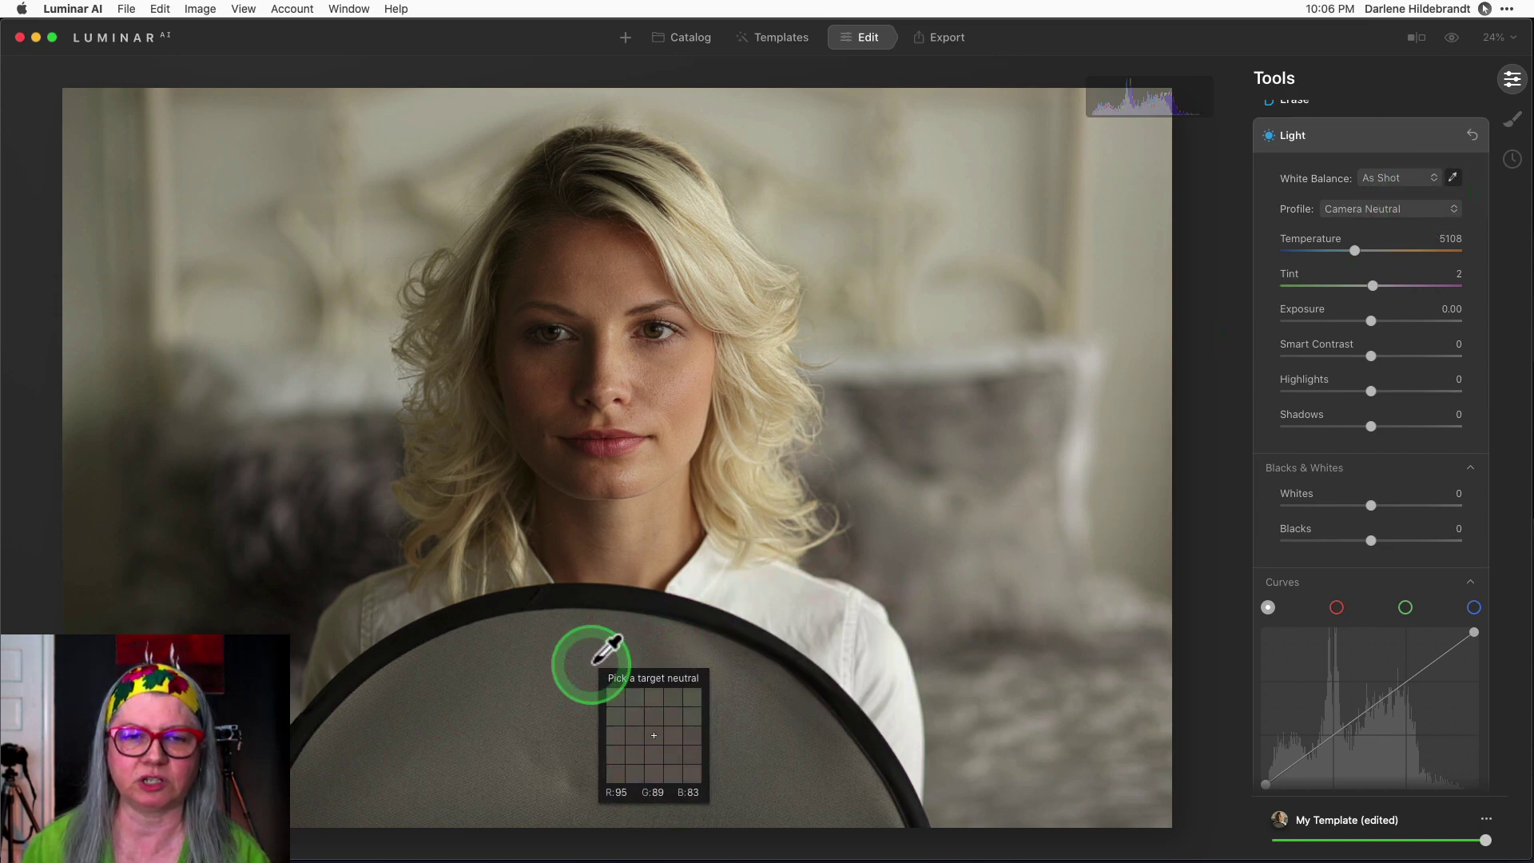
click(593, 662)
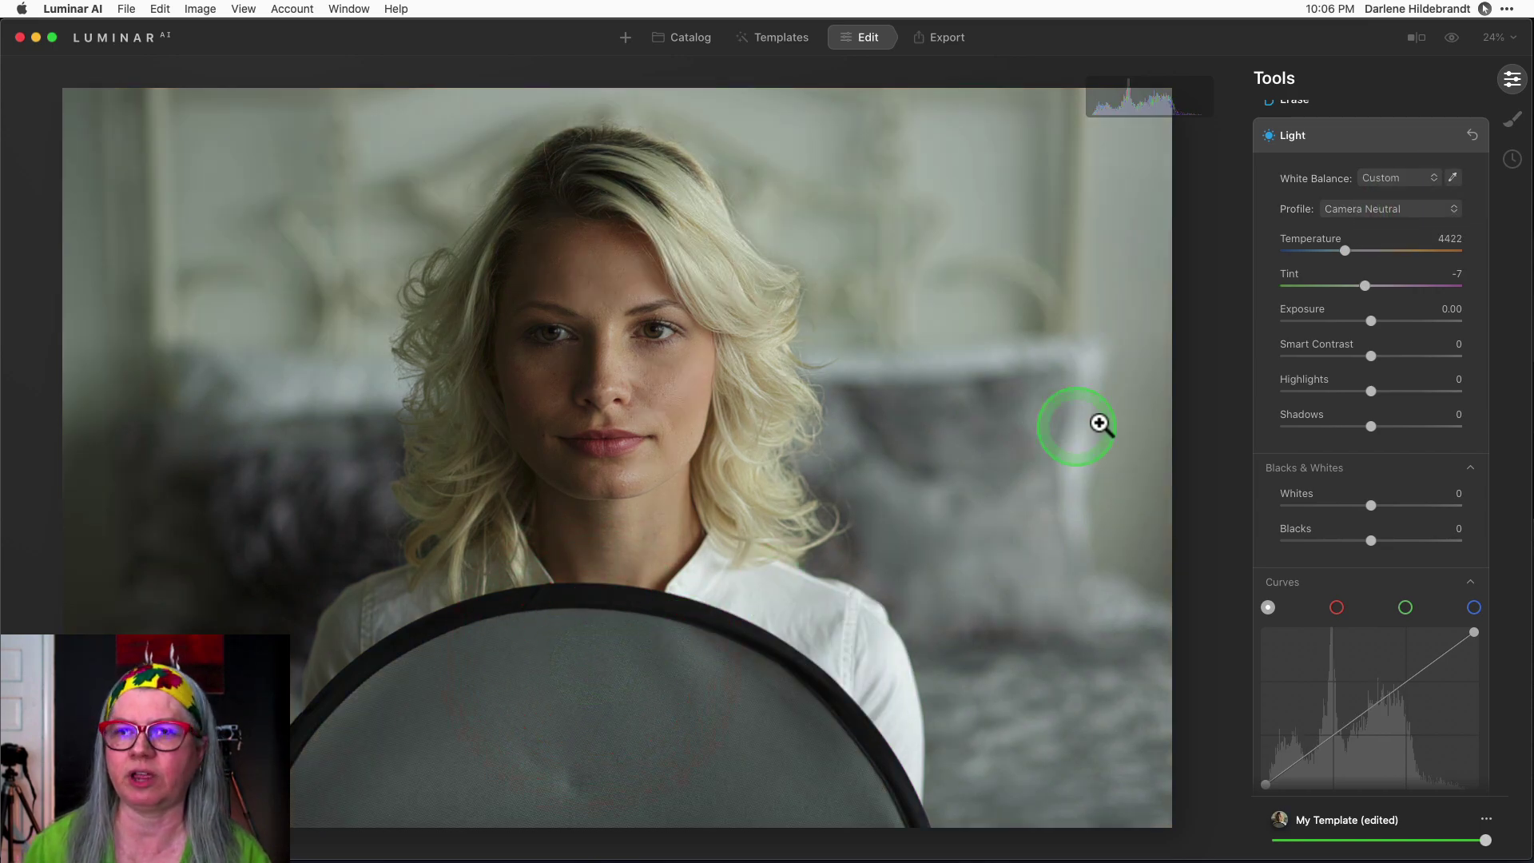
drag(1346, 251, 1351, 251)
drag(1371, 320, 1384, 319)
Nudge the Curves black point slightly and turn on clipping warnings with J.
scroll(1383, 320, down, 4)
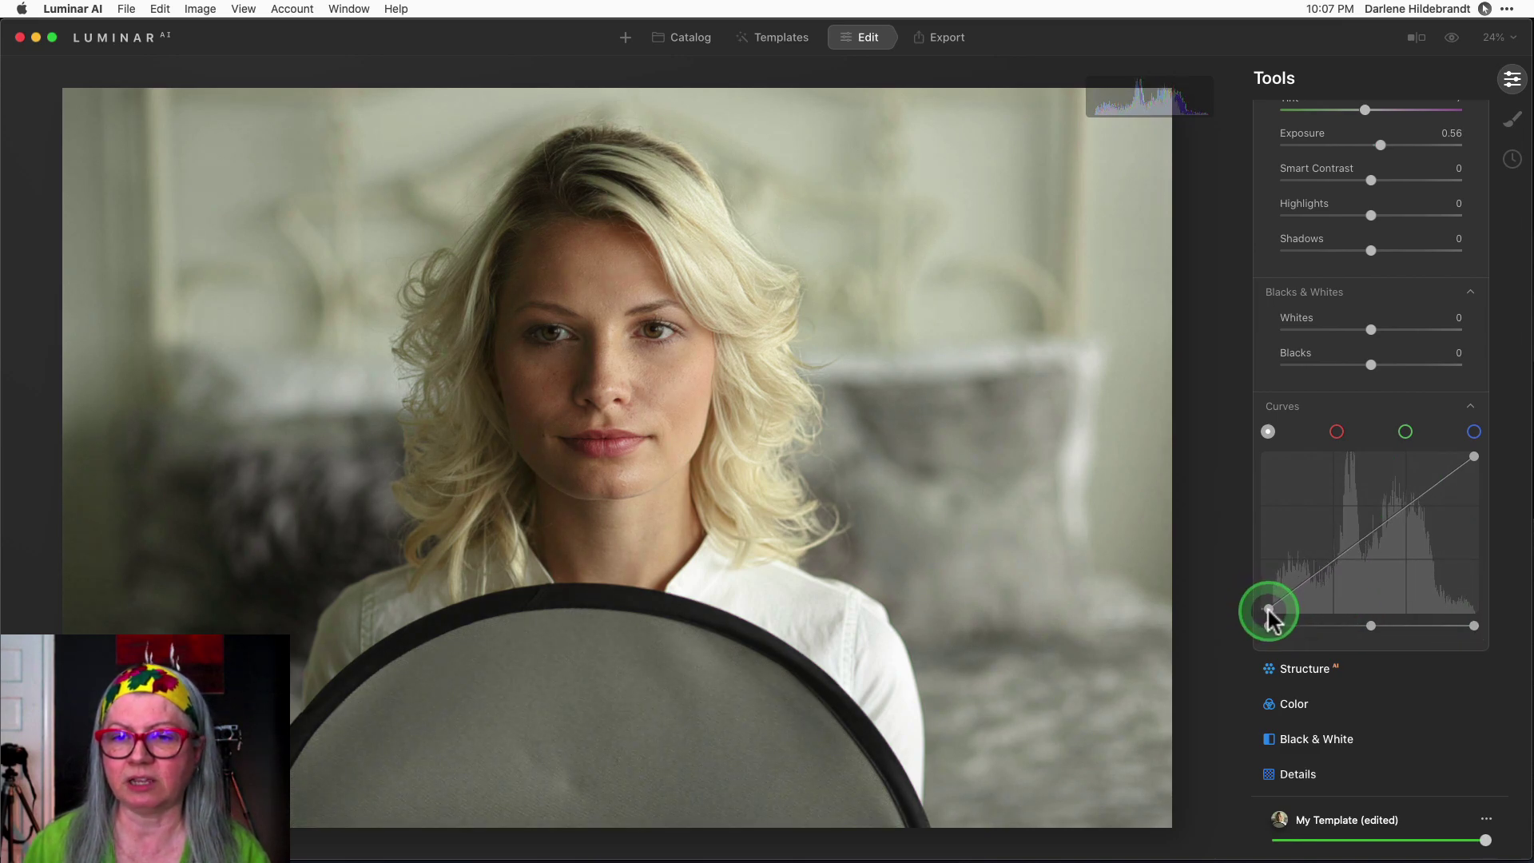
drag(1269, 614, 1271, 615)
click(1269, 611)
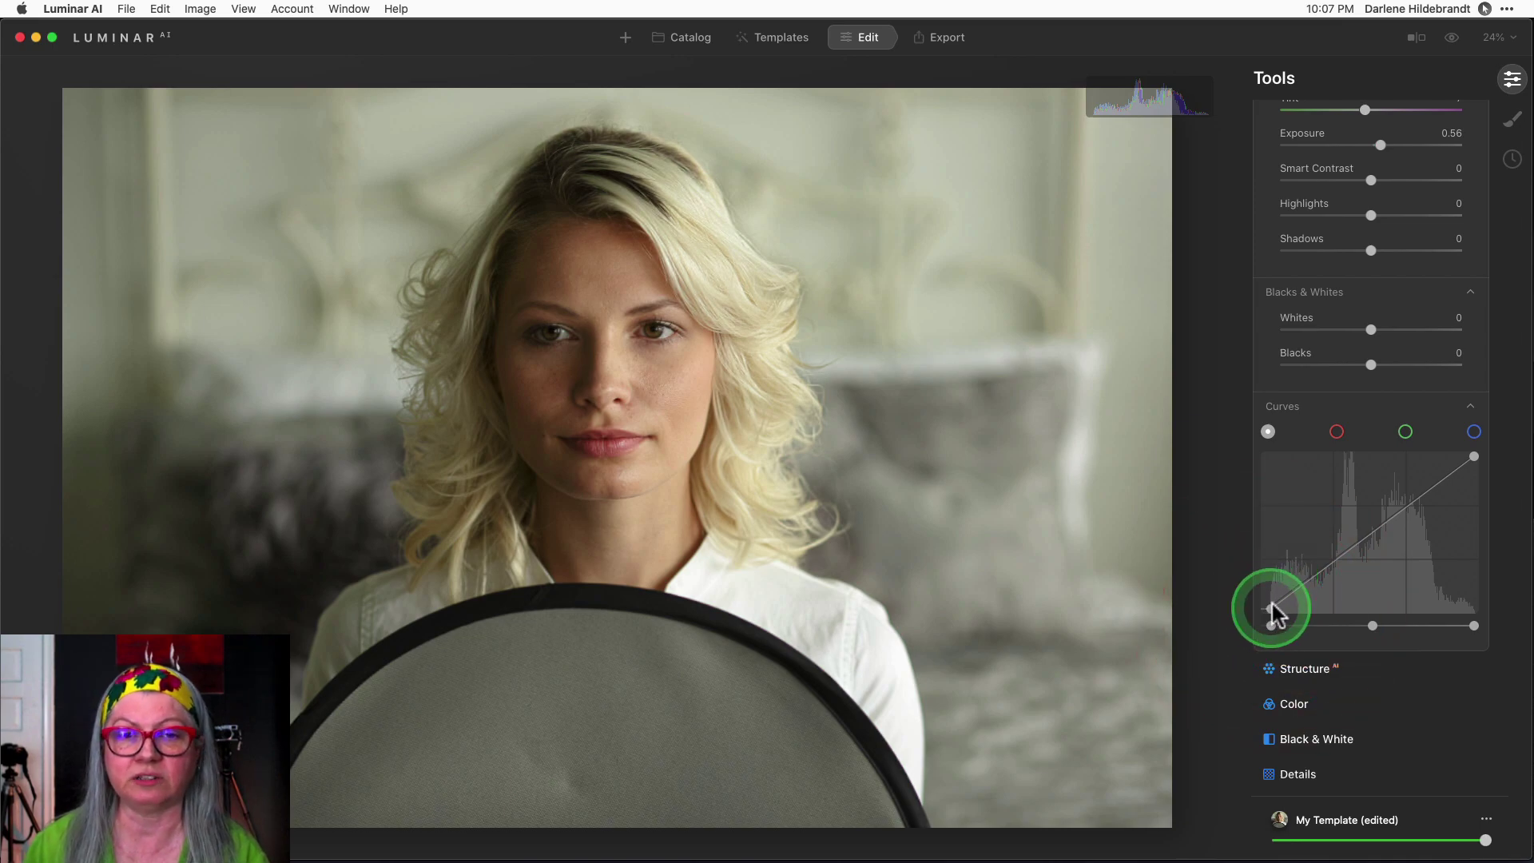
key(j)
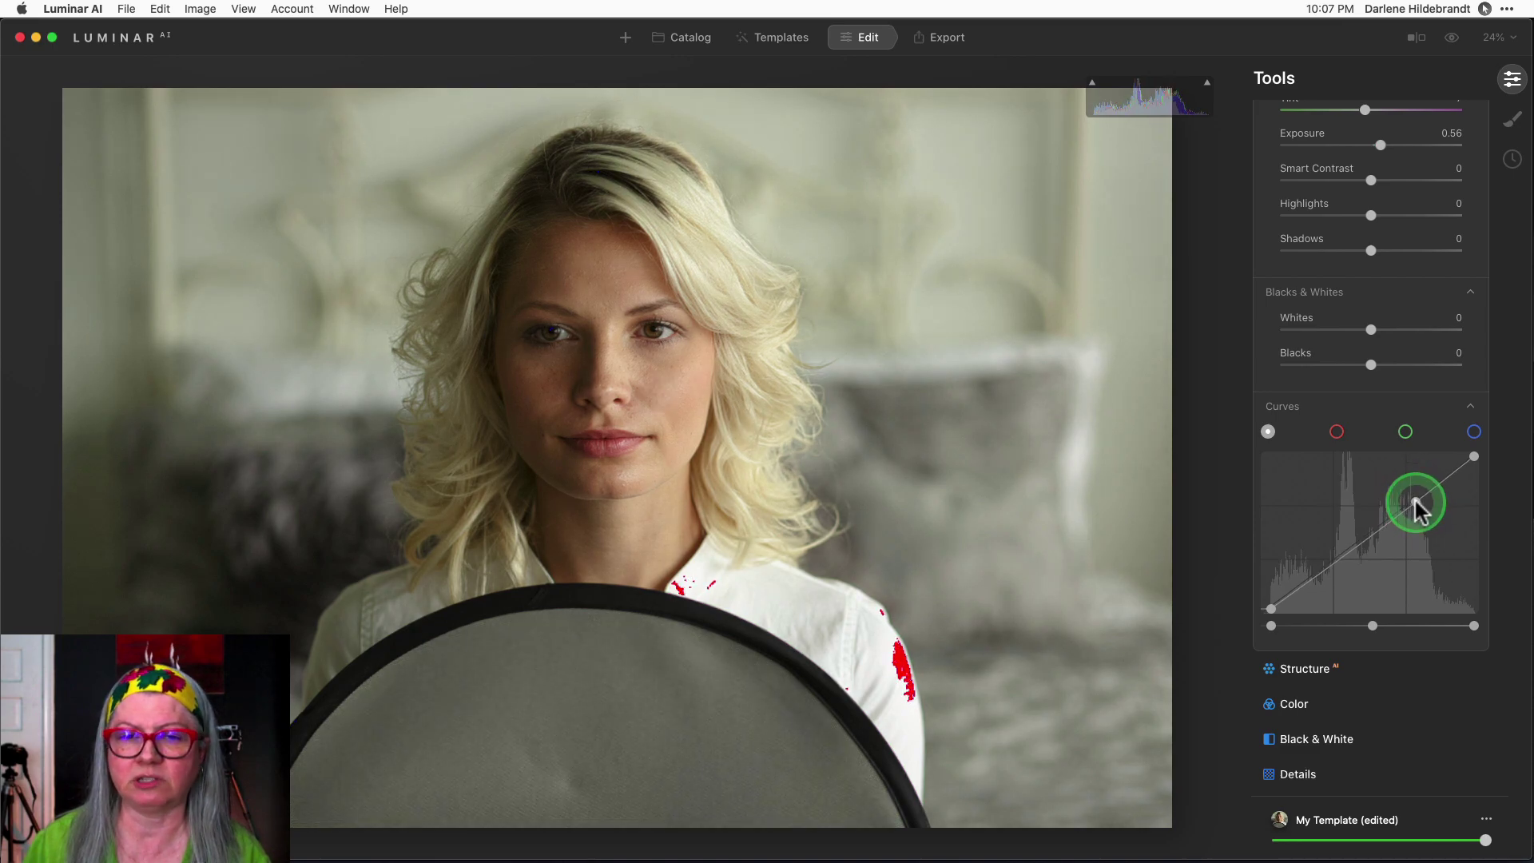
Shape a gentle two-point RGB curve, lifting the lower part and fine-tuning the upper point.
mouse_move(1415, 504)
mouse_down()
mouse_move(1422, 518)
mouse_move(1405, 498)
mouse_up()
drag(1304, 582, 1335, 566)
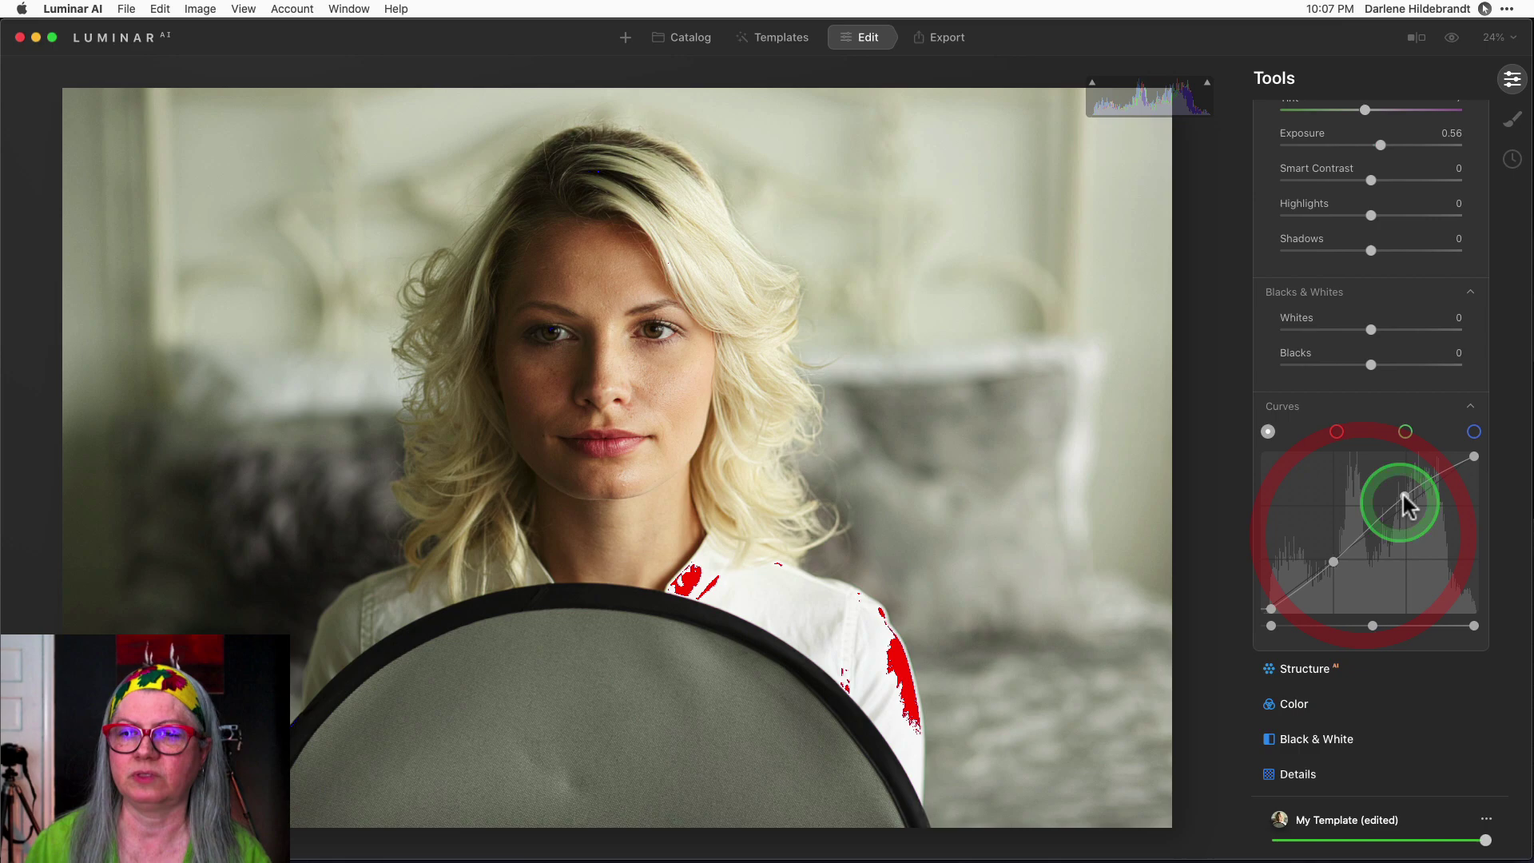
drag(1404, 497, 1407, 501)
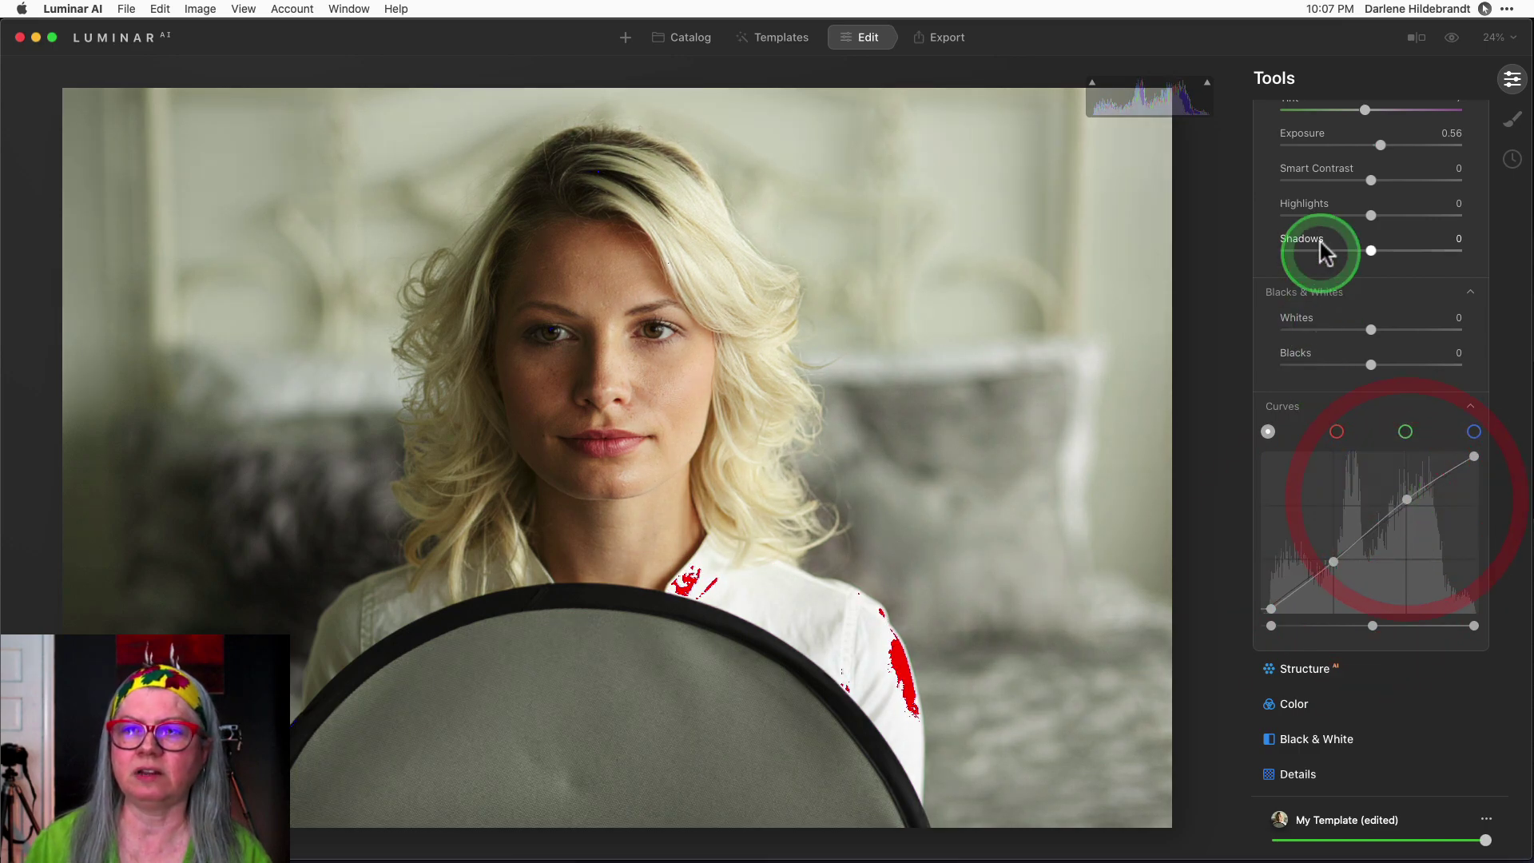
Lower Highlights to -27, hide clipping warnings, and toggle before/after with \ to compare.
click(1333, 215)
mouse_move(1336, 215)
mouse_down()
mouse_move(1368, 216)
mouse_move(1266, 219)
mouse_move(1466, 217)
mouse_move(1284, 218)
mouse_move(1431, 214)
mouse_move(1345, 218)
mouse_up()
key(j)
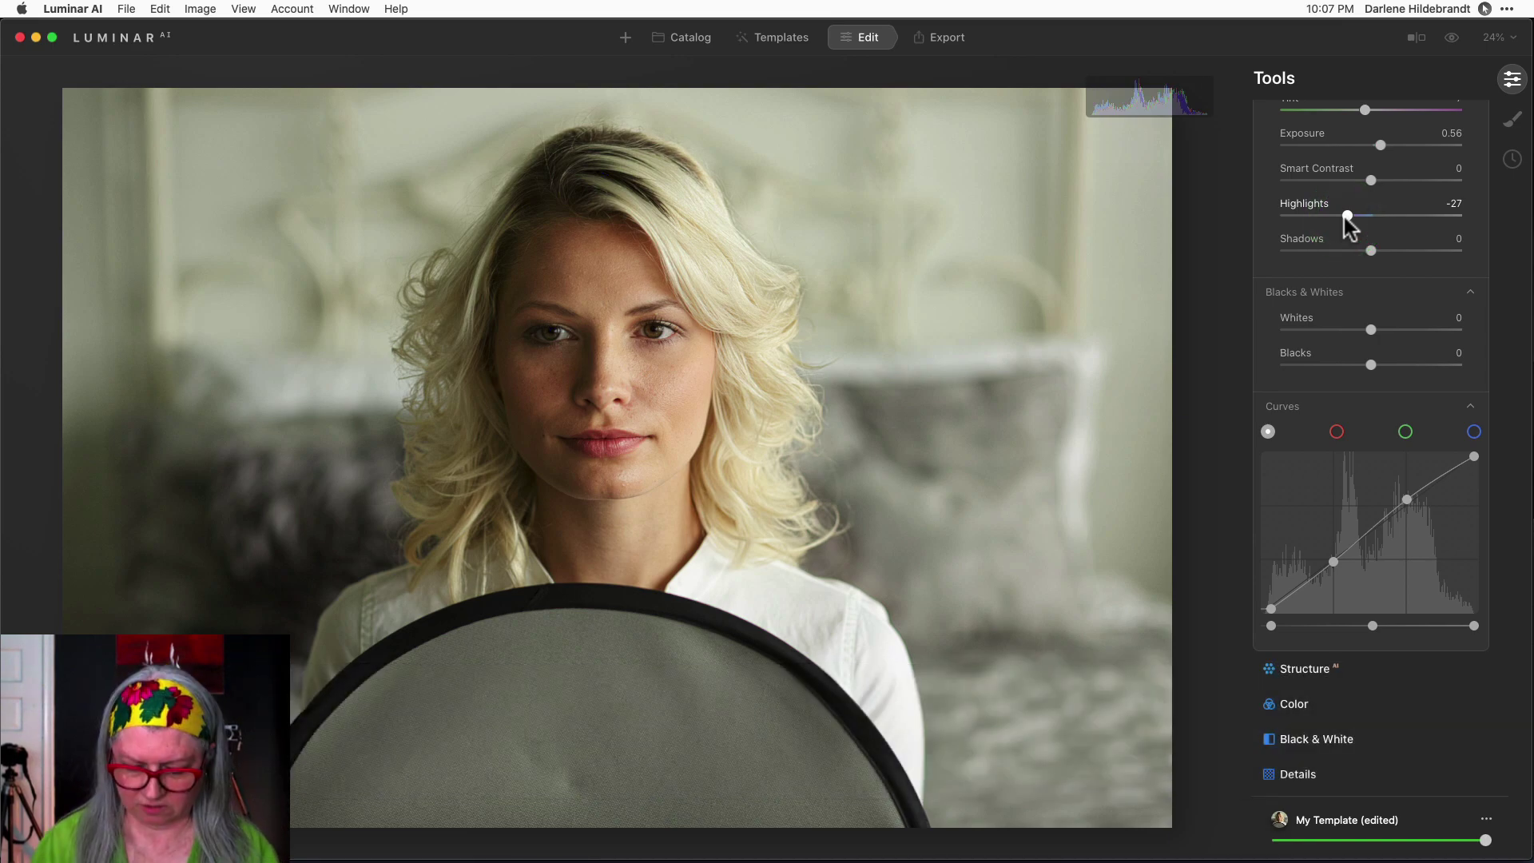
key(backslash)
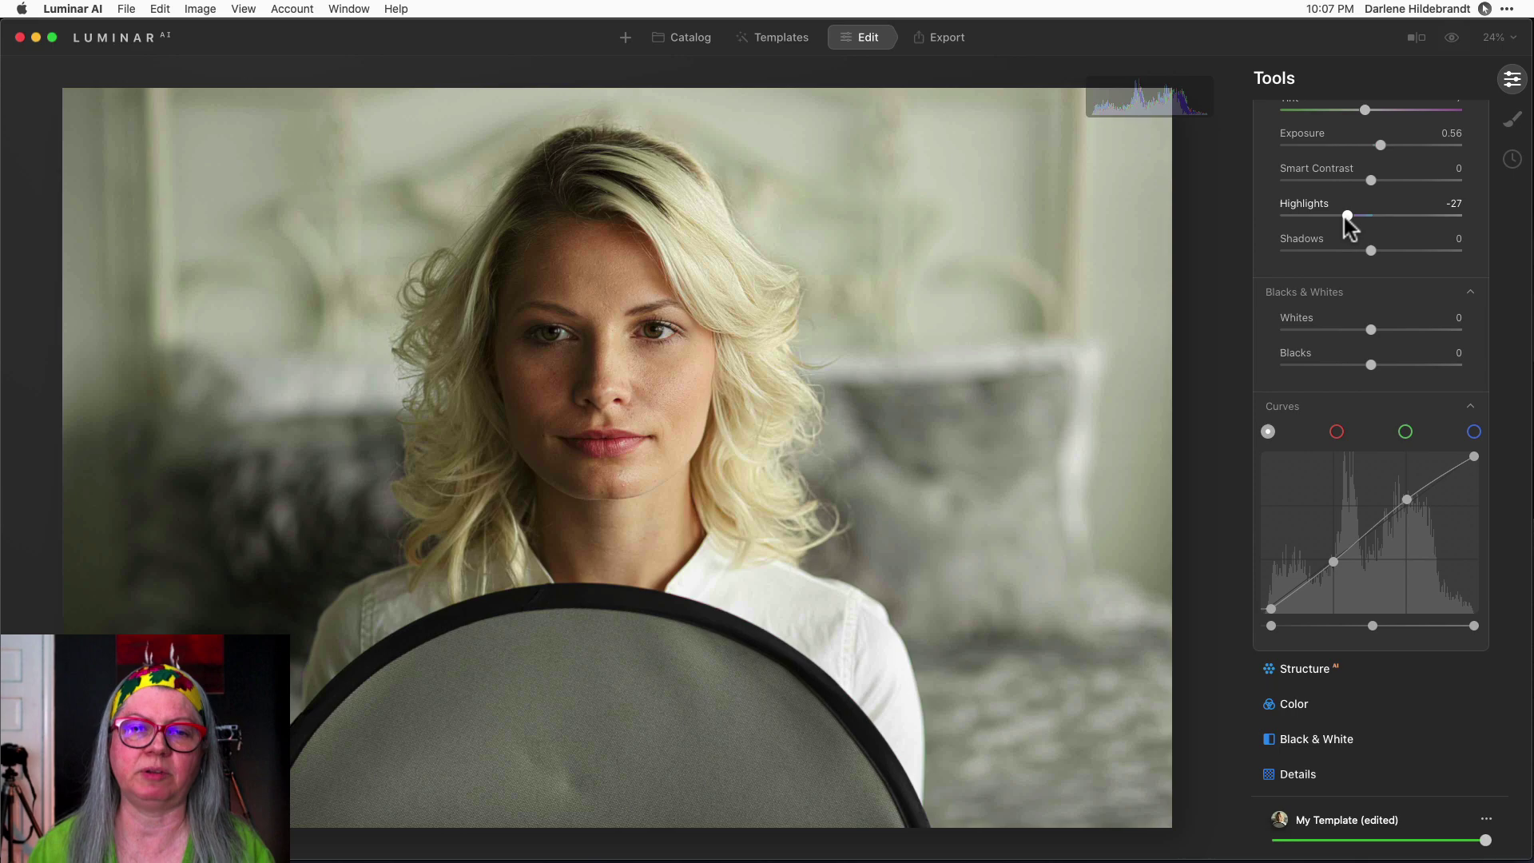
key(backslash)
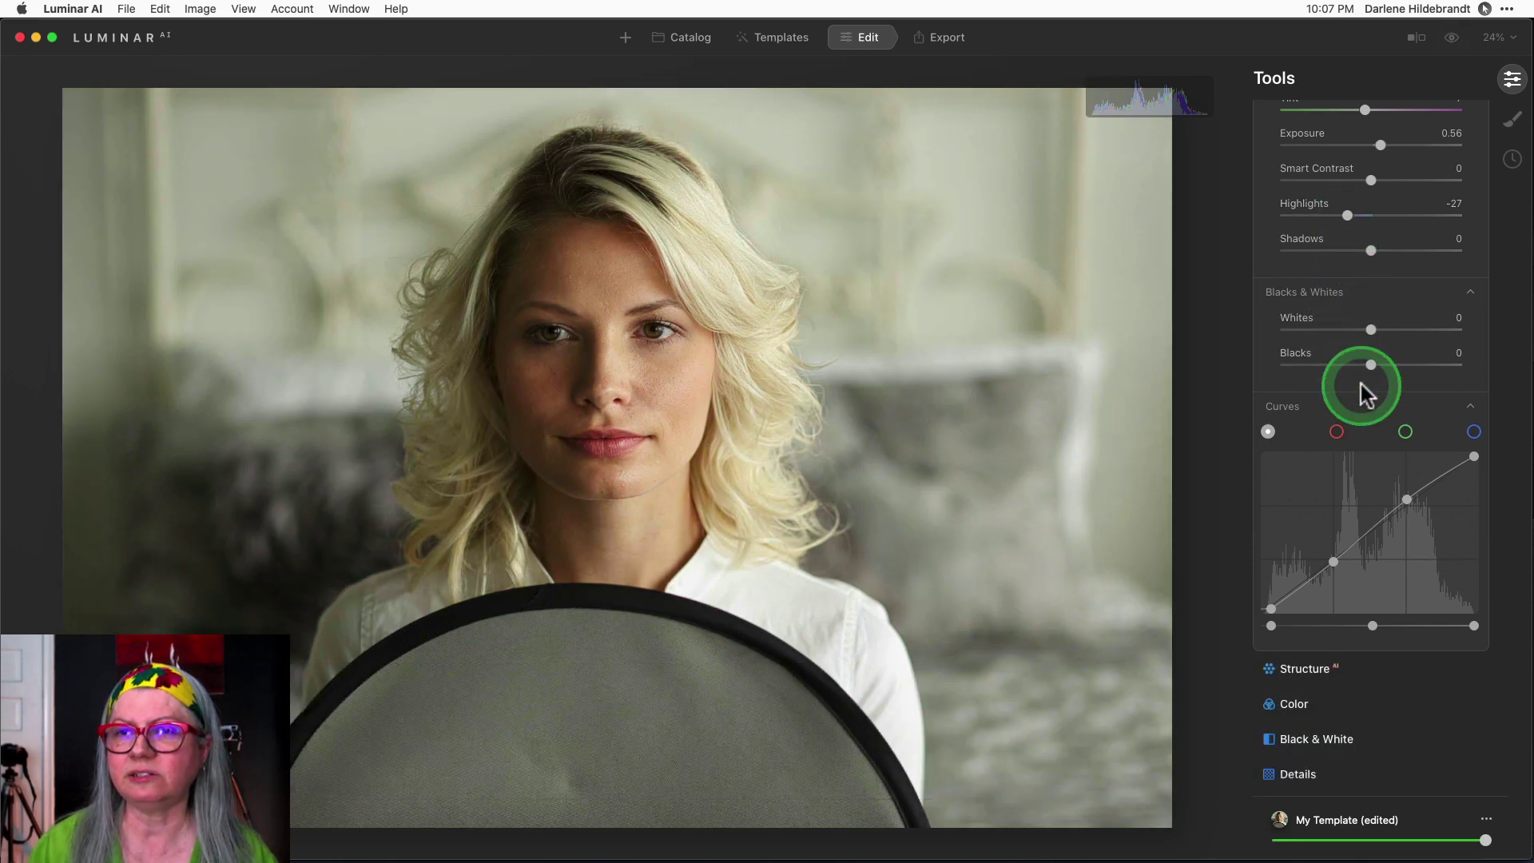
Ease the green tint slightly and drag the green curve points back onto the diagonal.
scroll(1364, 385, up, 1)
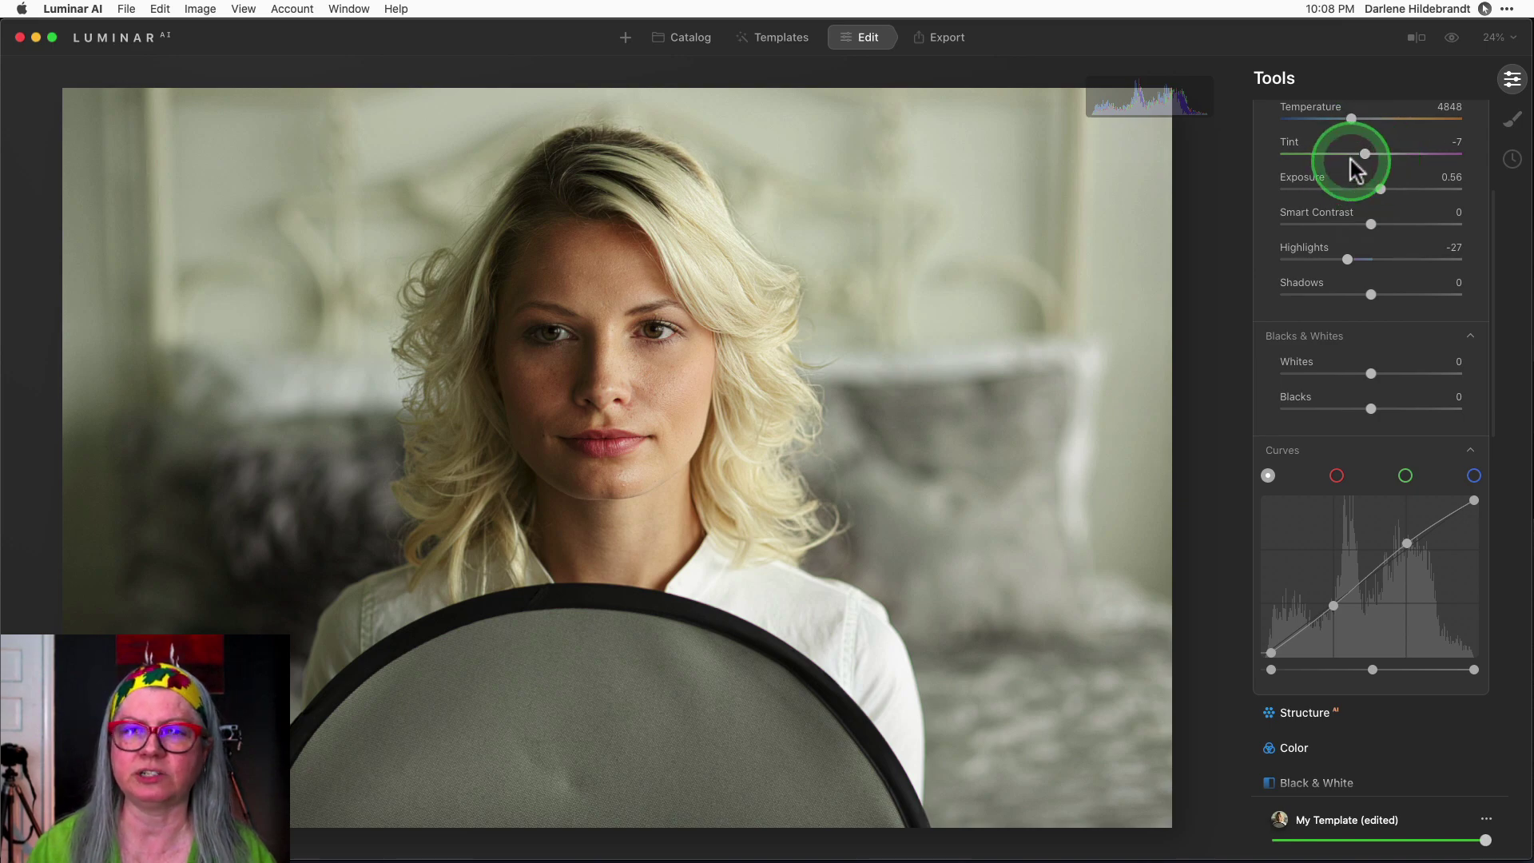
drag(1362, 152, 1367, 153)
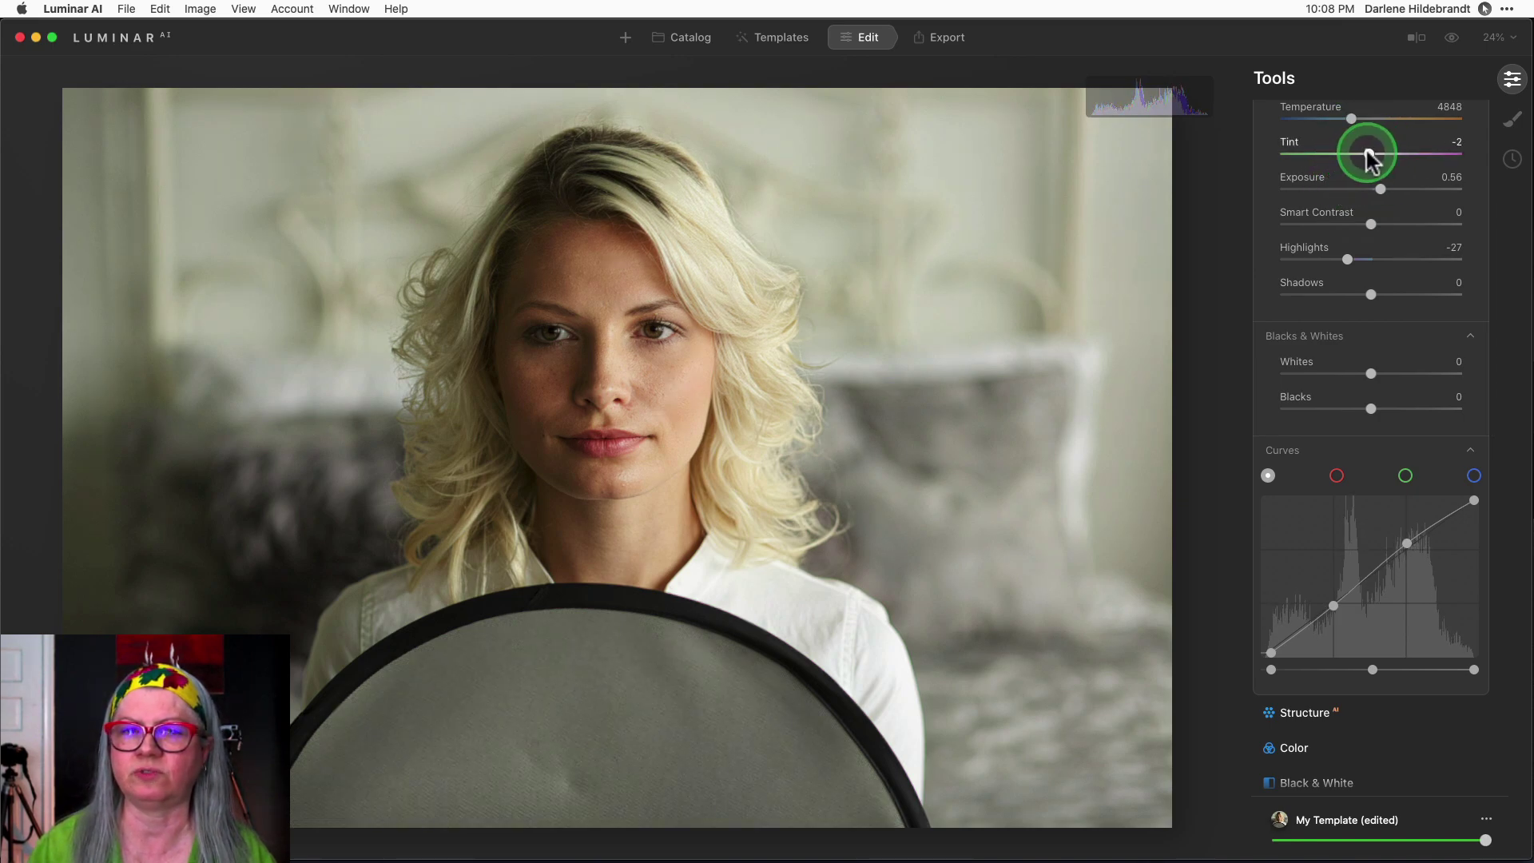
click(1406, 476)
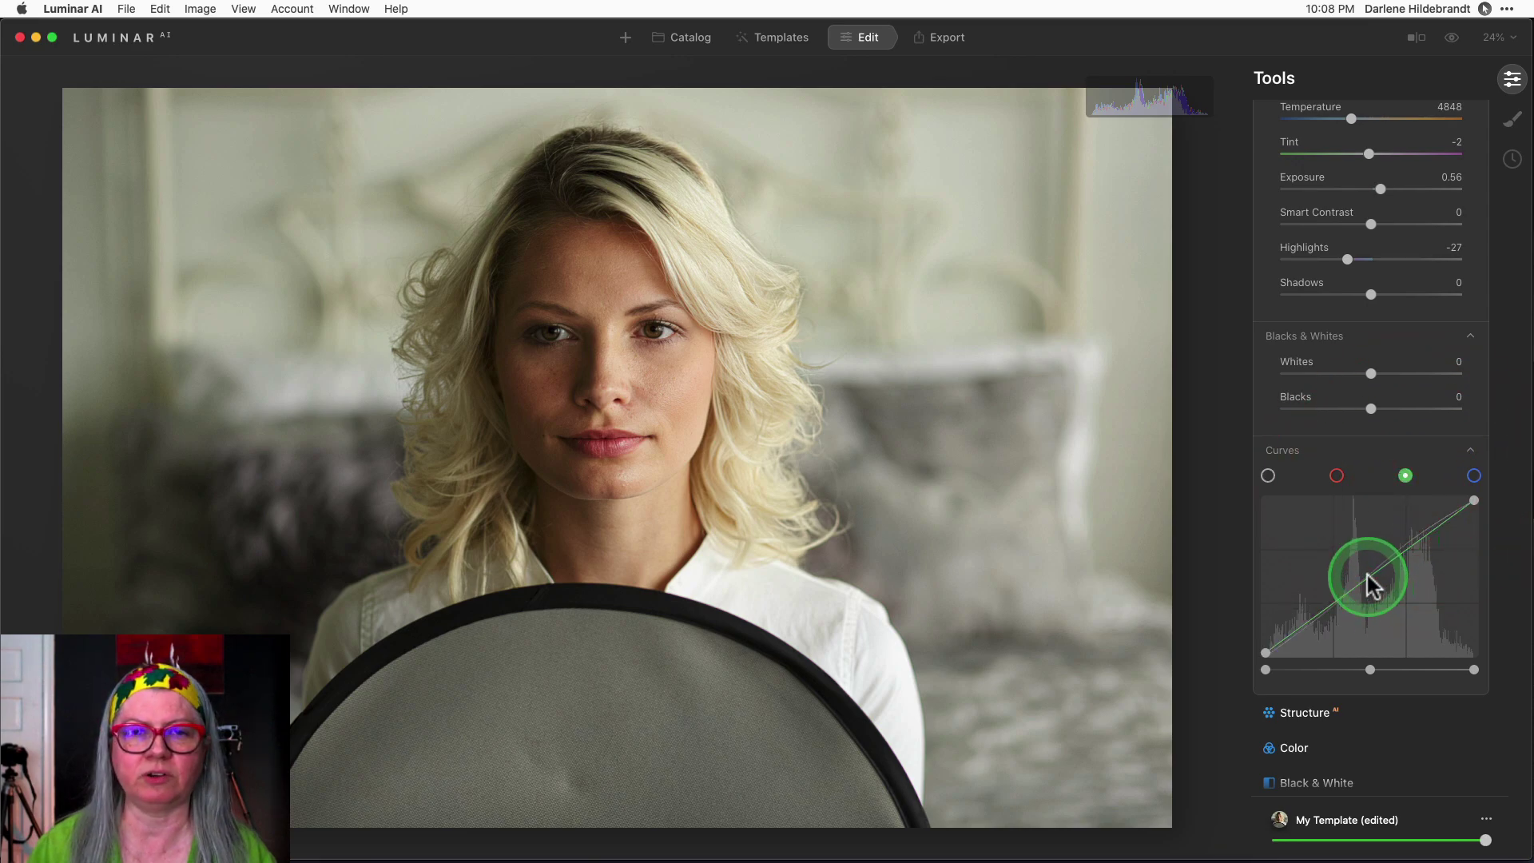
drag(1350, 597, 1352, 605)
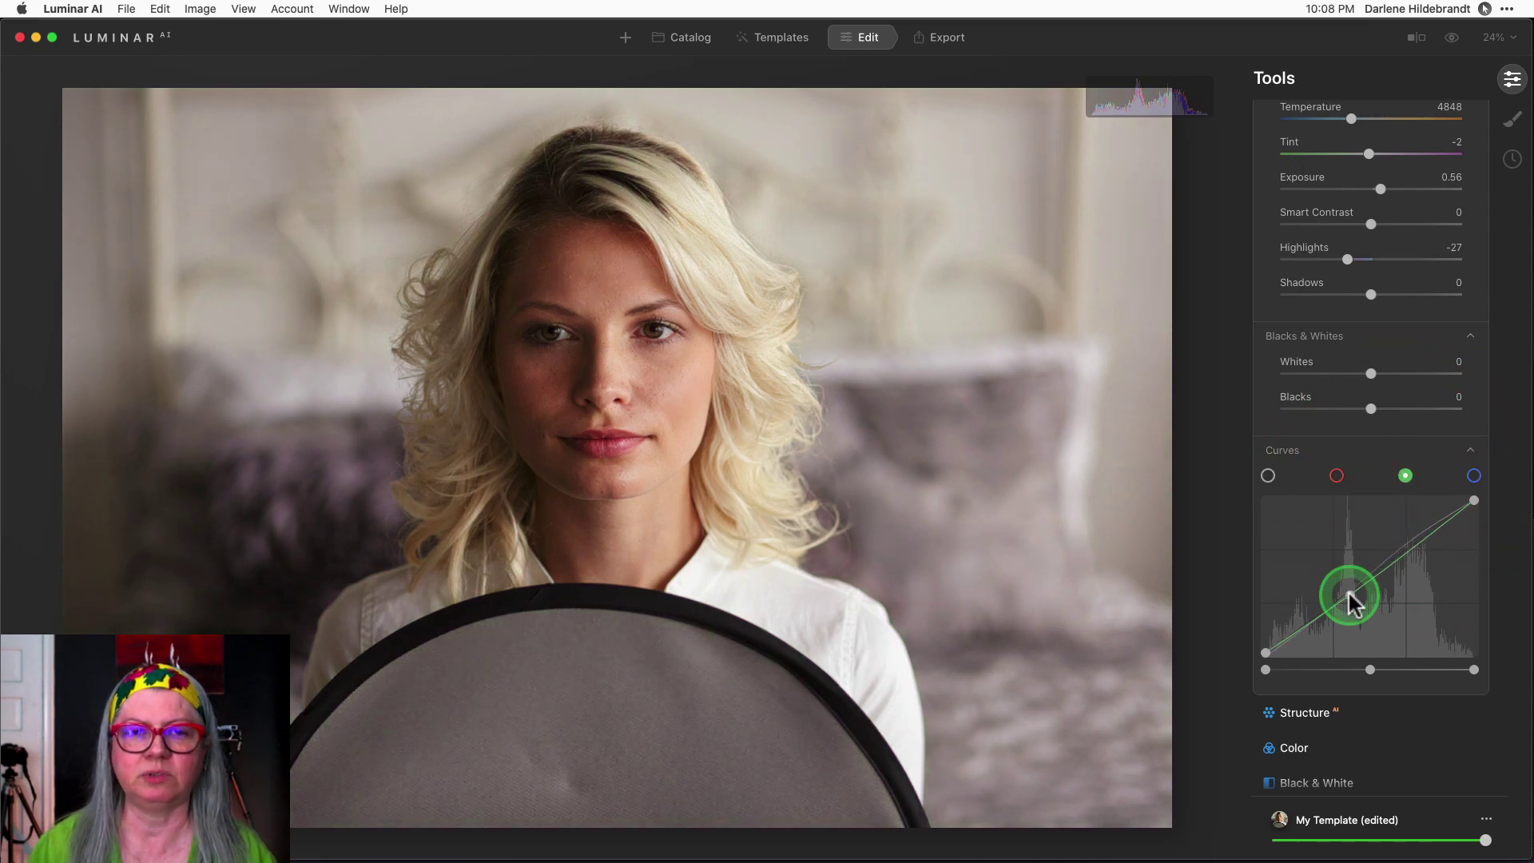
click(1349, 595)
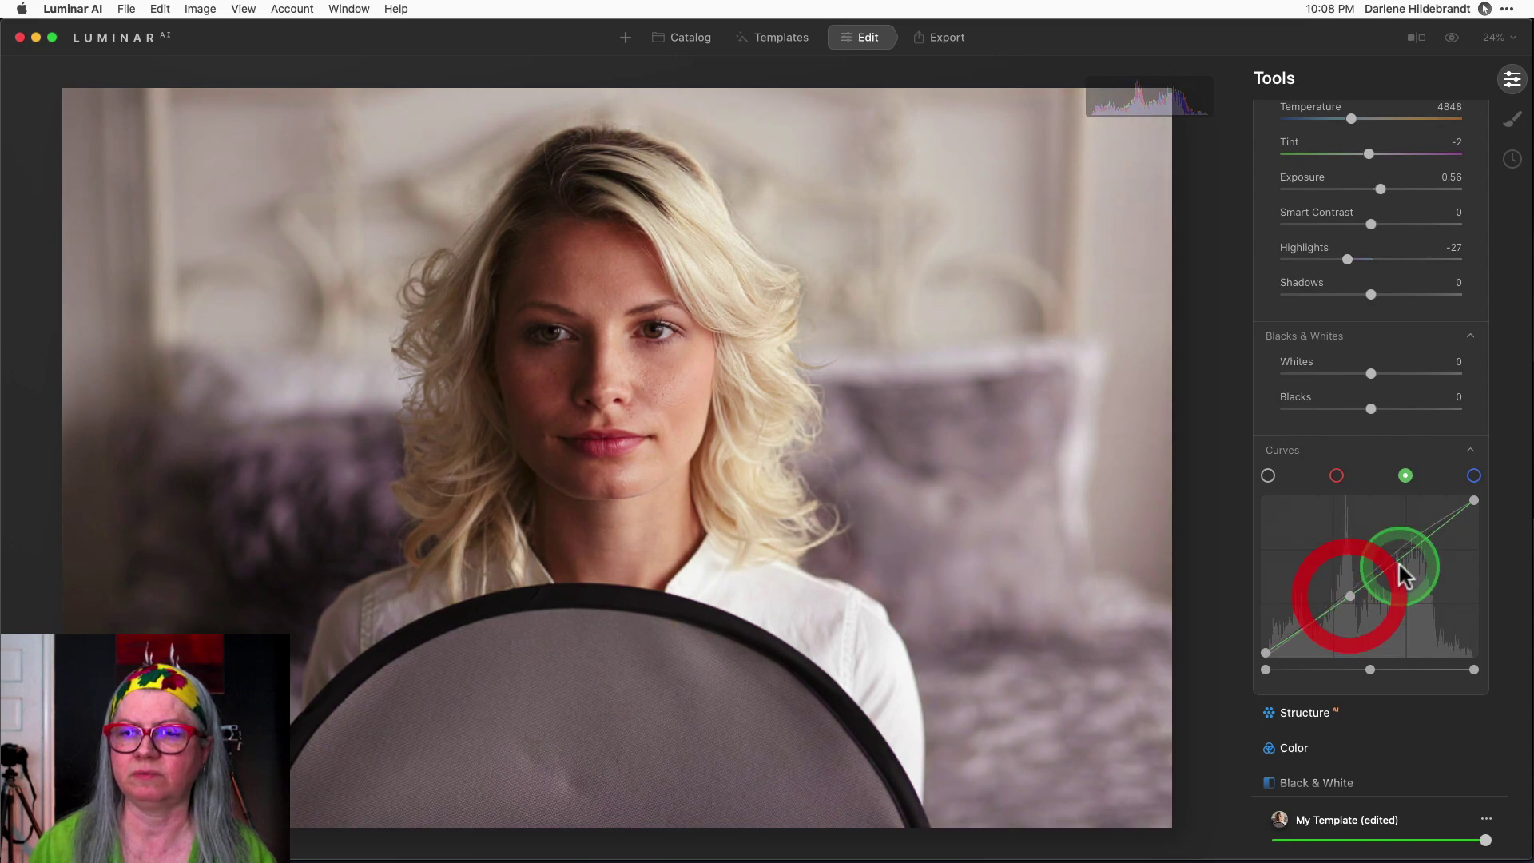
drag(1400, 560, 1341, 609)
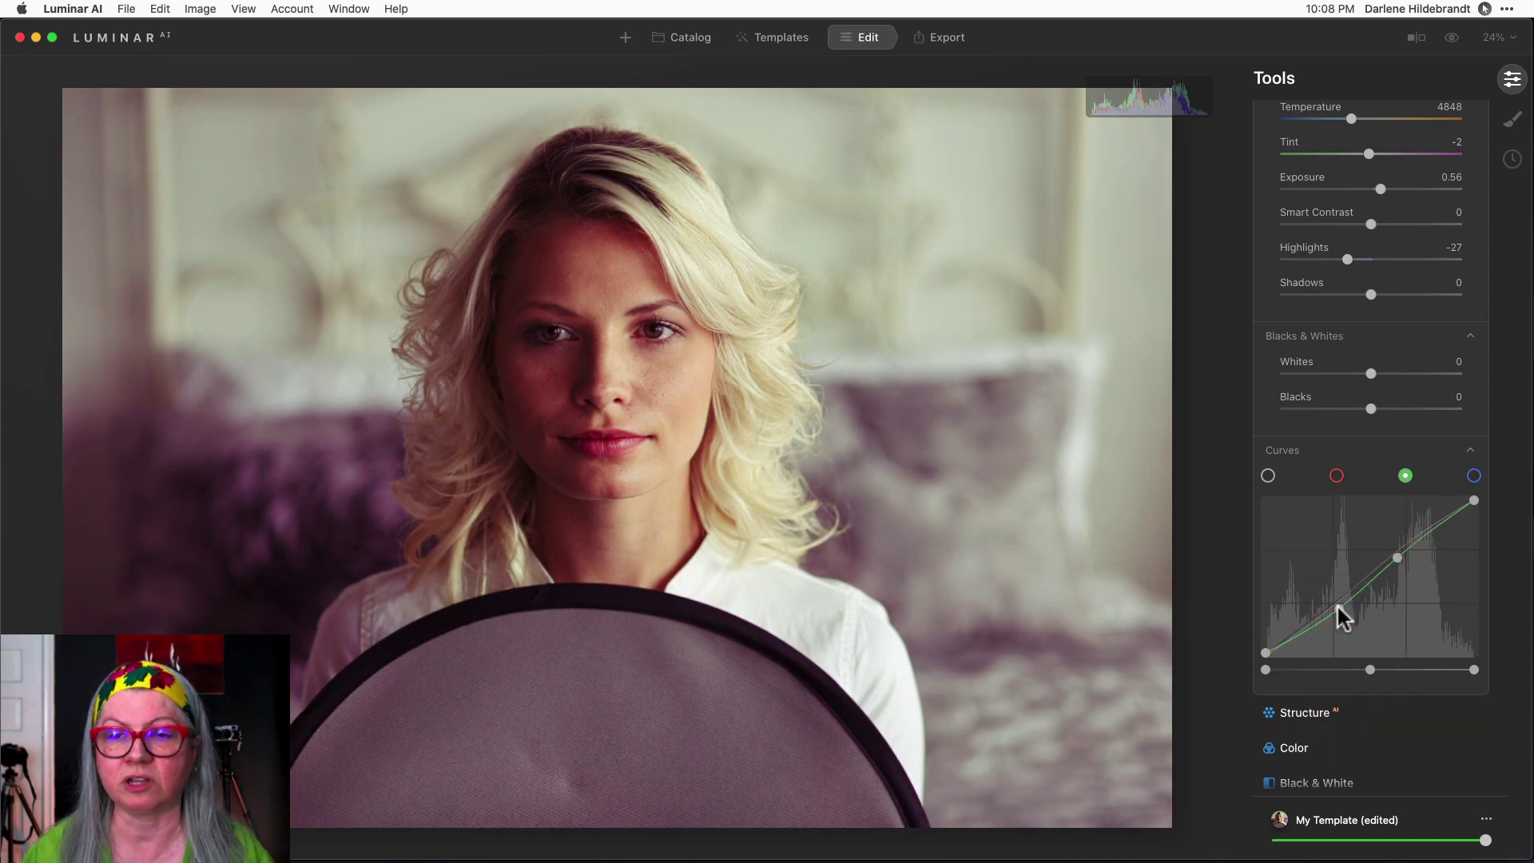
drag(1339, 608, 1337, 607)
drag(1398, 557, 1401, 552)
drag(1340, 607, 1339, 605)
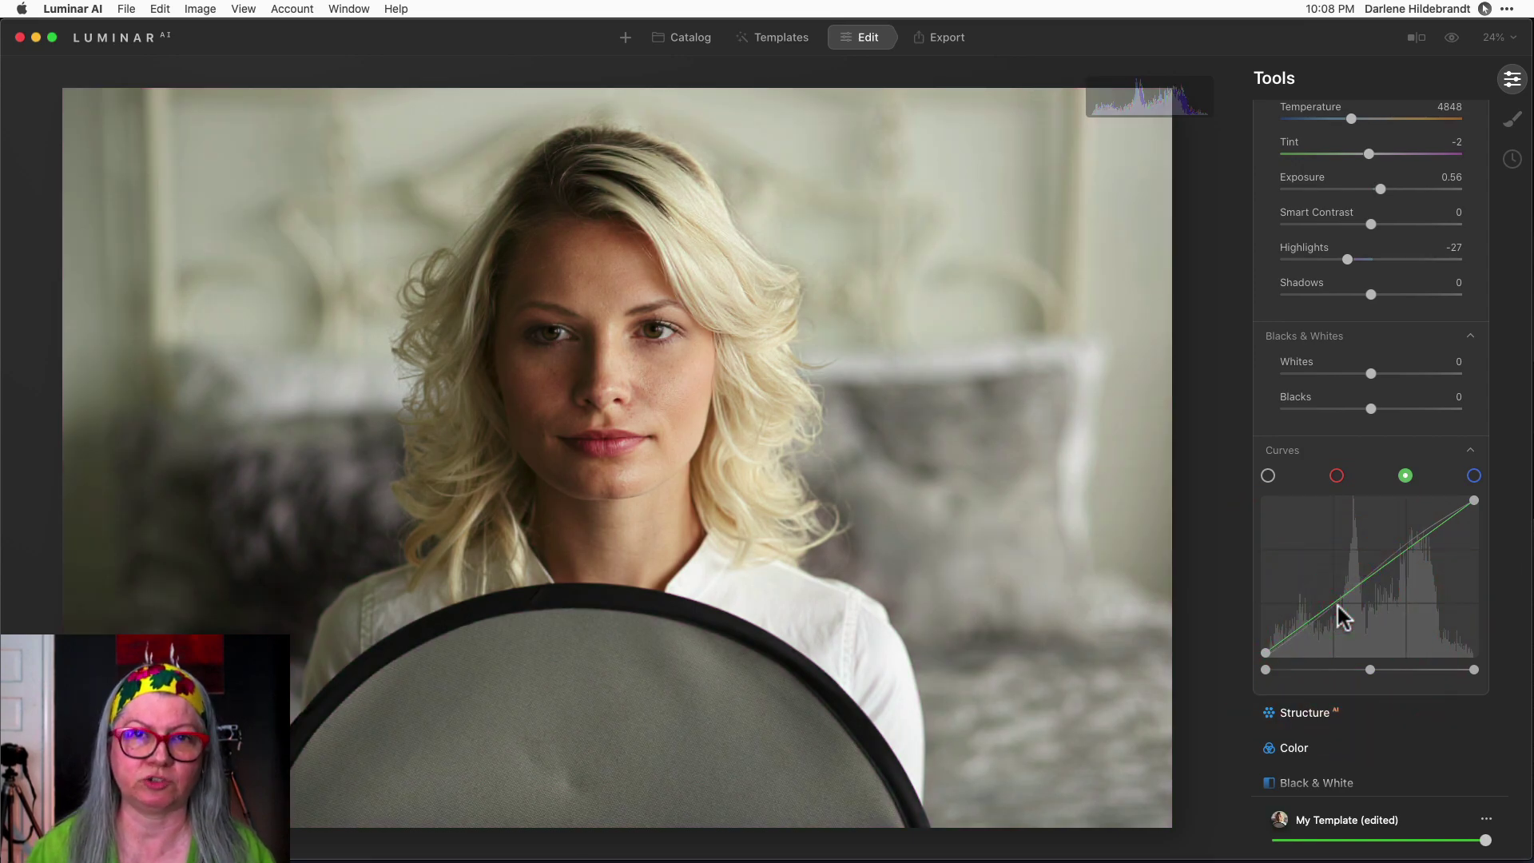
Advance to the sunny plaza photo with the yellow bell tower and toggle before/after with \.
click(935, 181)
key(Right)
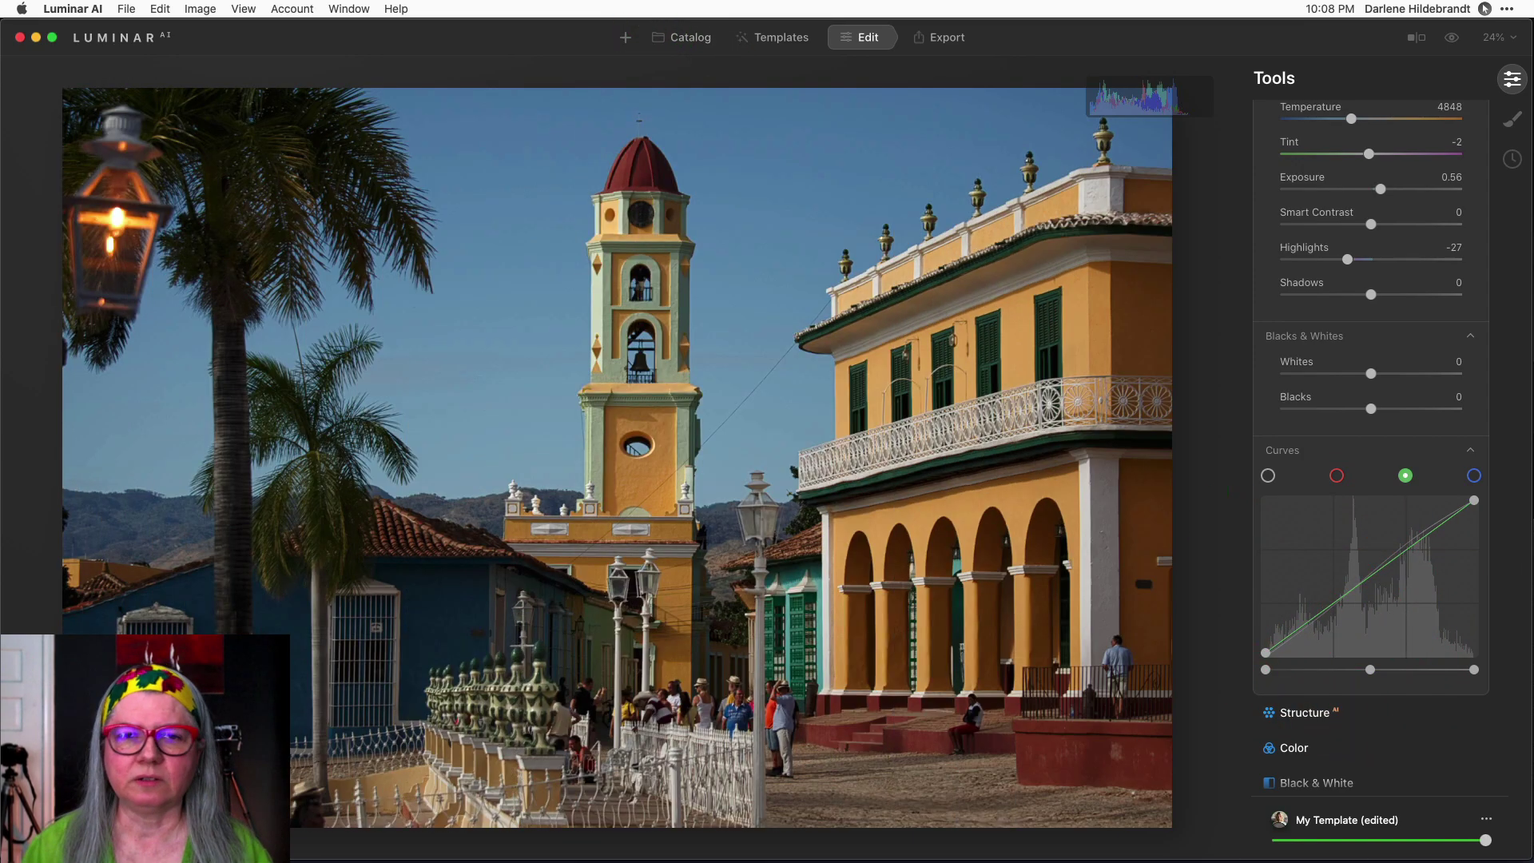
click(1368, 479)
key(backslash)
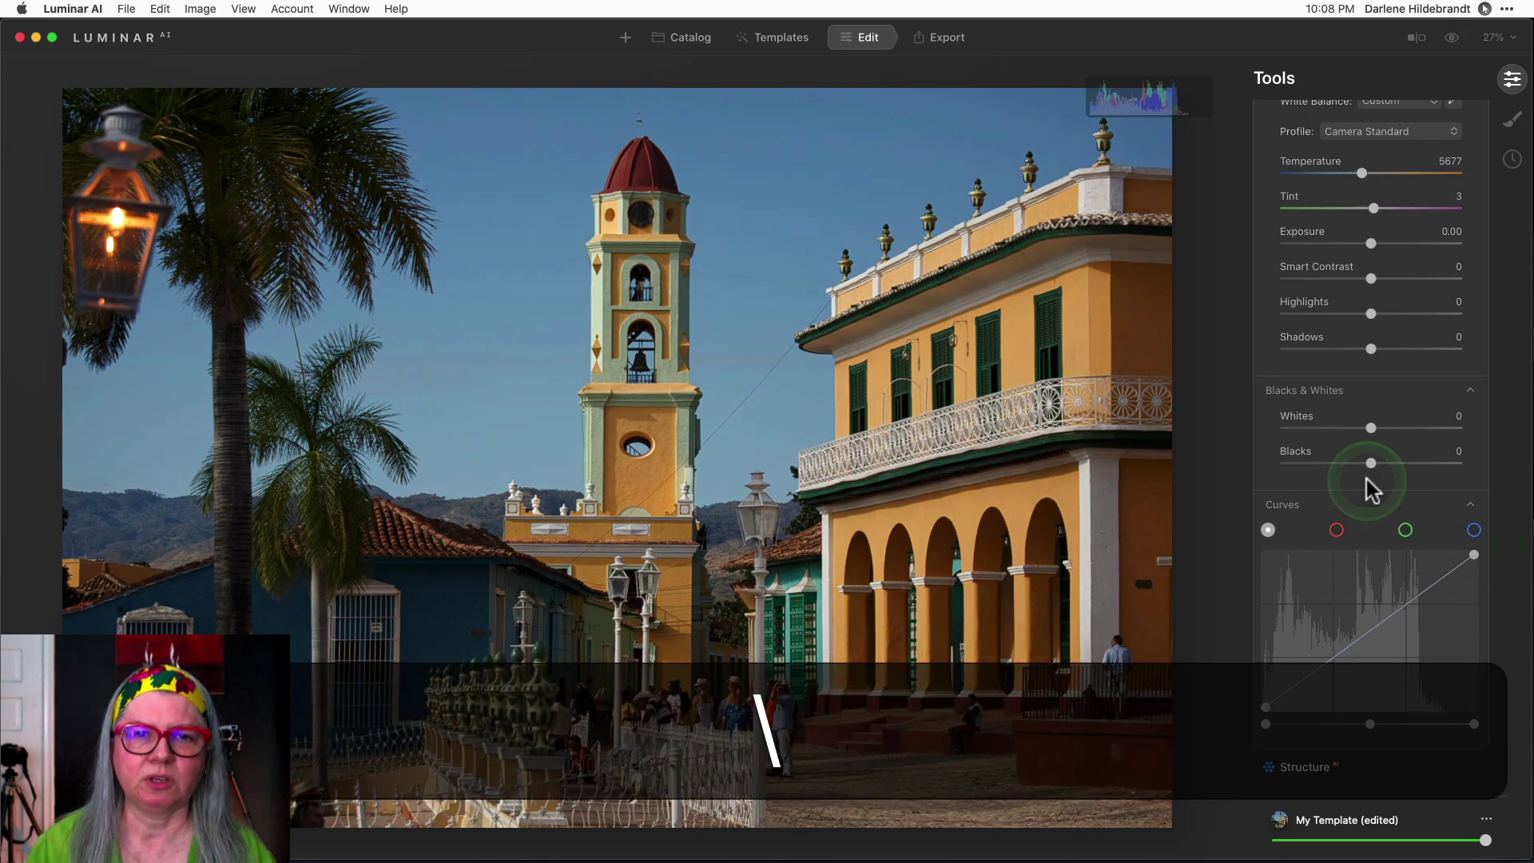
key(backslash)
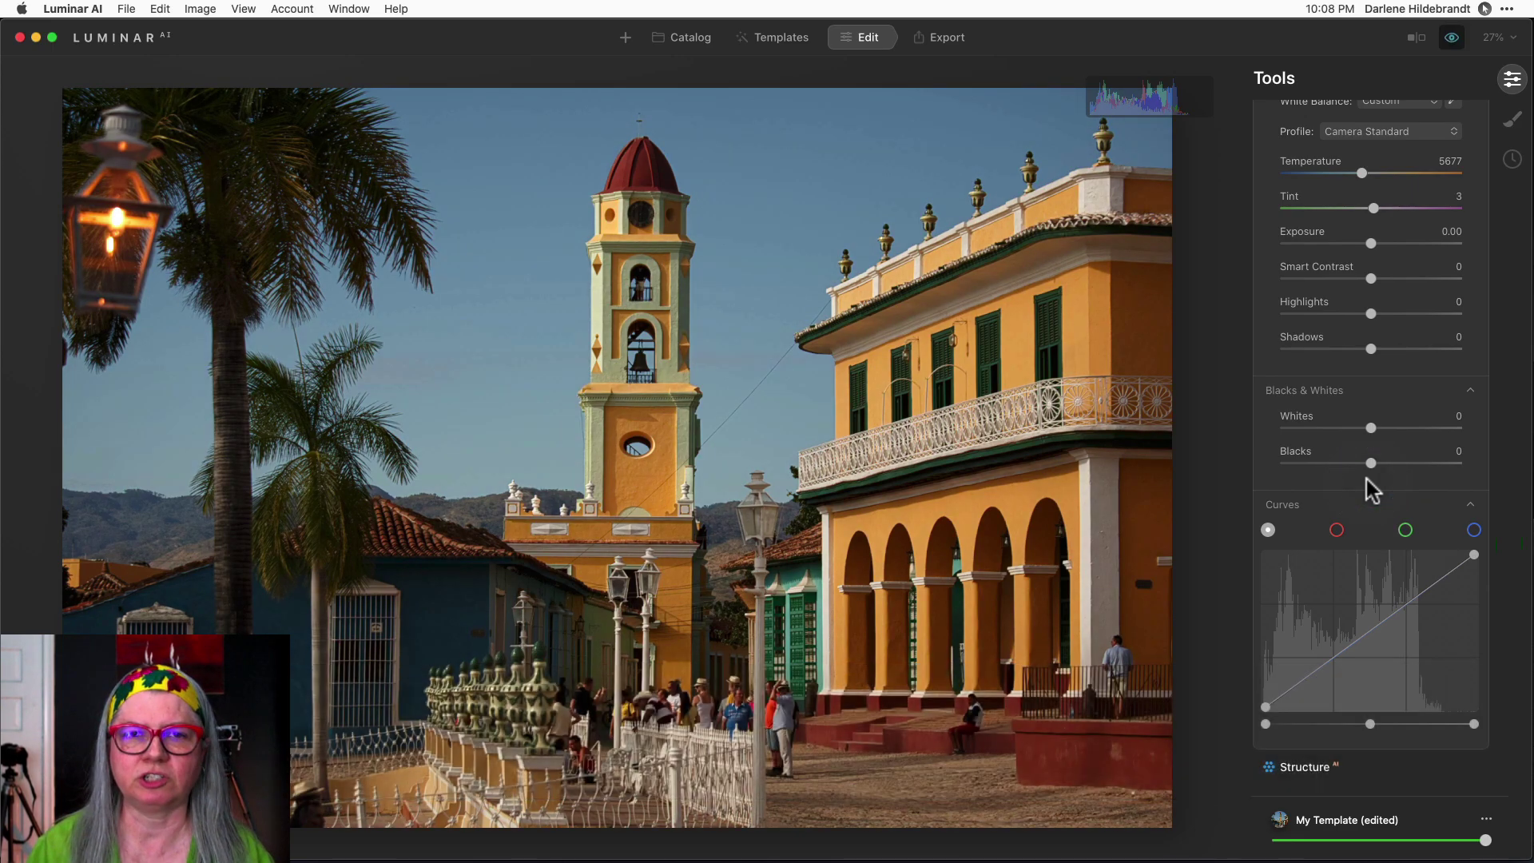
drag(1247, 453, 1455, 599)
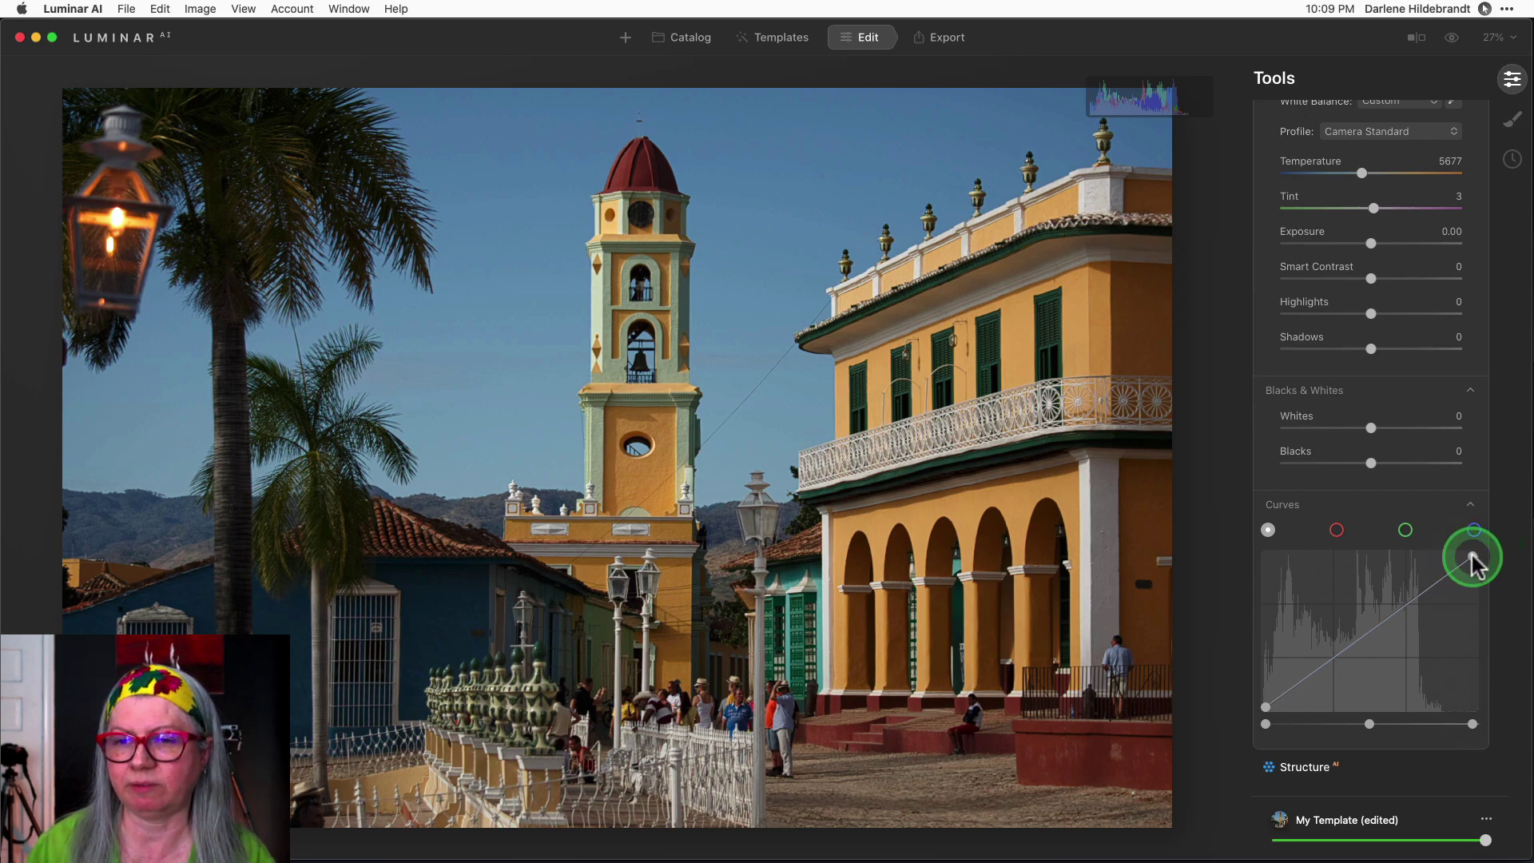
Pull the Curves white point inward, using J clipping warnings to stop before highlights clip.
drag(1473, 557, 1457, 554)
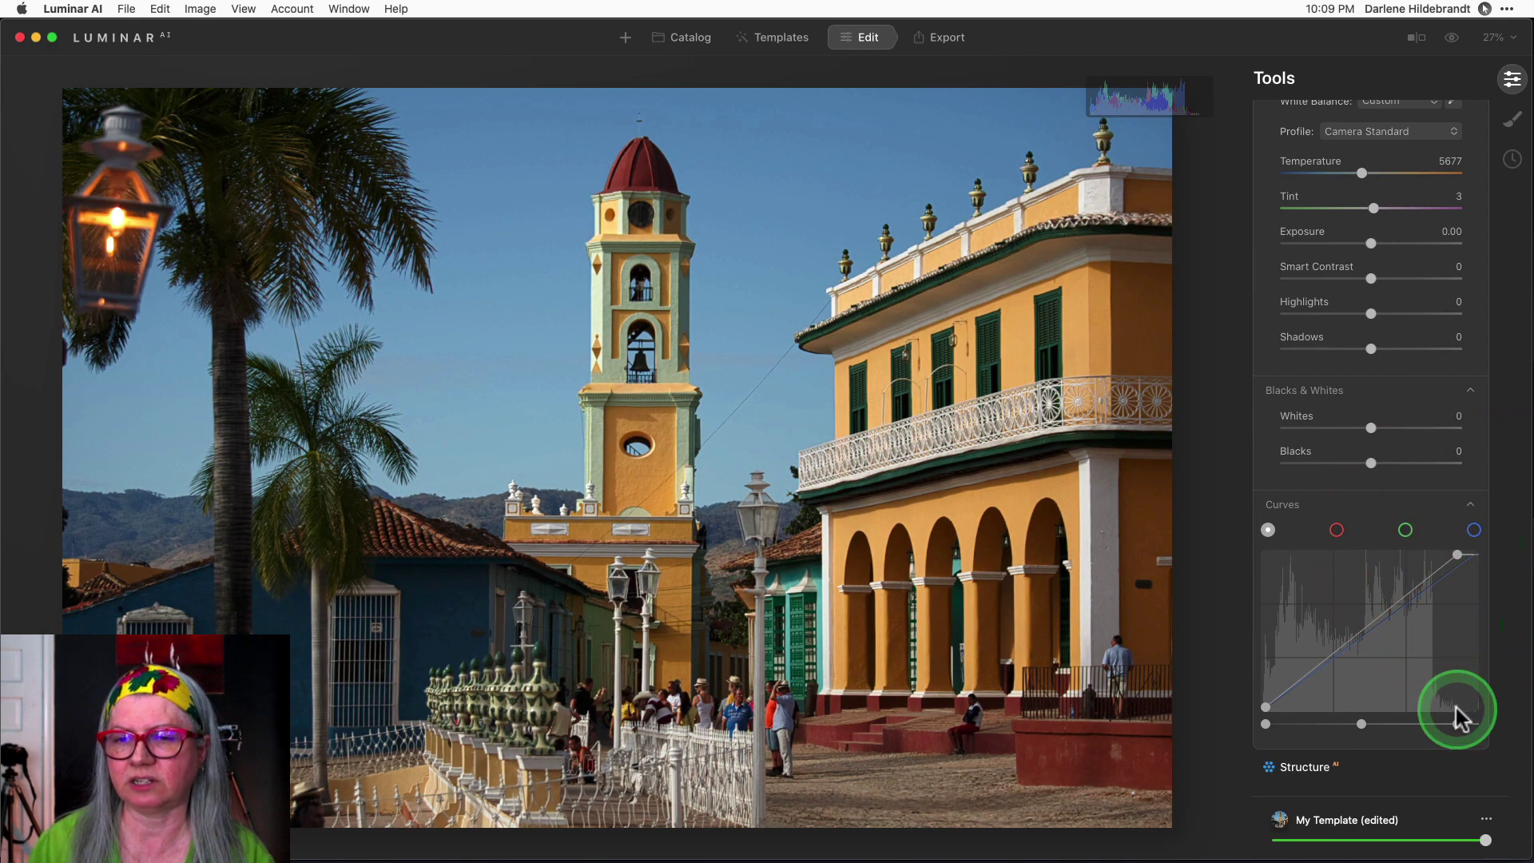
mouse_move(1456, 724)
mouse_down()
mouse_move(1474, 724)
mouse_move(1456, 724)
mouse_up()
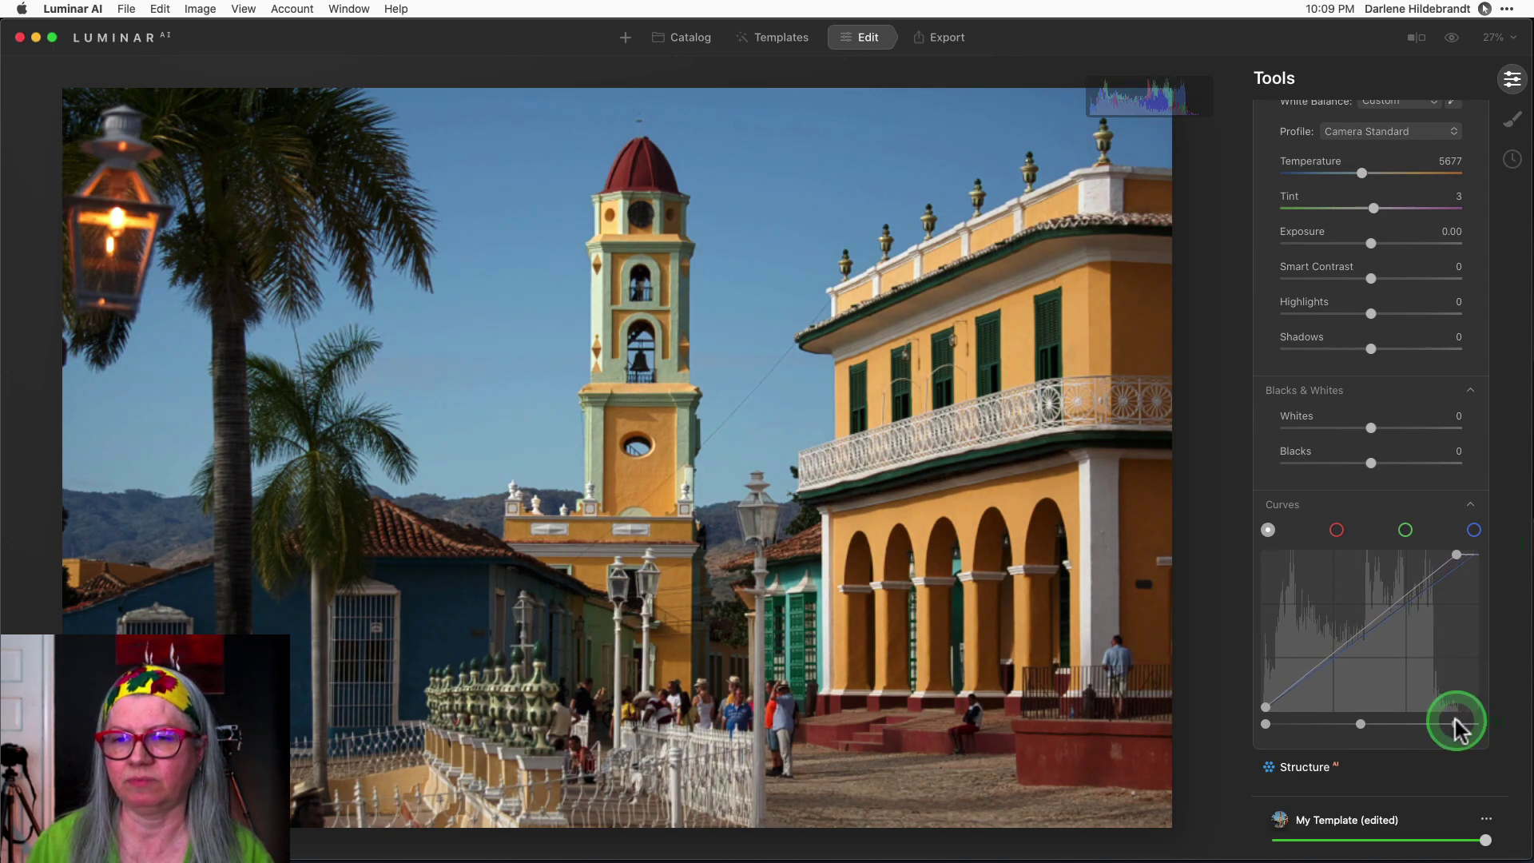
key(j)
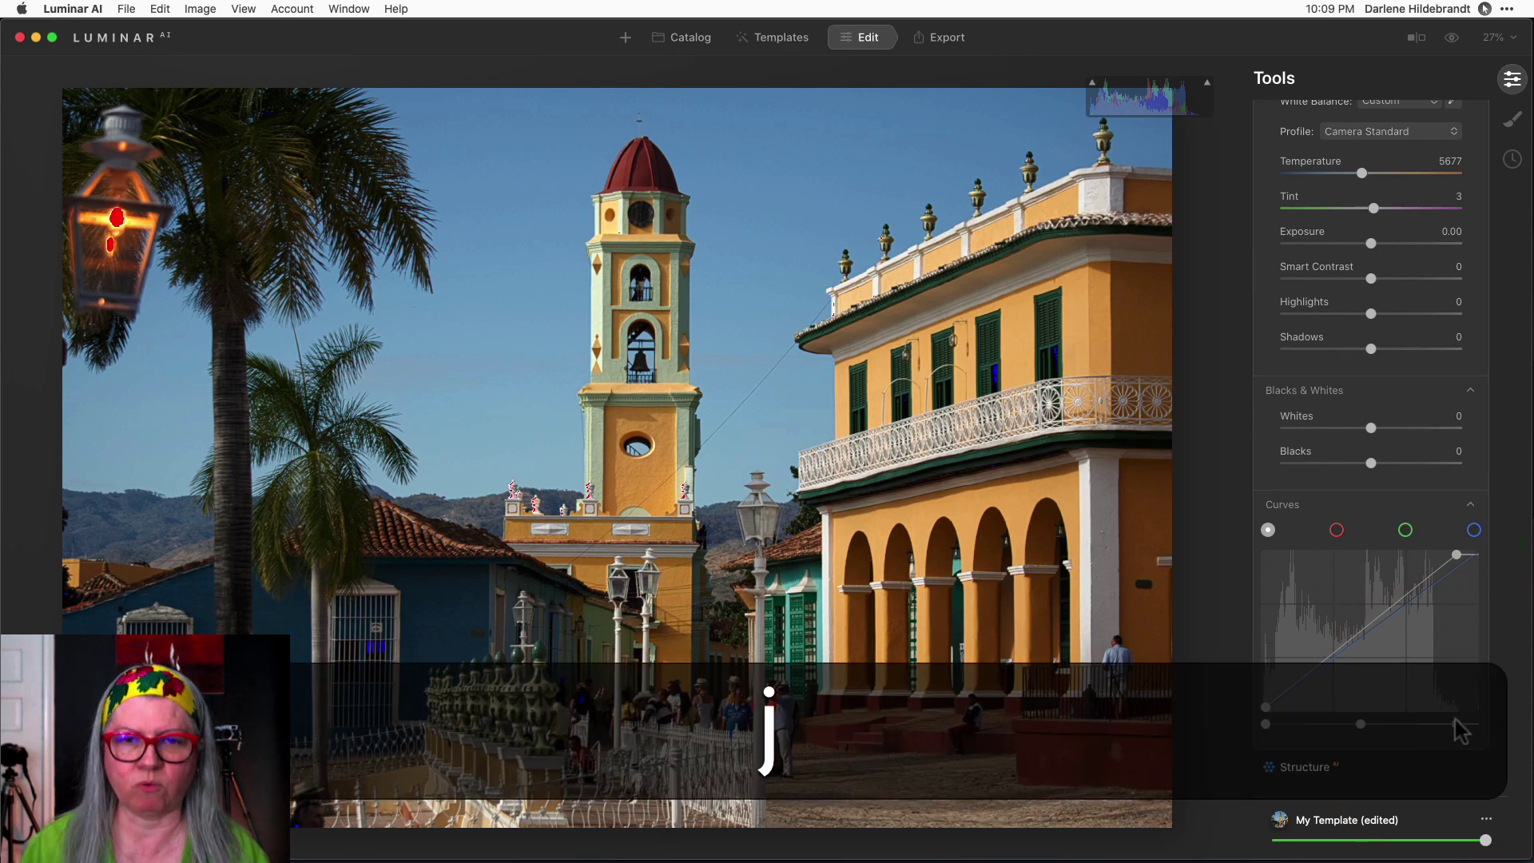
drag(1455, 723, 1445, 723)
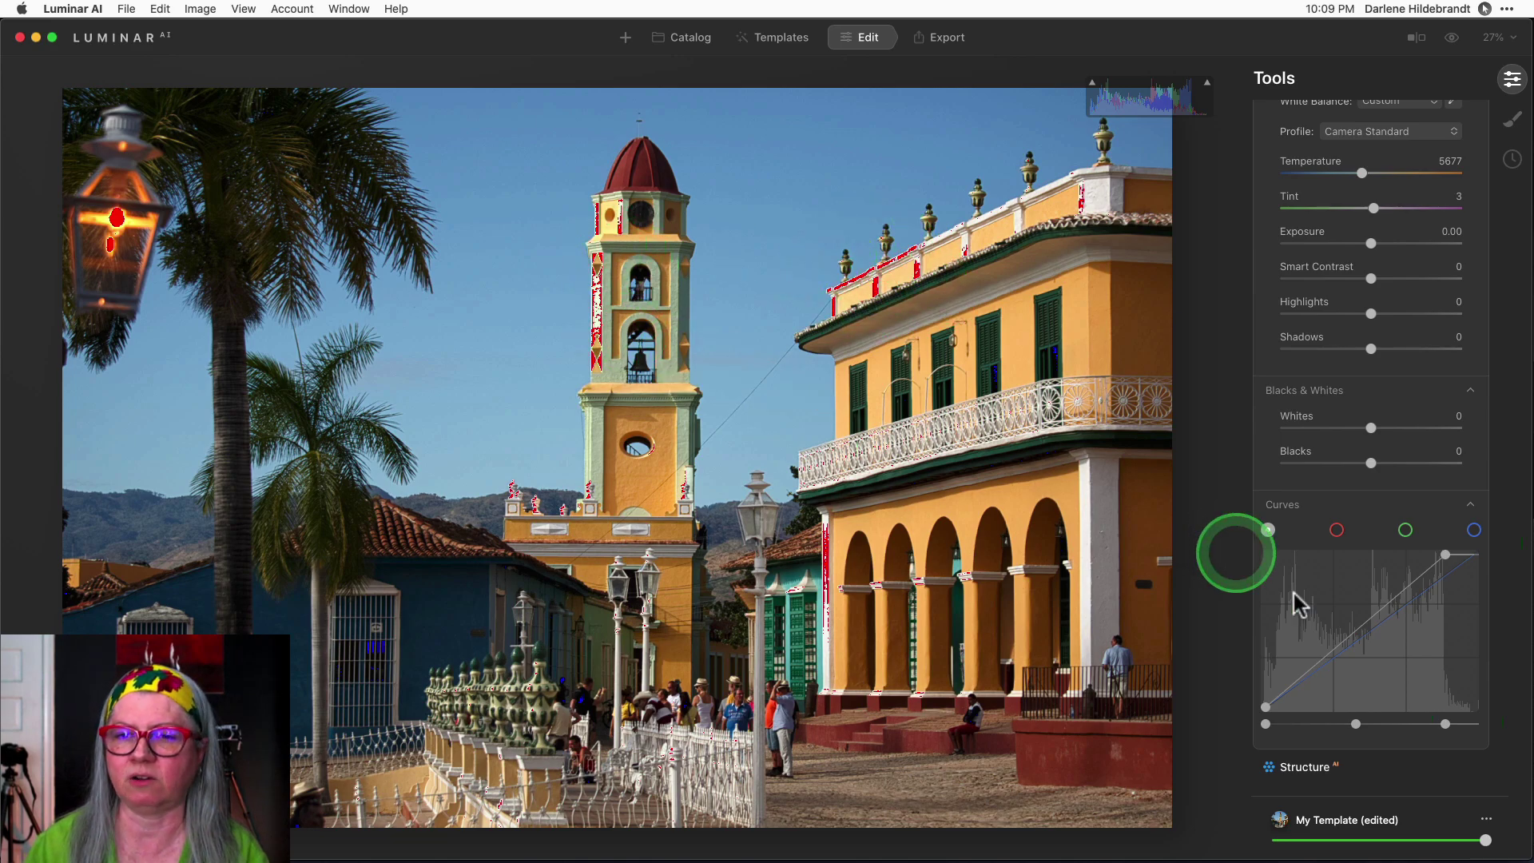
drag(1445, 723, 1459, 722)
Move the black point inward, hide clipping warnings, and compare edited versus original with \.
drag(1314, 724, 1271, 715)
click(1272, 714)
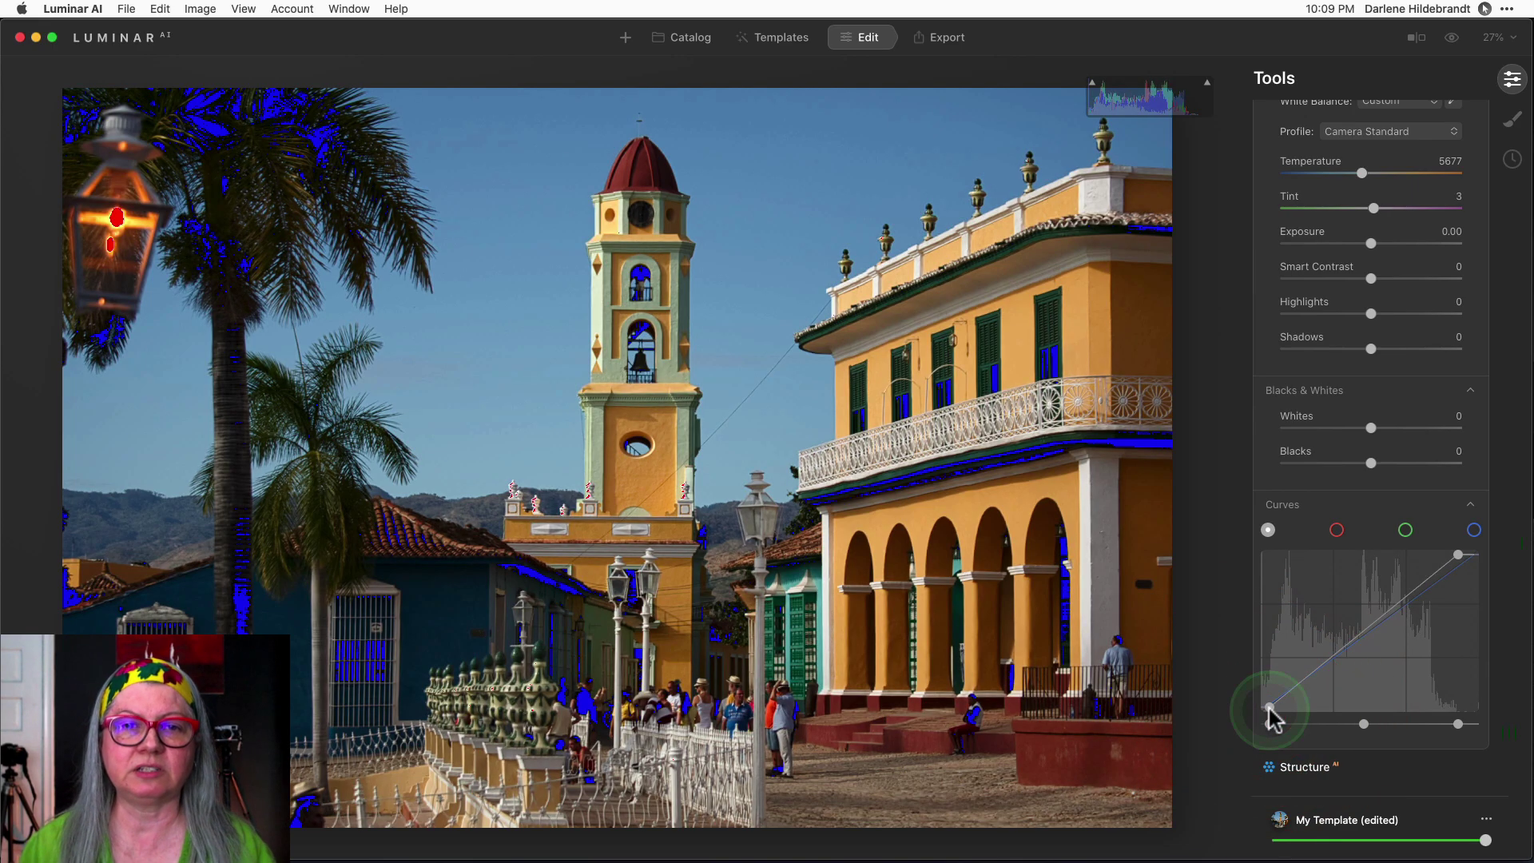
key(j)
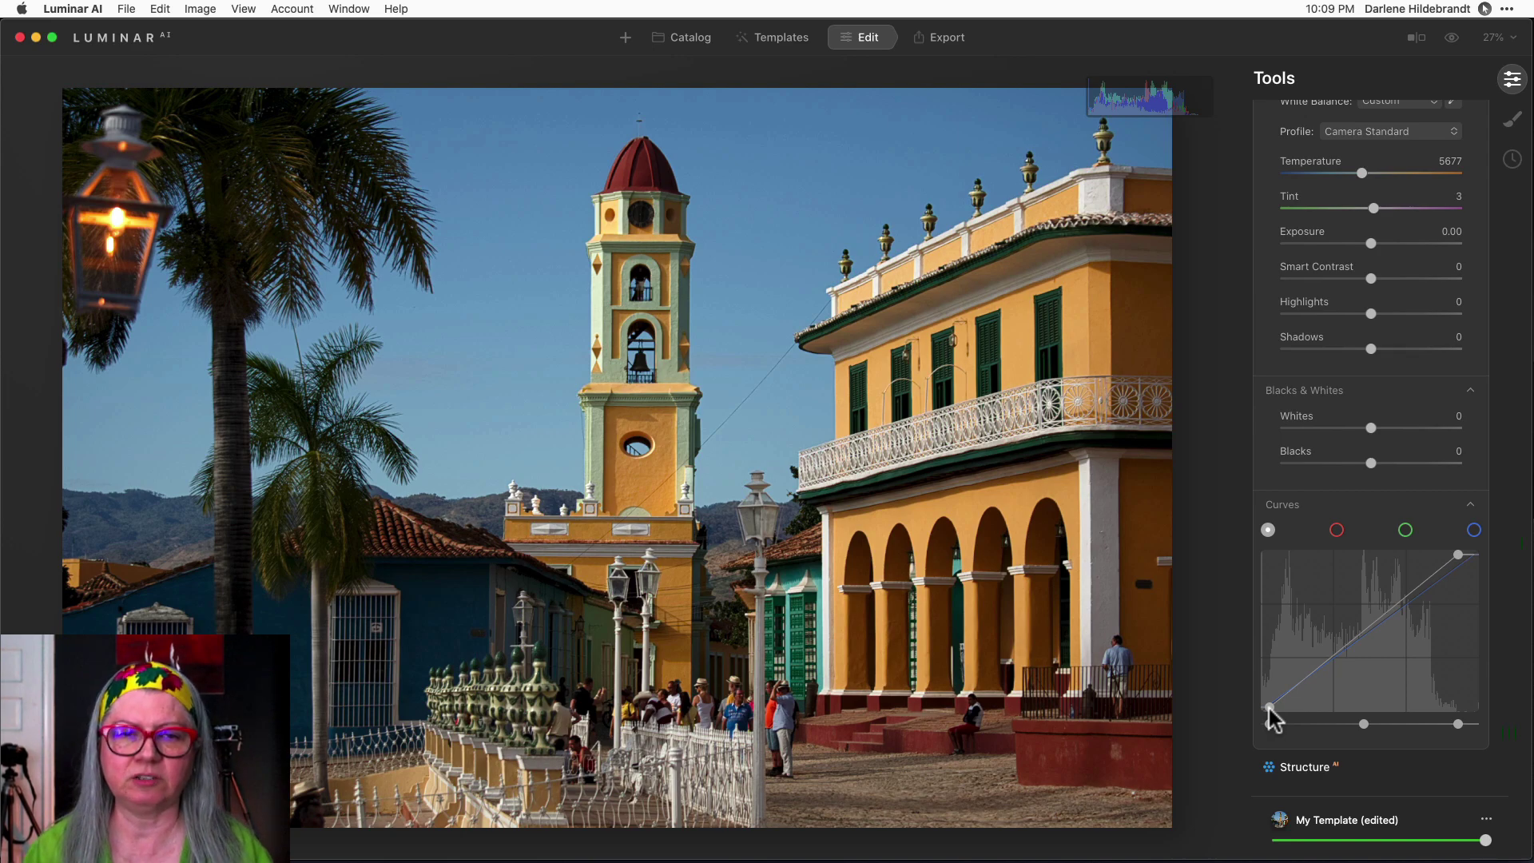
key(backslash)
key(backslash)
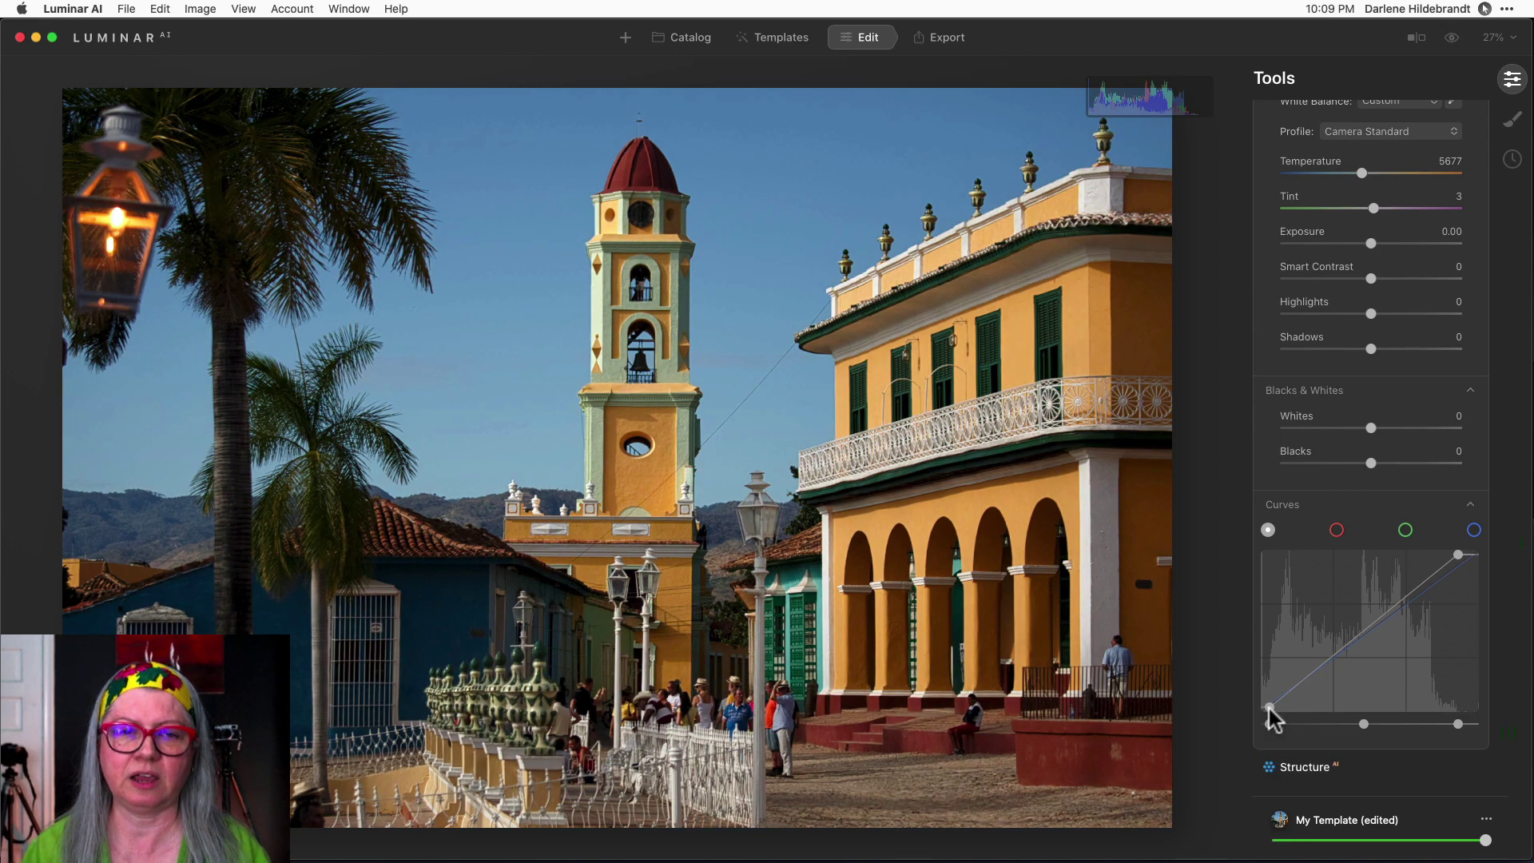
key(backslash)
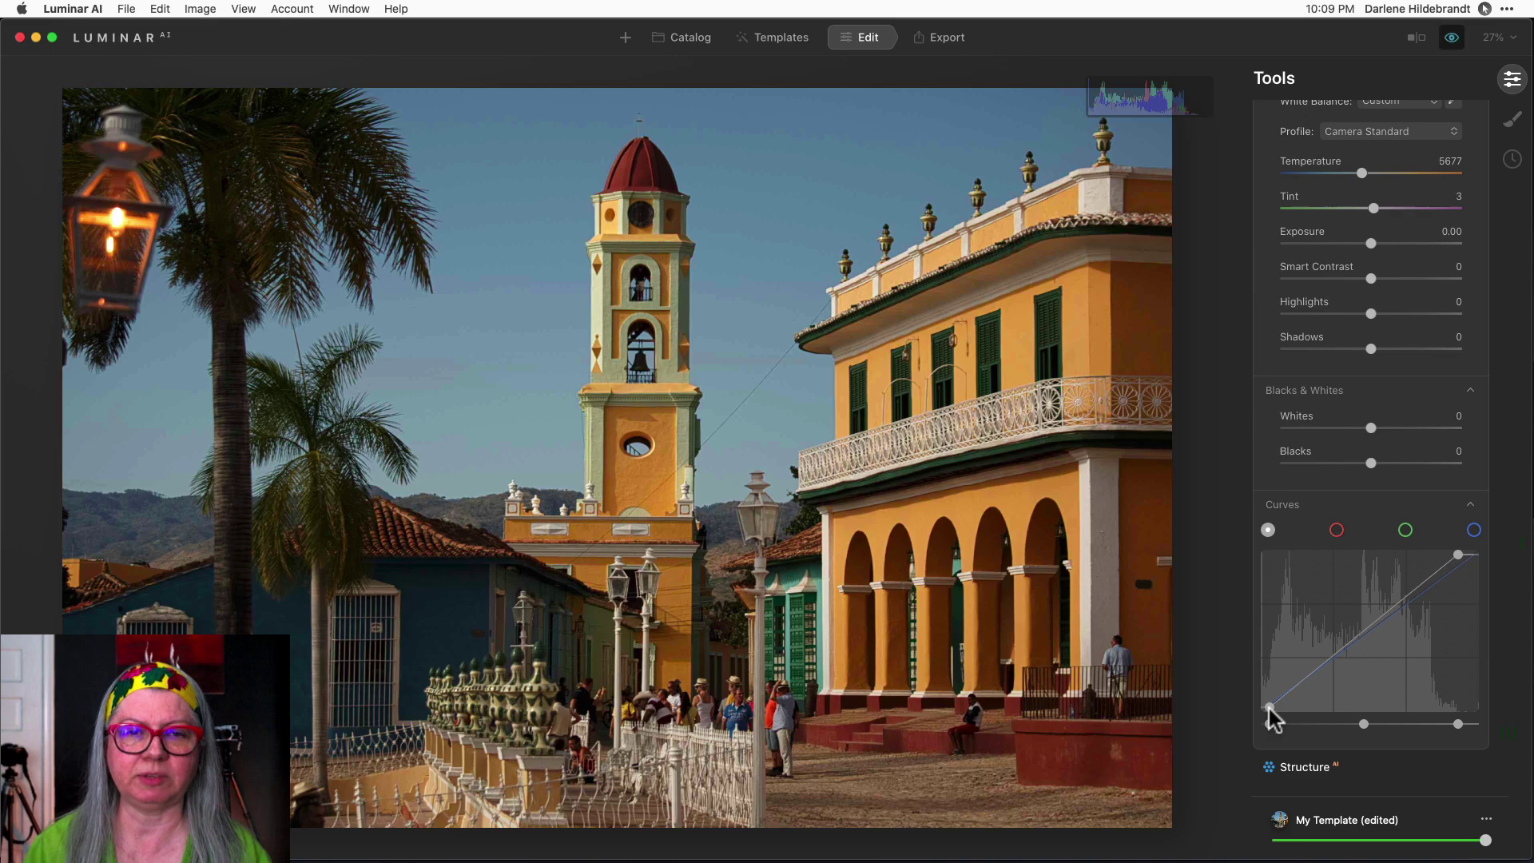
key(backslash)
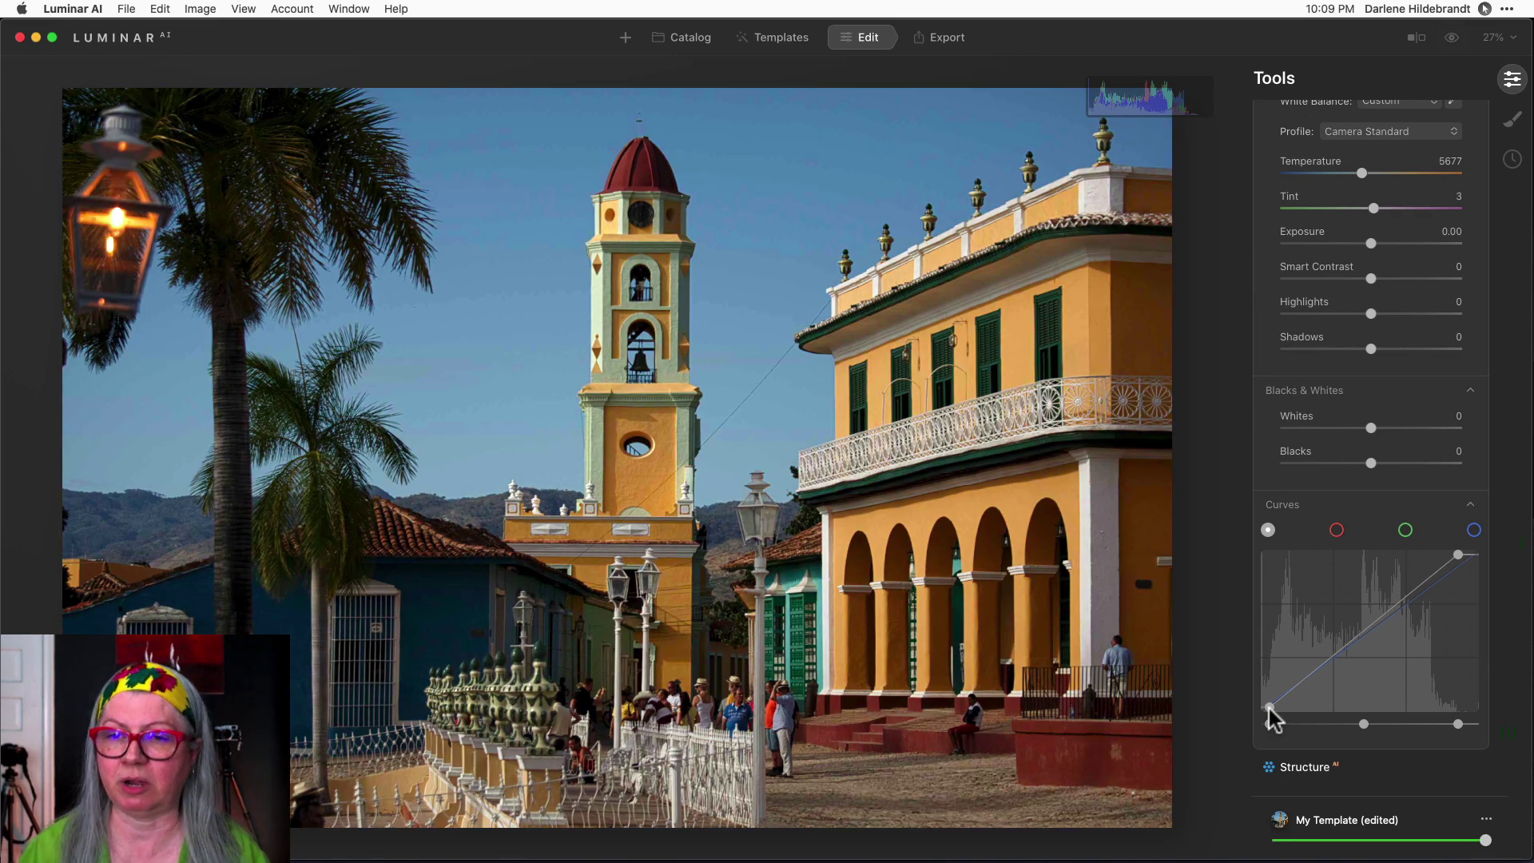
Build an S-shaped master curve from an upper and lower point, checking against the original.
drag(1273, 717, 1386, 611)
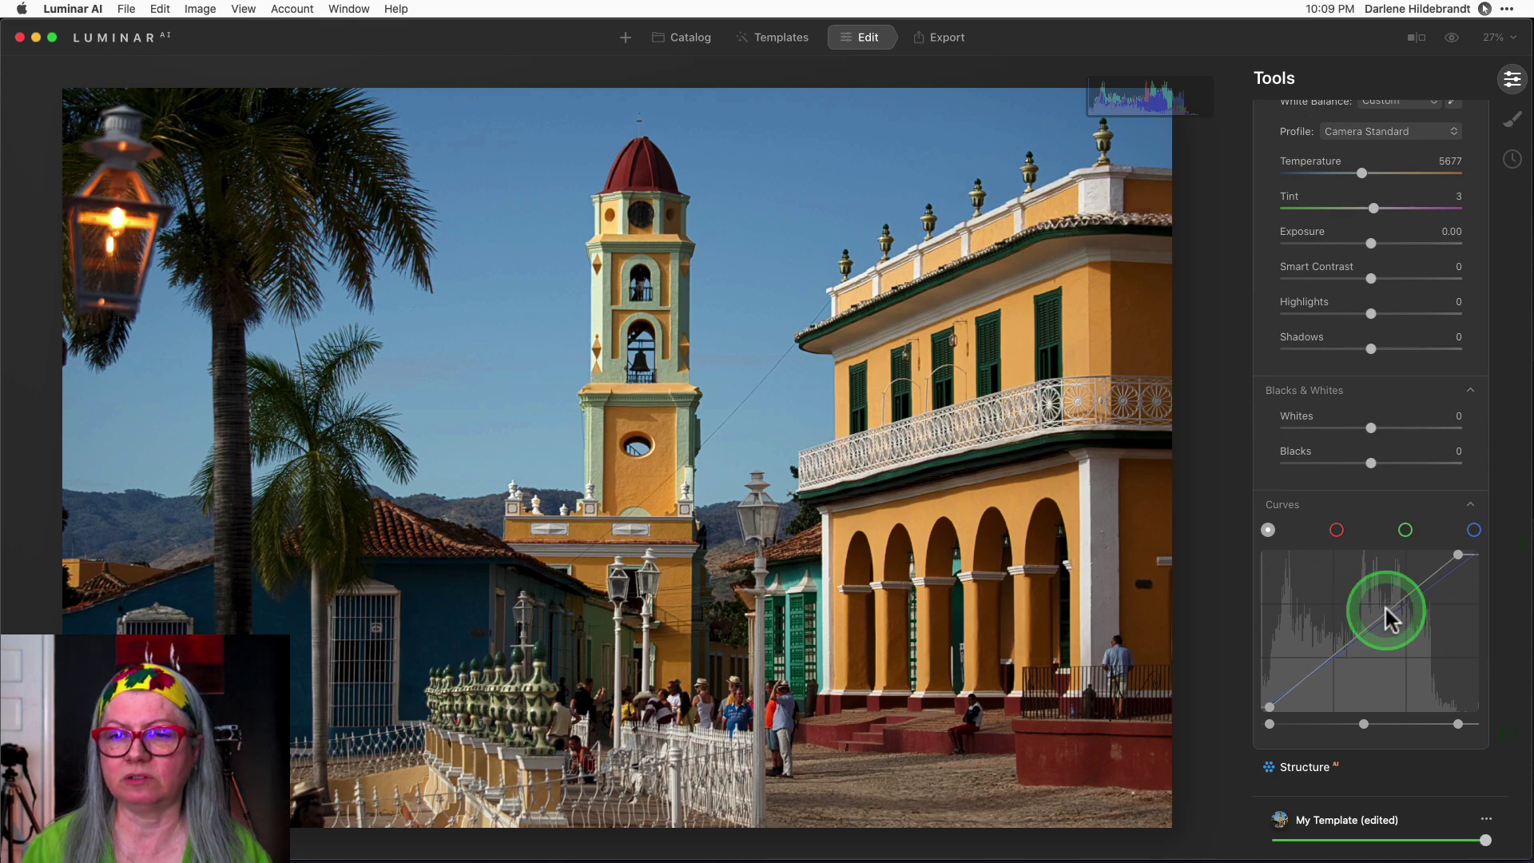
click(1384, 608)
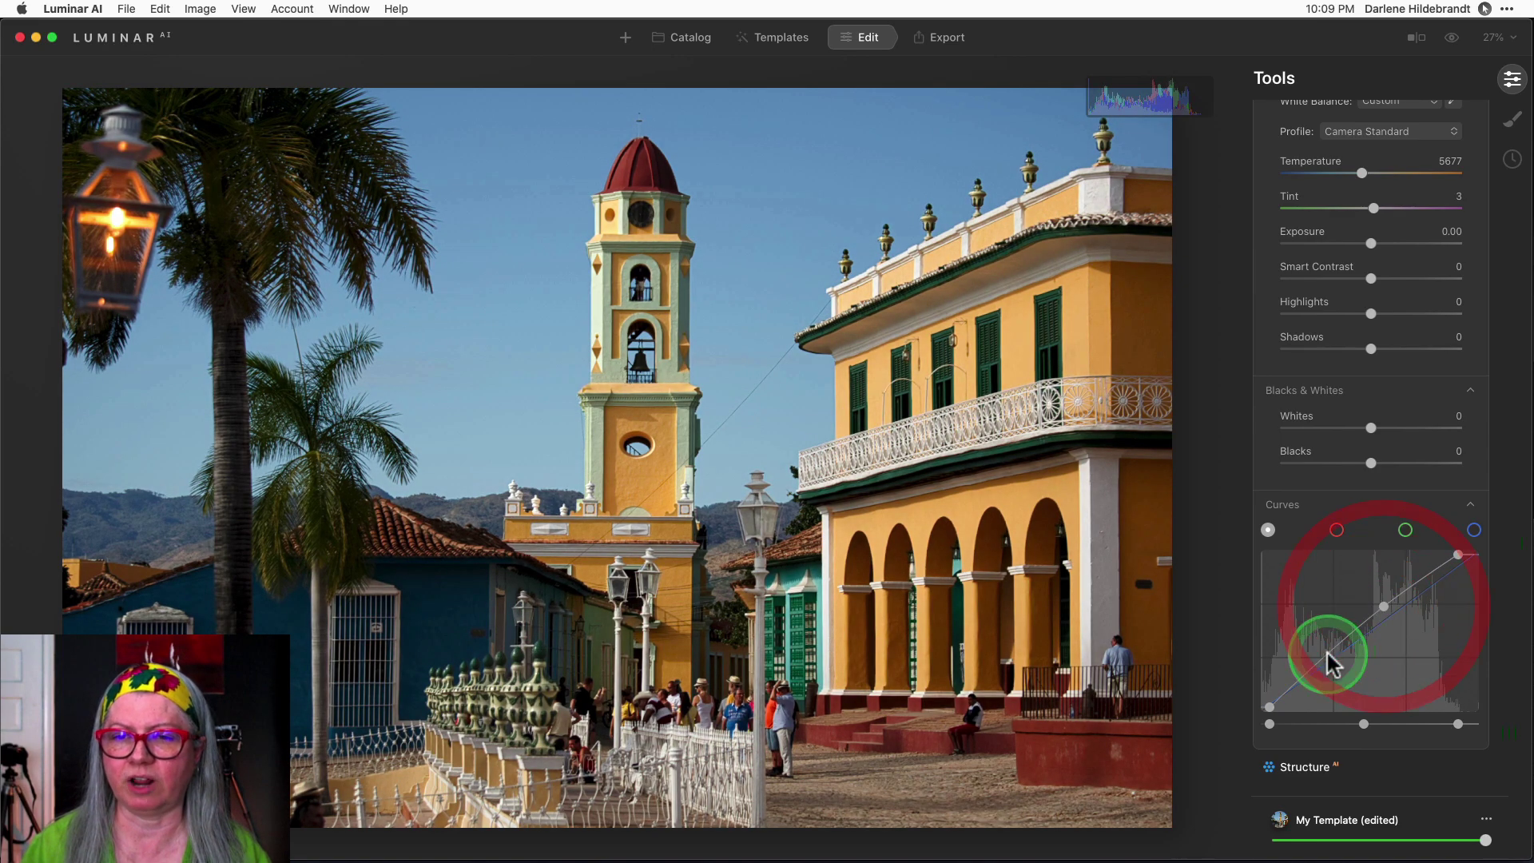
drag(1328, 654, 1330, 660)
key(backslash)
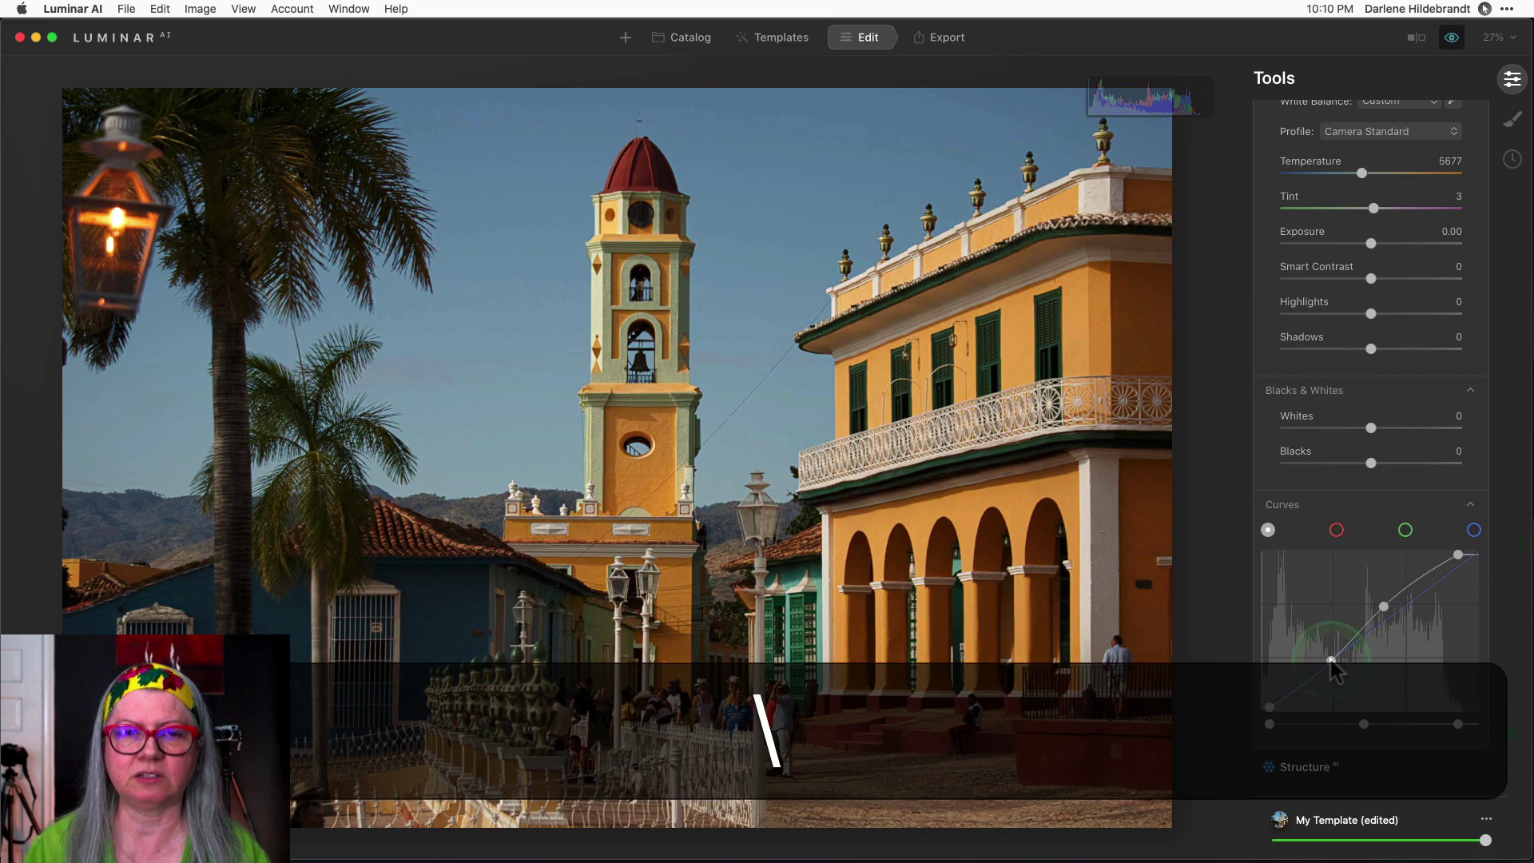
key(backslash)
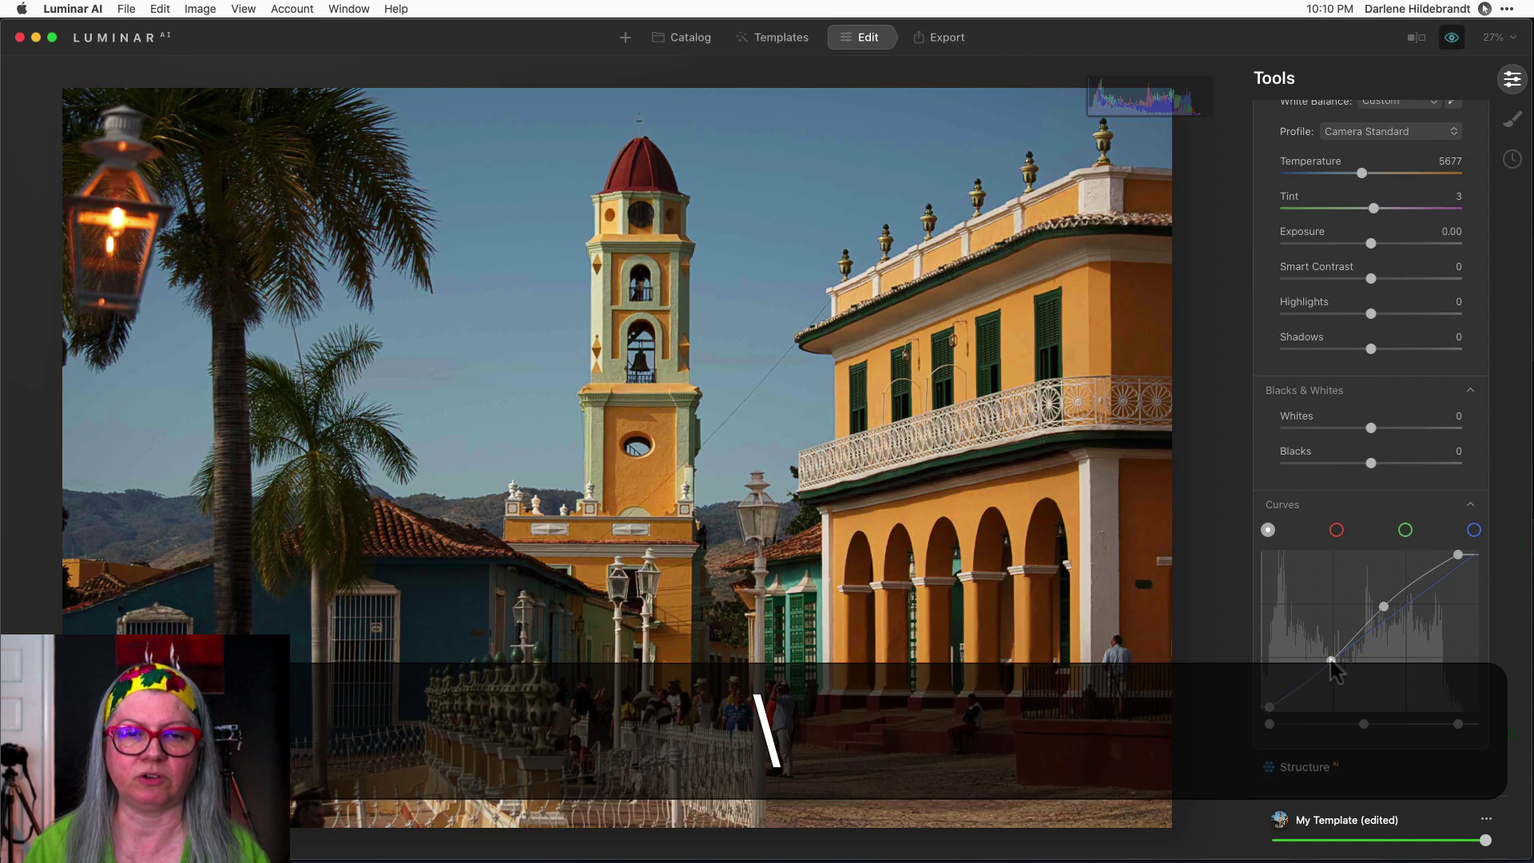
drag(1330, 658, 1409, 607)
drag(1323, 663, 1323, 657)
drag(1409, 608, 1409, 605)
drag(1324, 658, 1312, 663)
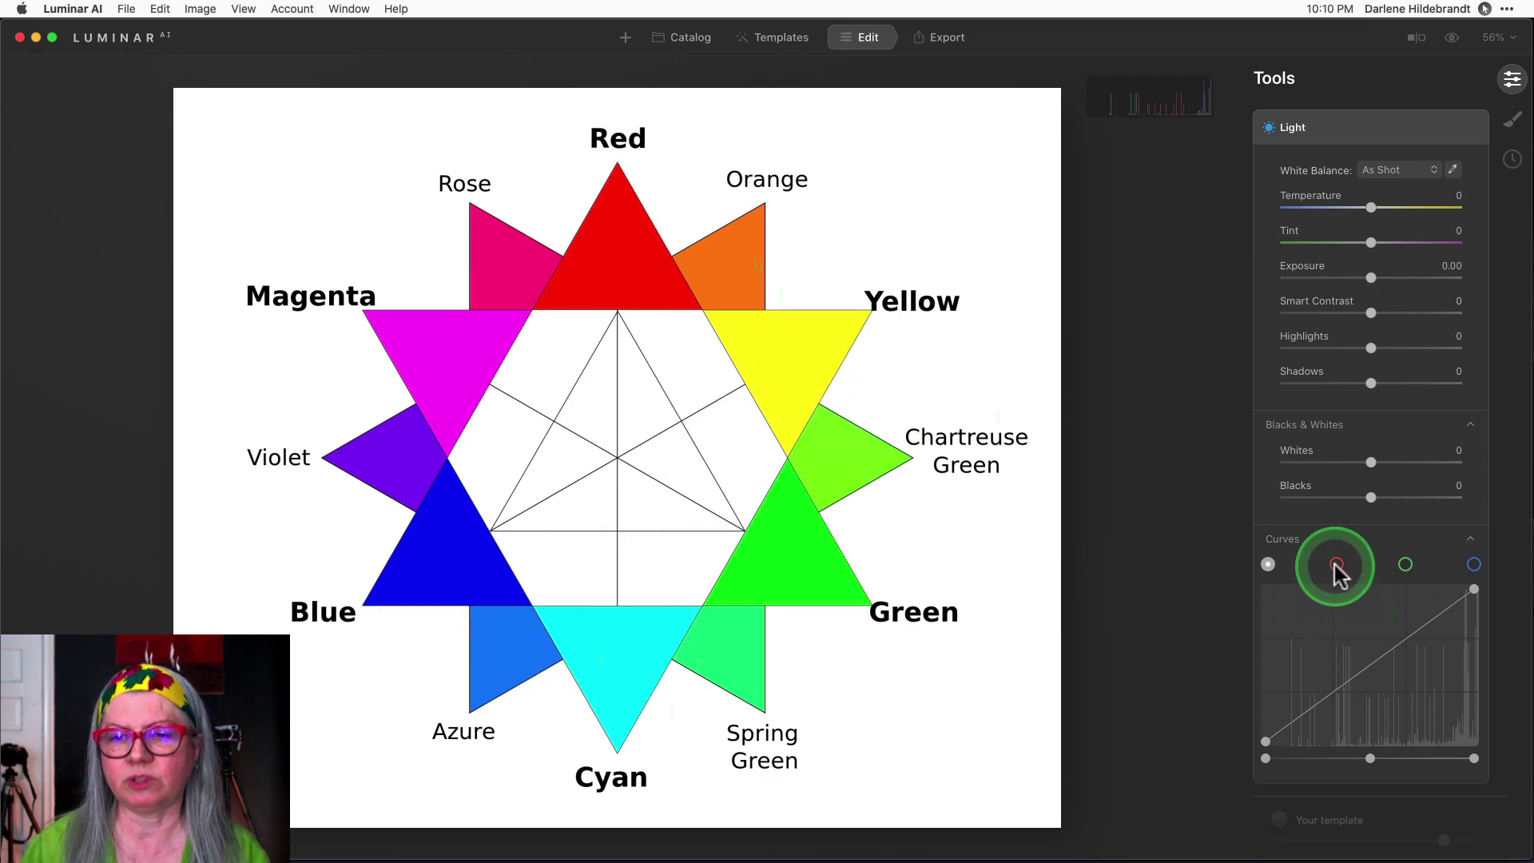
Try a master S-curve on the color wheel, then remove both curve points.
drag(1346, 681, 1343, 702)
drag(1413, 648, 1408, 633)
double_click(1408, 633)
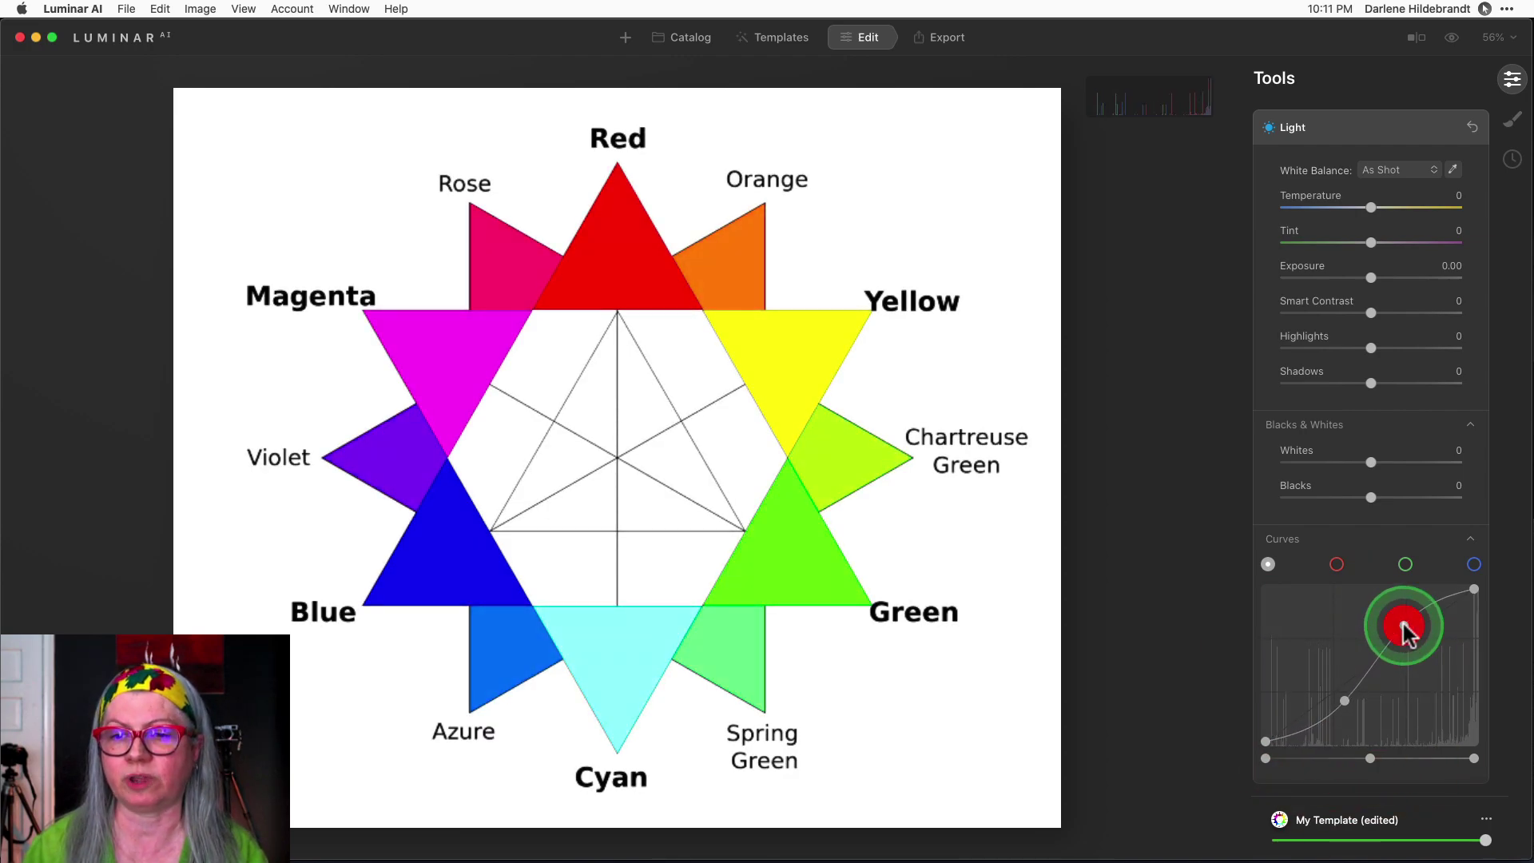
double_click(1343, 701)
Bend the Red channel curve into an S, bowing it above the diagonal.
click(1335, 566)
drag(1358, 673, 1336, 704)
drag(1393, 643, 1392, 628)
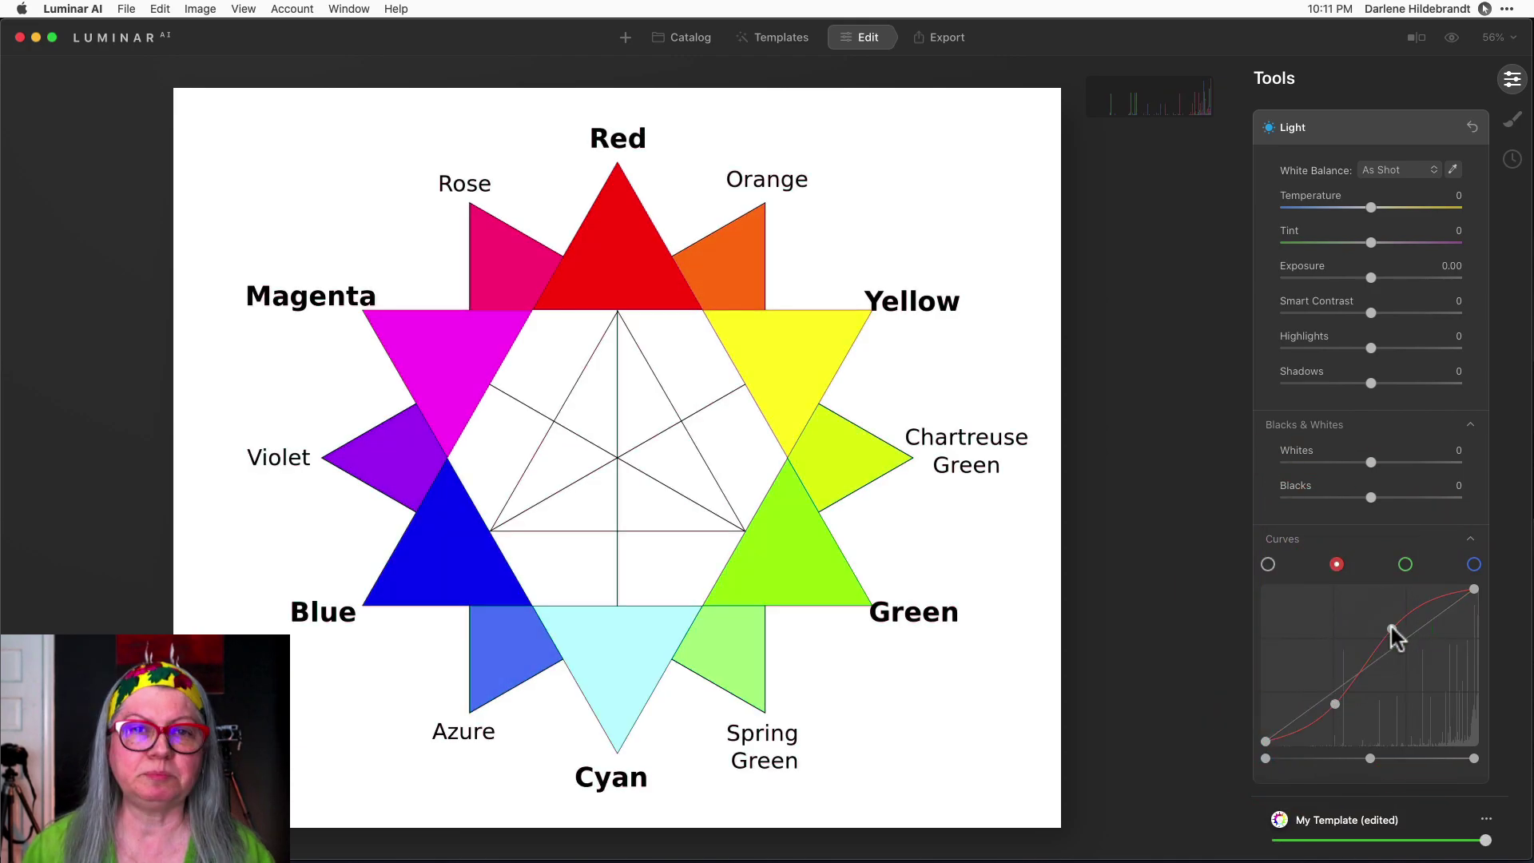